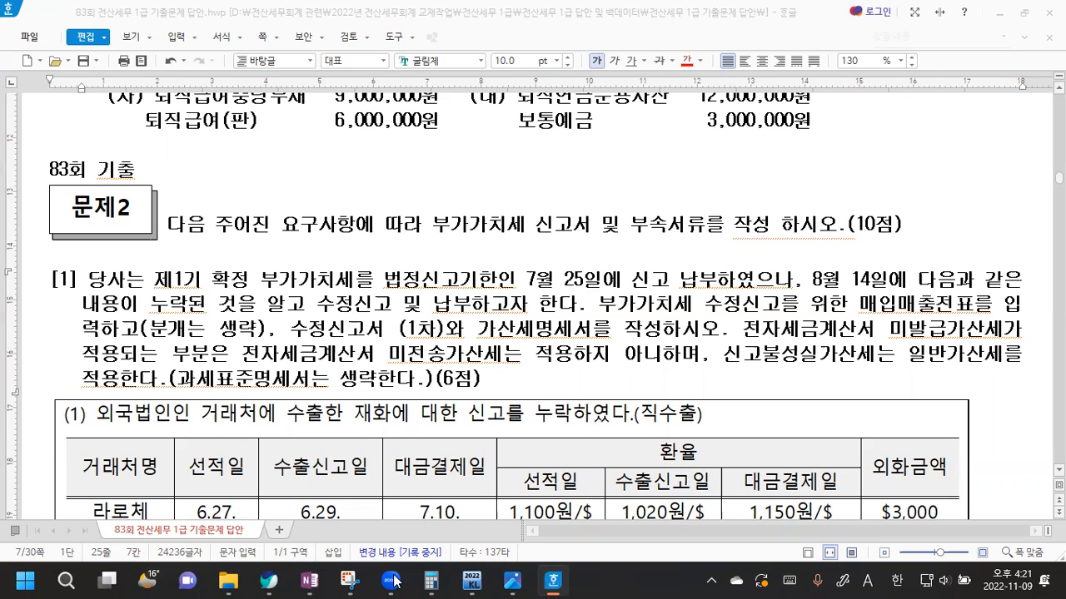
- Switch to KcLep and open the VAT return (부가가치세신고서) for the period April 1 to June 30, 2022
left_click(471, 582)
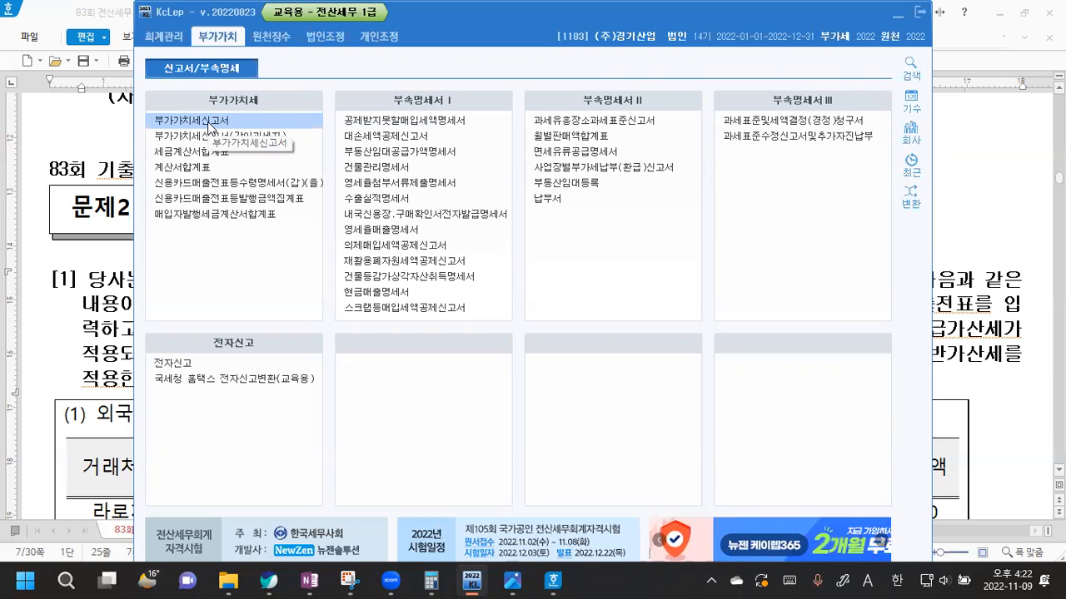
left_click(208, 121)
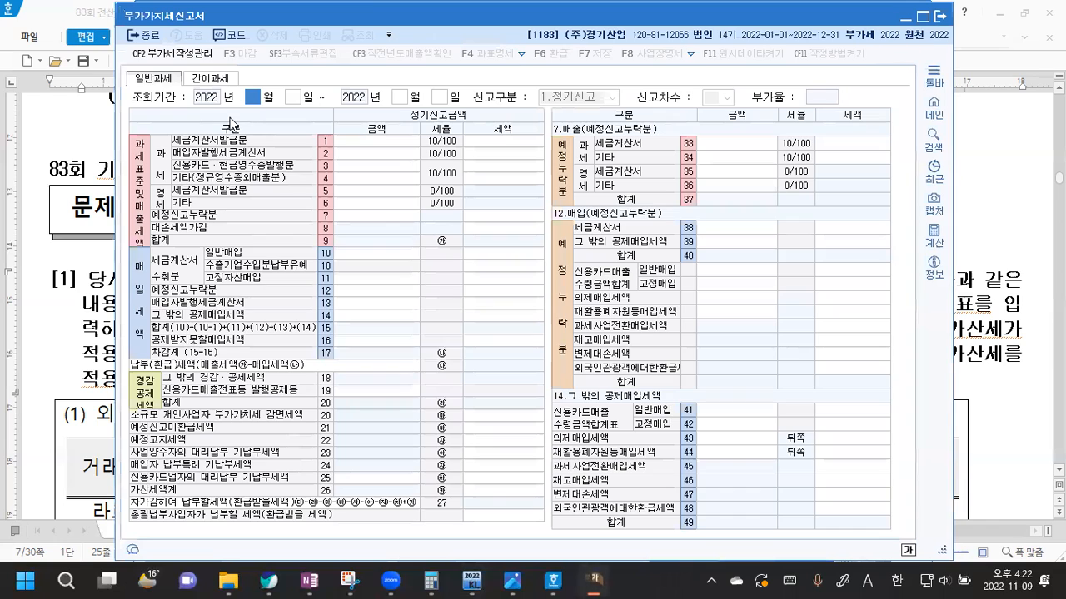
type("4")
key("Return")
type("1")
key("Return")
type("6")
key("Return")
type("30")
key("Return")
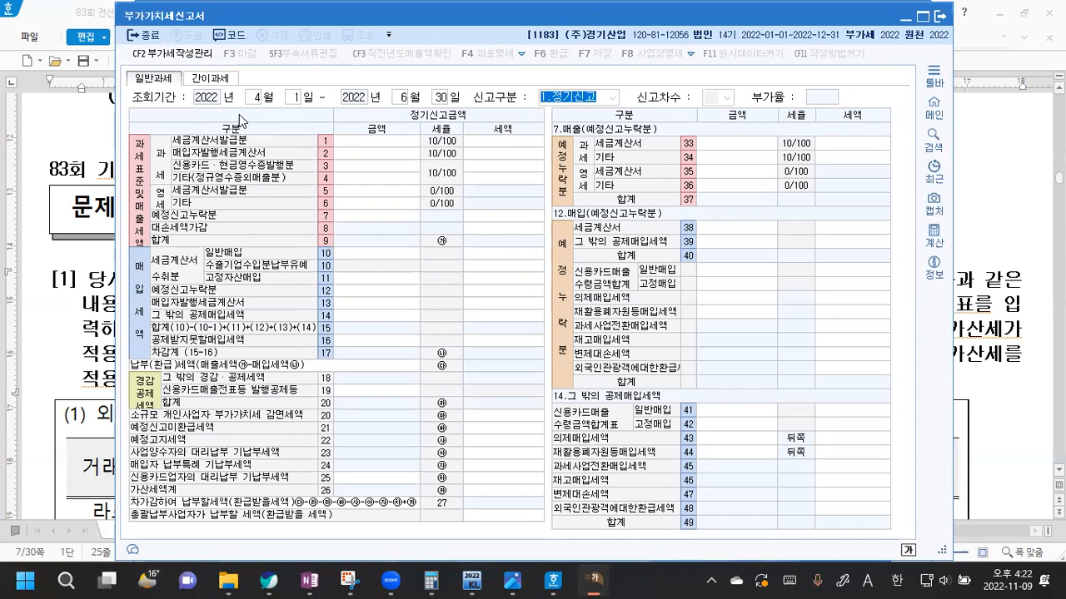
- Examine the filing type (신고구분) choices, then close the VAT return form
left_click(611, 98)
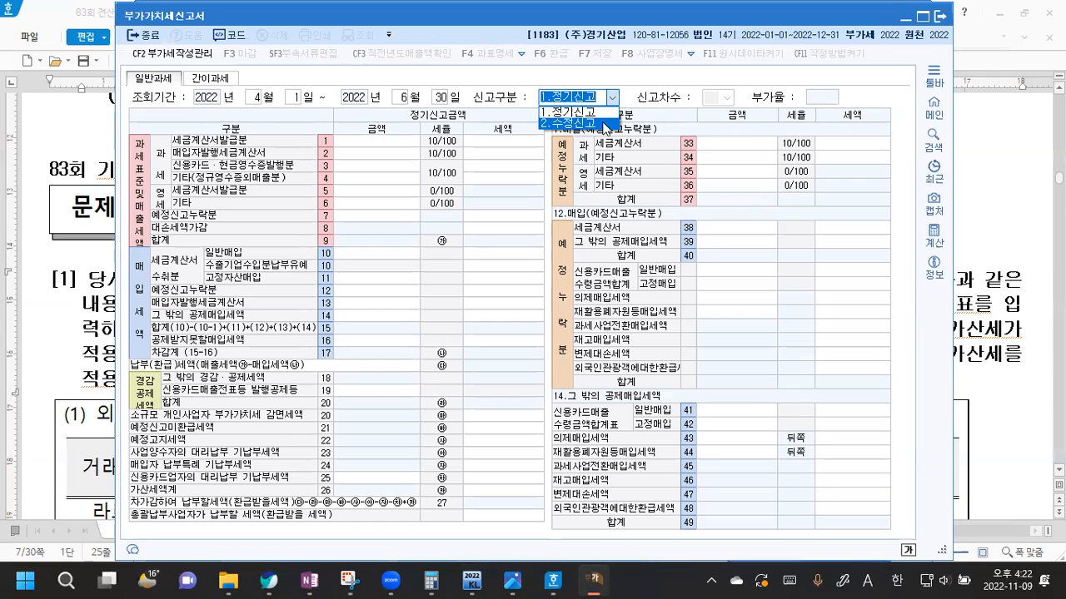
left_click(613, 98)
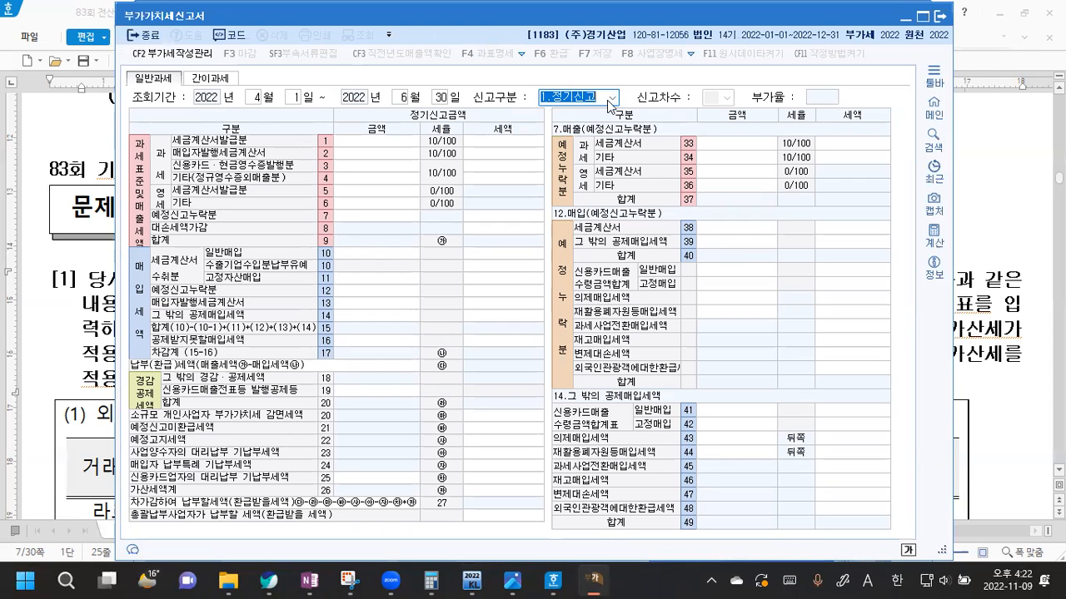
left_click(612, 98)
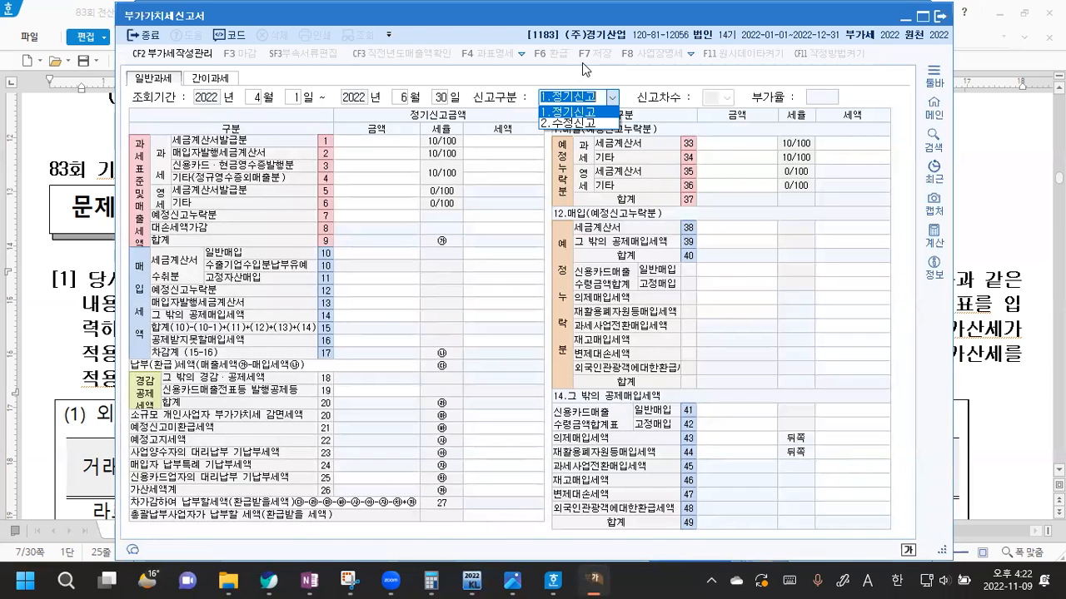
left_click(939, 18)
left_click(939, 19)
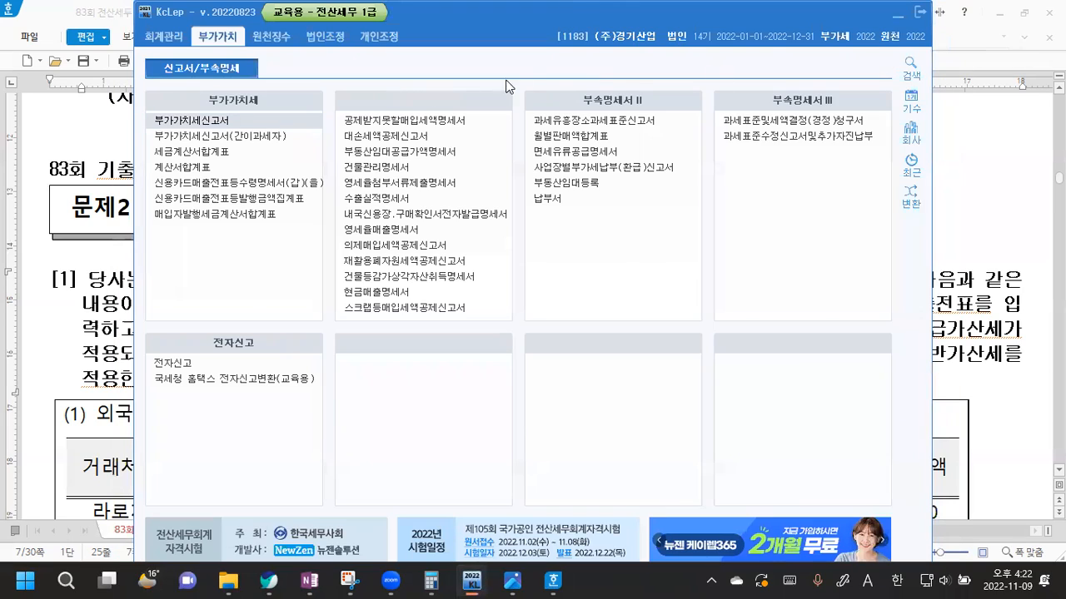
- Return to the exam document in 한글 and highlight the shipment date 6.27. in the export table
left_click(125, 323)
scroll(132, 278, "down", 3)
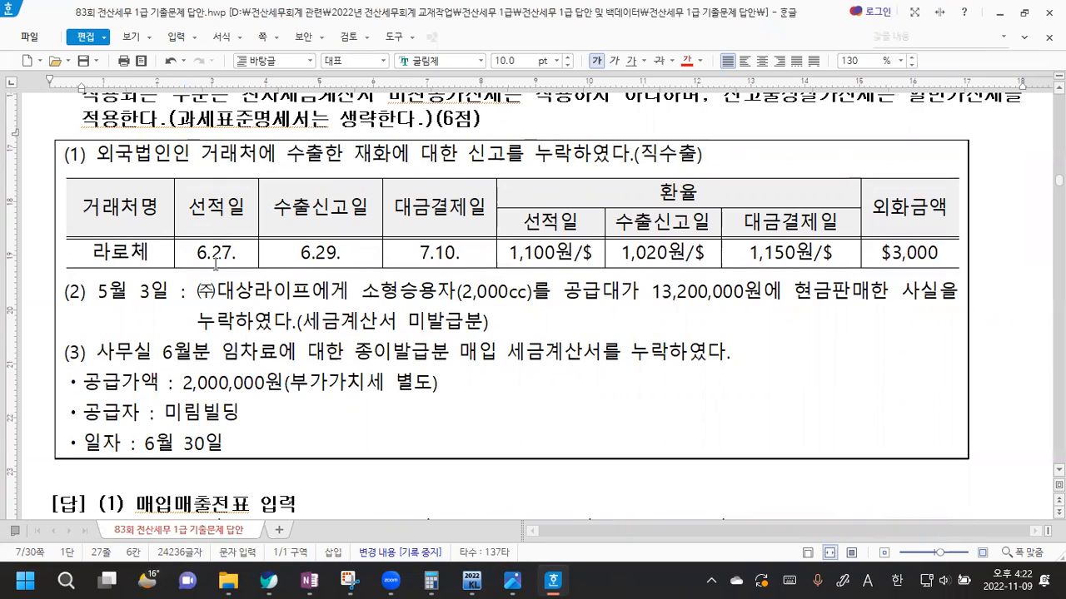
left_click_drag(191, 247, 237, 247)
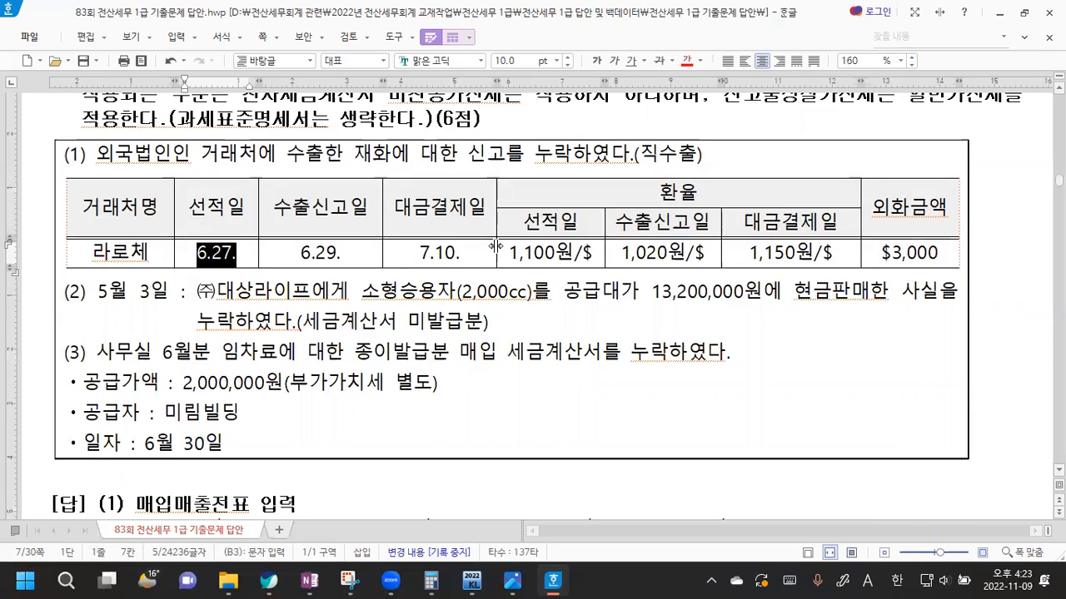
- Insert two blank lines between the export table and item (2) inside the question box
left_click_drag(65, 293, 63, 293)
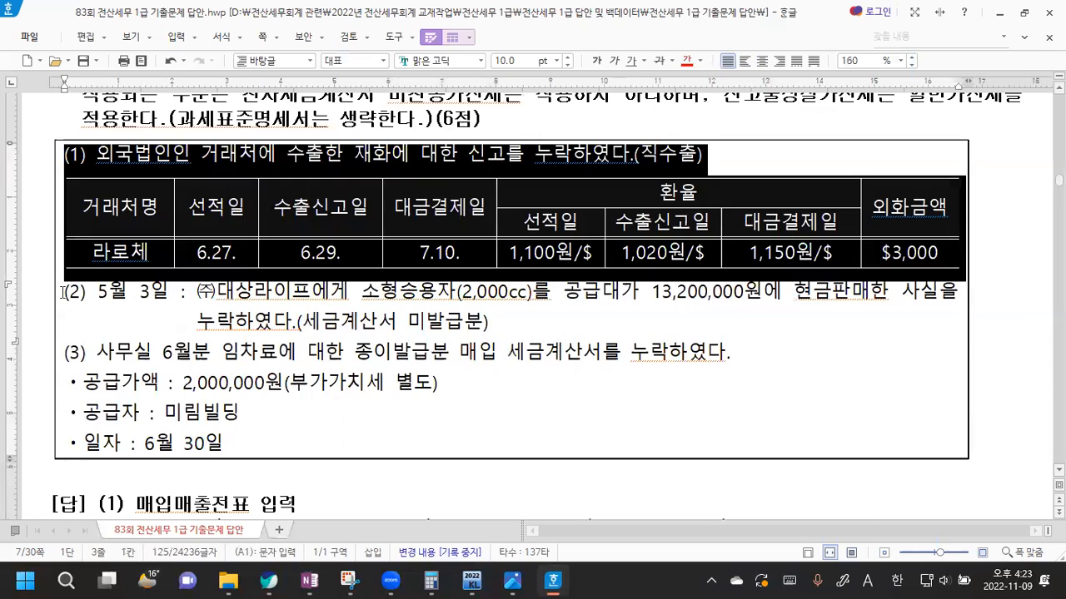
left_click(62, 293)
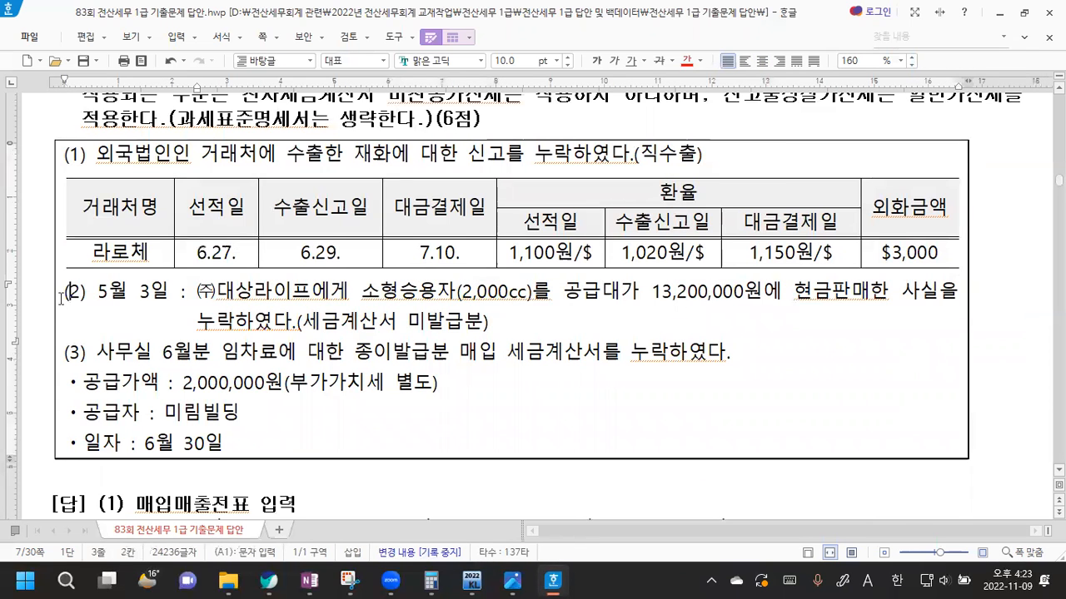
key("Up")
key("Up")
left_click(67, 297)
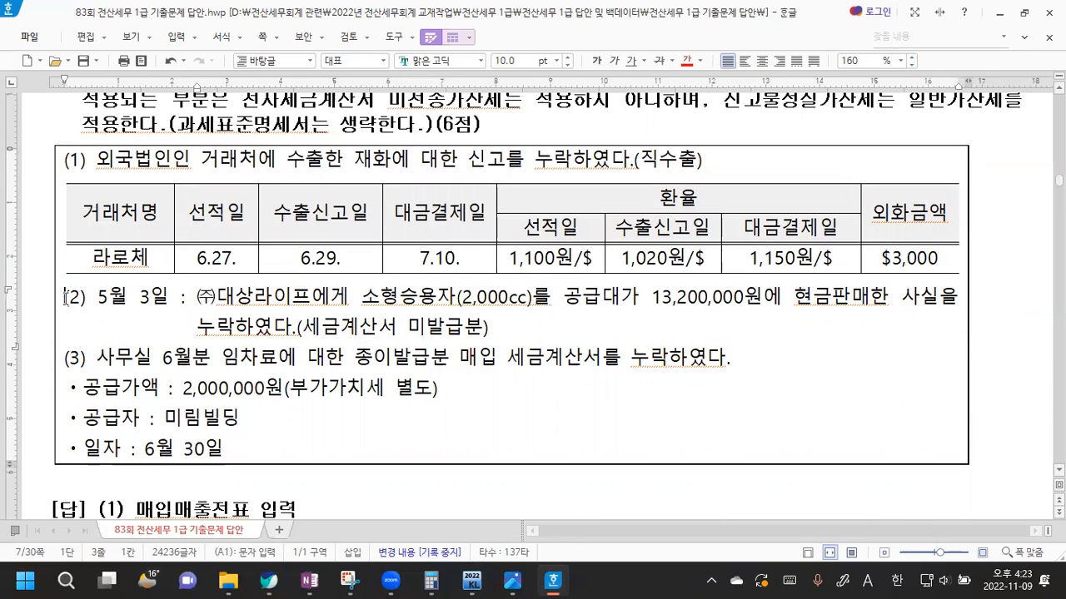
key("Return")
key("Return")
- Set the line spacing of the whole question box cell to 130%
left_click(90, 288)
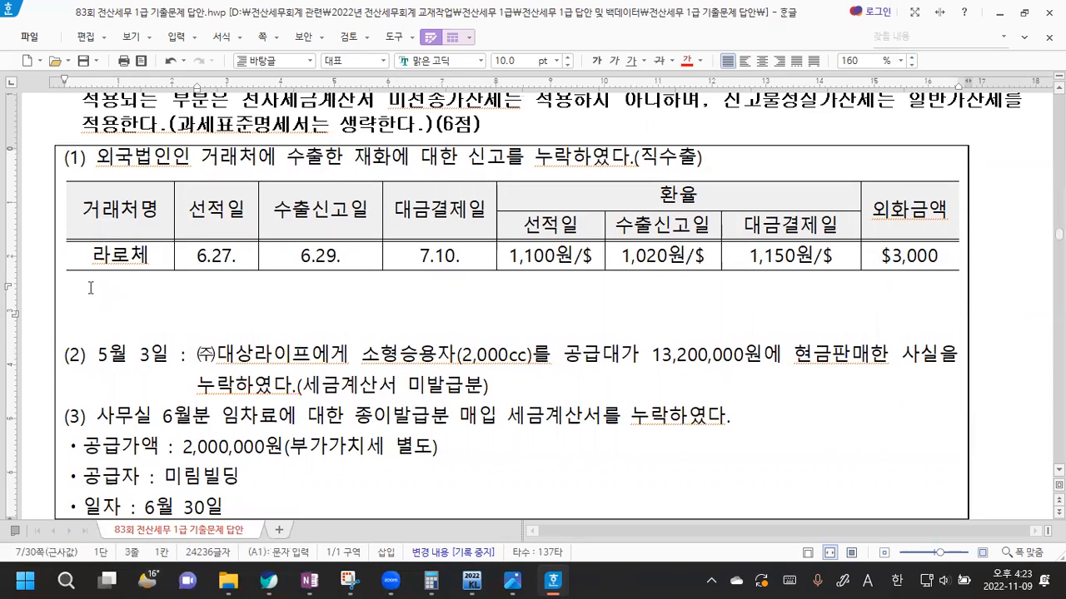
key("F5")
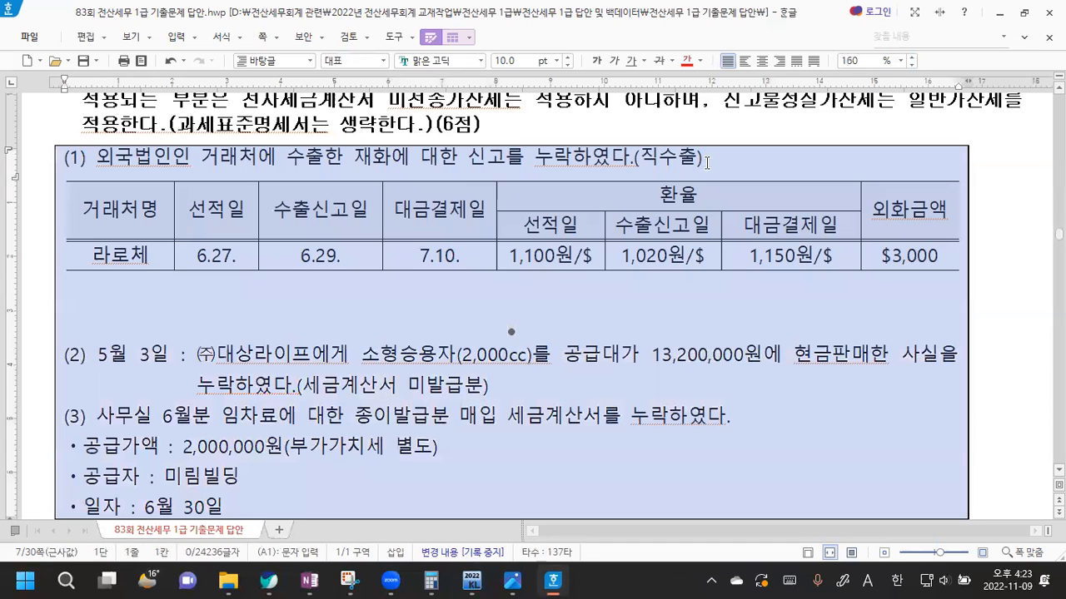
left_click(900, 61)
left_click(883, 90)
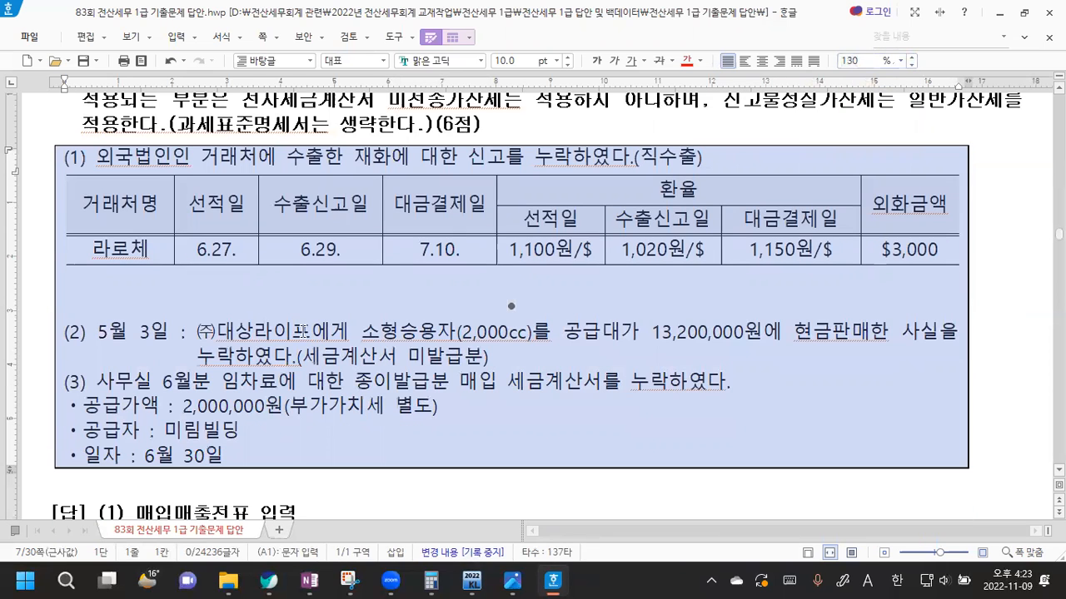
- Start a note under the export table reading "->공급시기 도래전에 원화로 환가X: "
left_click(88, 285)
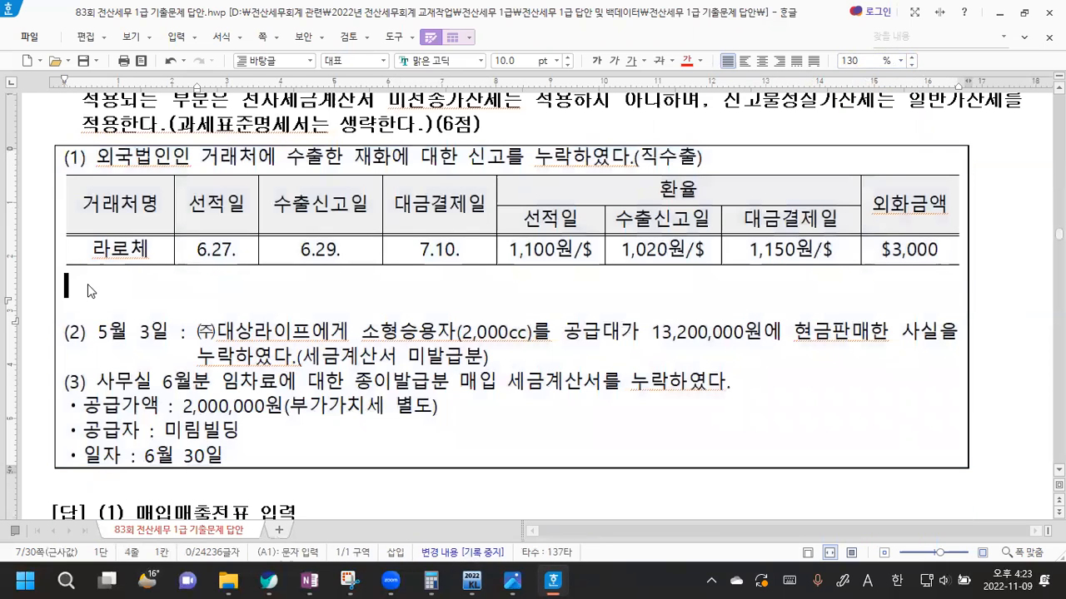
type("->")
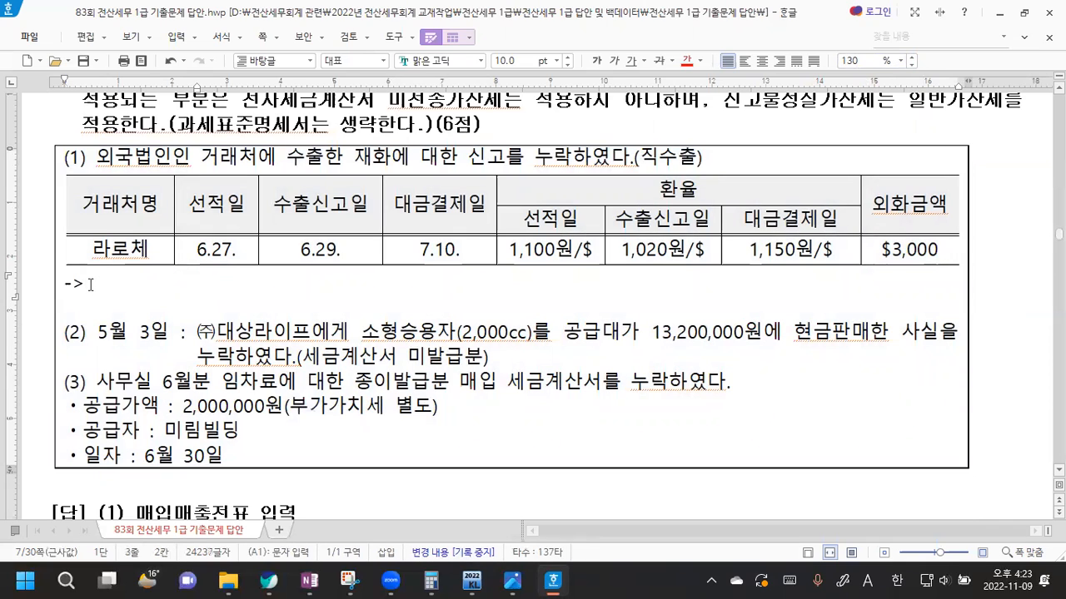
type("공그급시기 도래정")
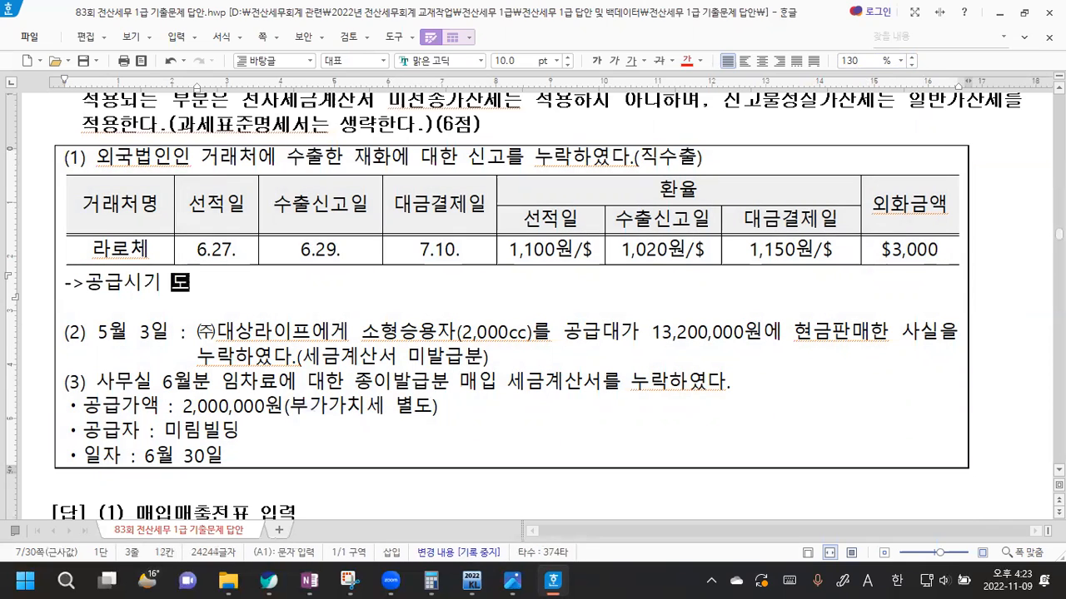
key("BackSpace")
type("전에")
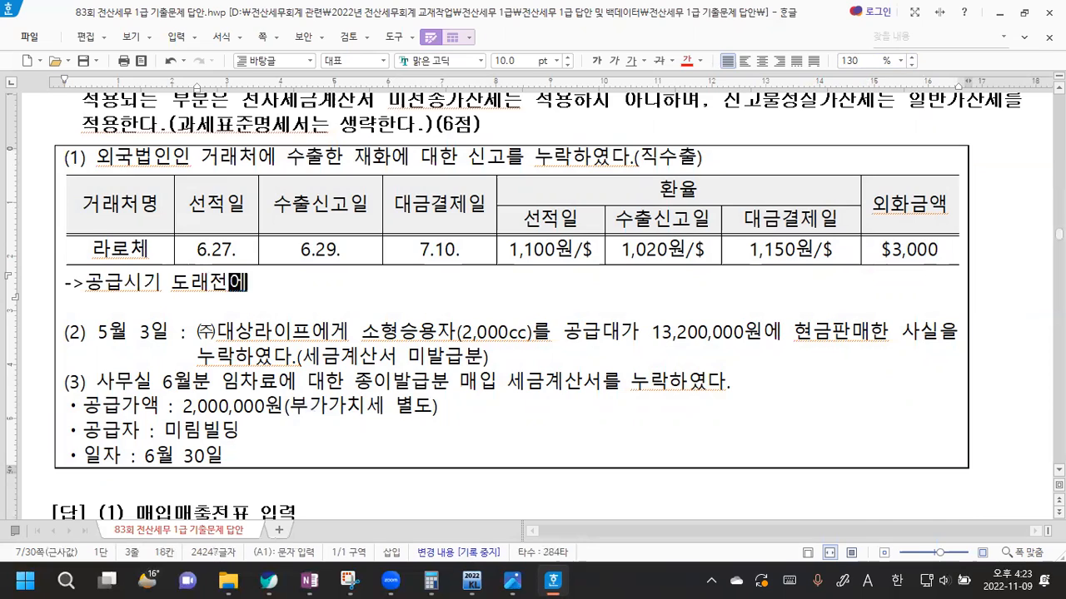
type(" 원화로 환")
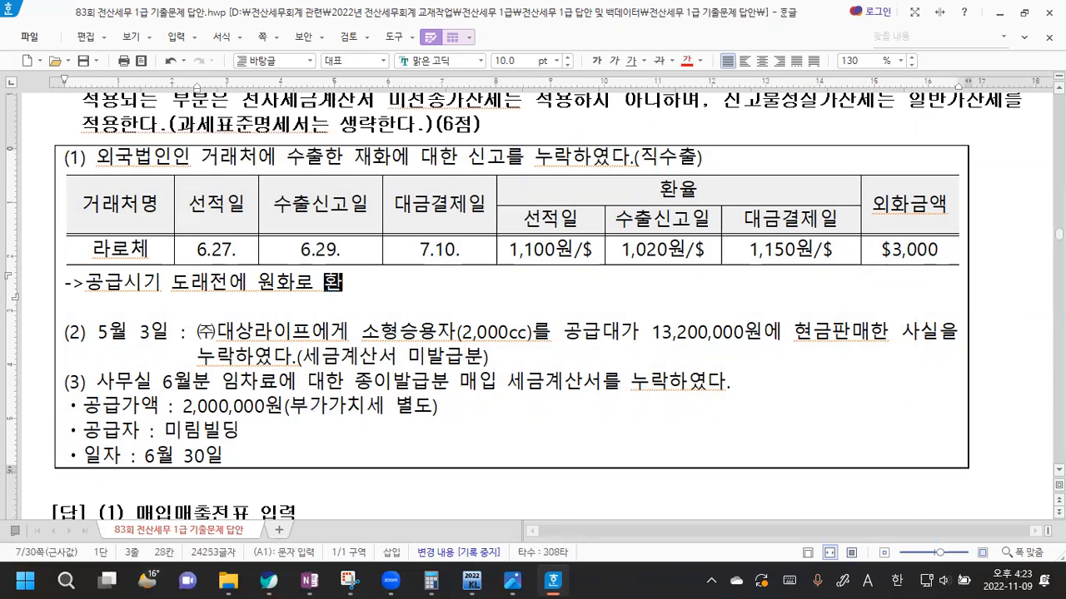
type("가x")
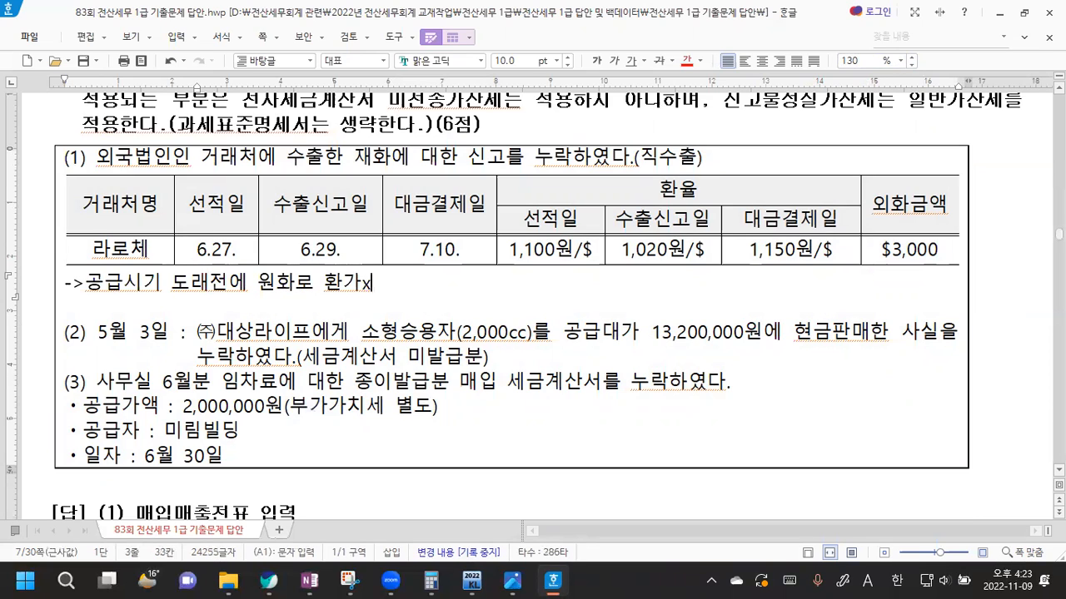
key("BackSpace")
key("Caps_Lock")
type("ZX")
key("BackSpace")
key("BackSpace")
type("X: ")
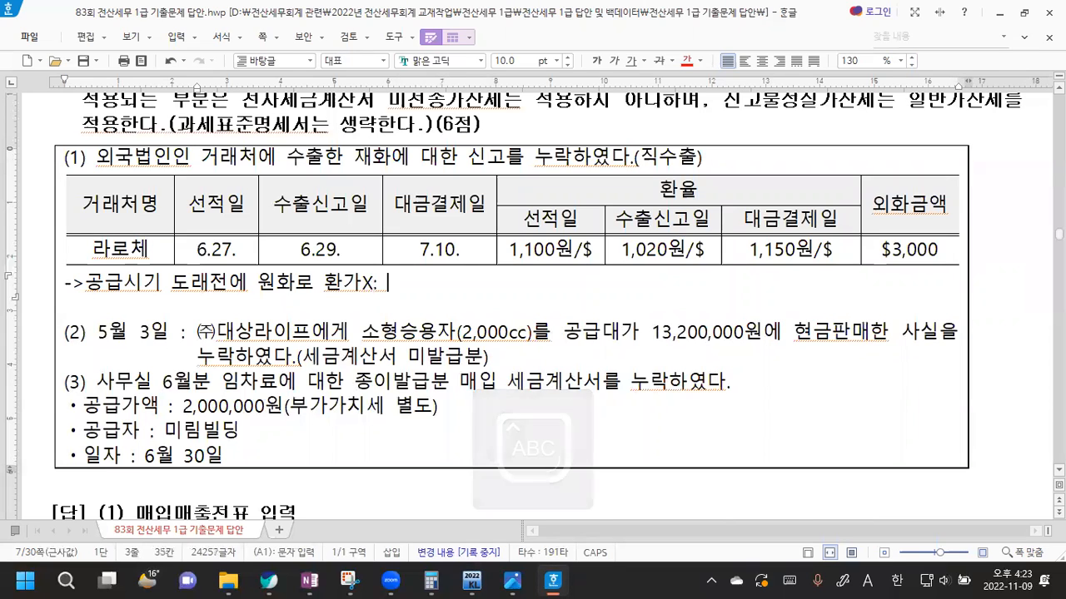
- Complete the note's first line with "공급시점의 기준환율 또는 재정환율 환산액을 과세표준O"
type("공급시점")
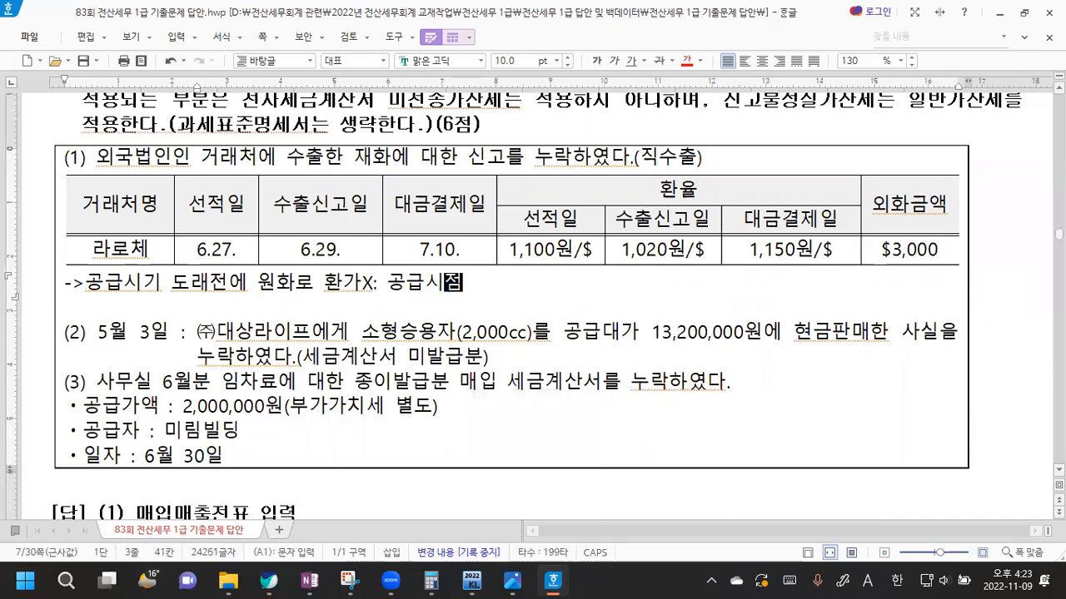
type("의 기준환율 또는 잿")
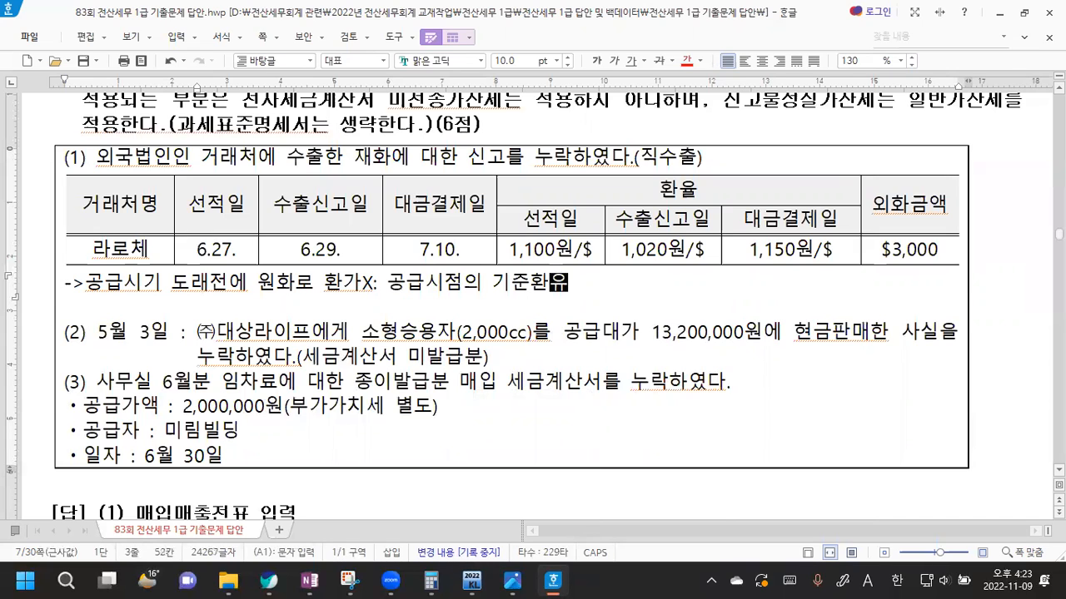
type("정환율 환사")
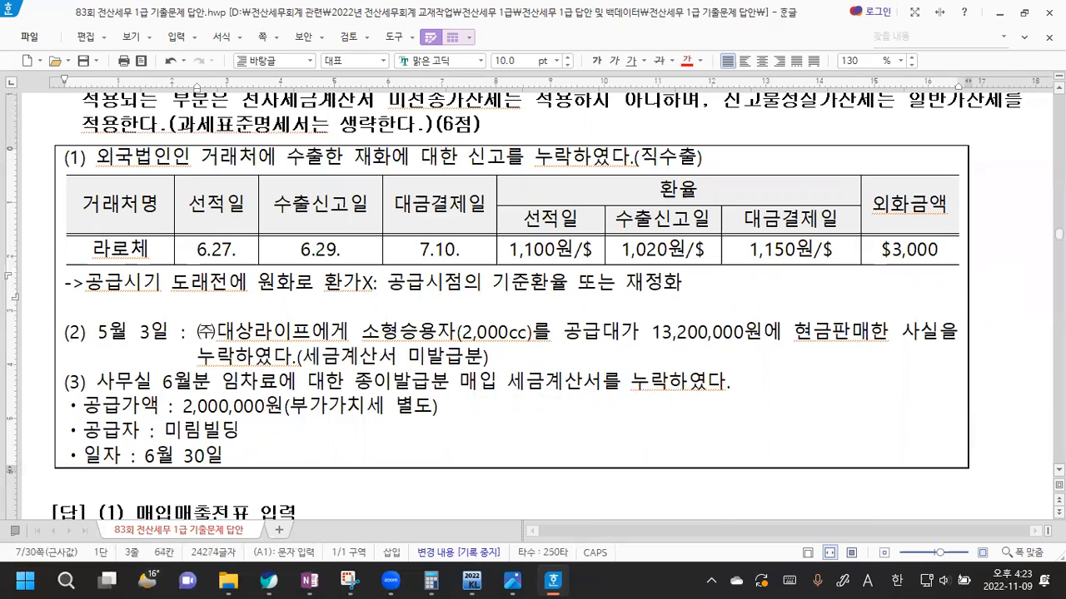
type("액")
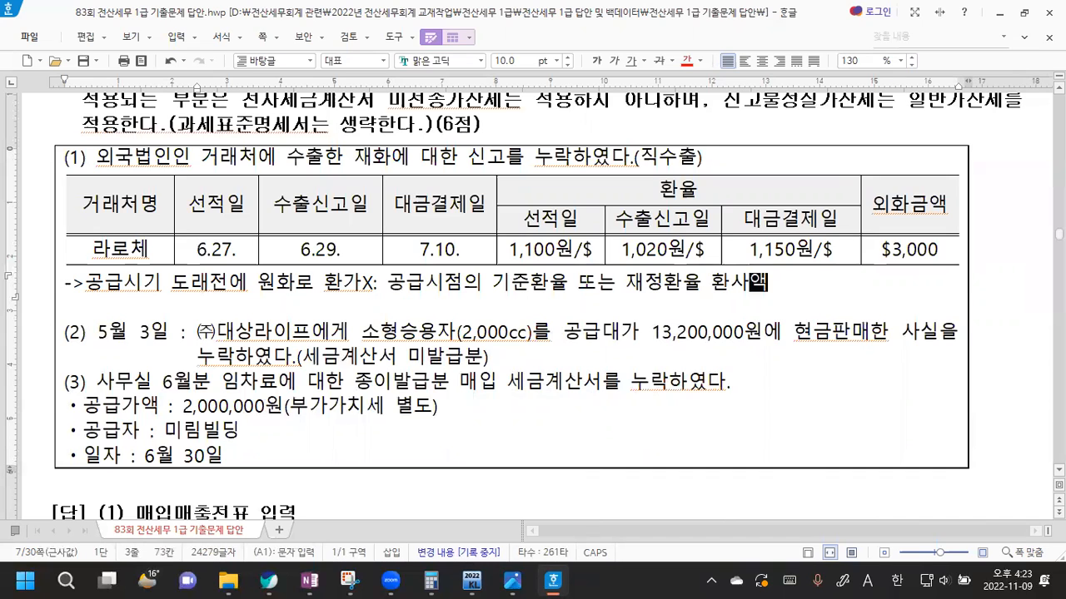
key("BackSpace")
key("BackSpace")
key("BackSpace")
type("ㅅ산액을 과세표")
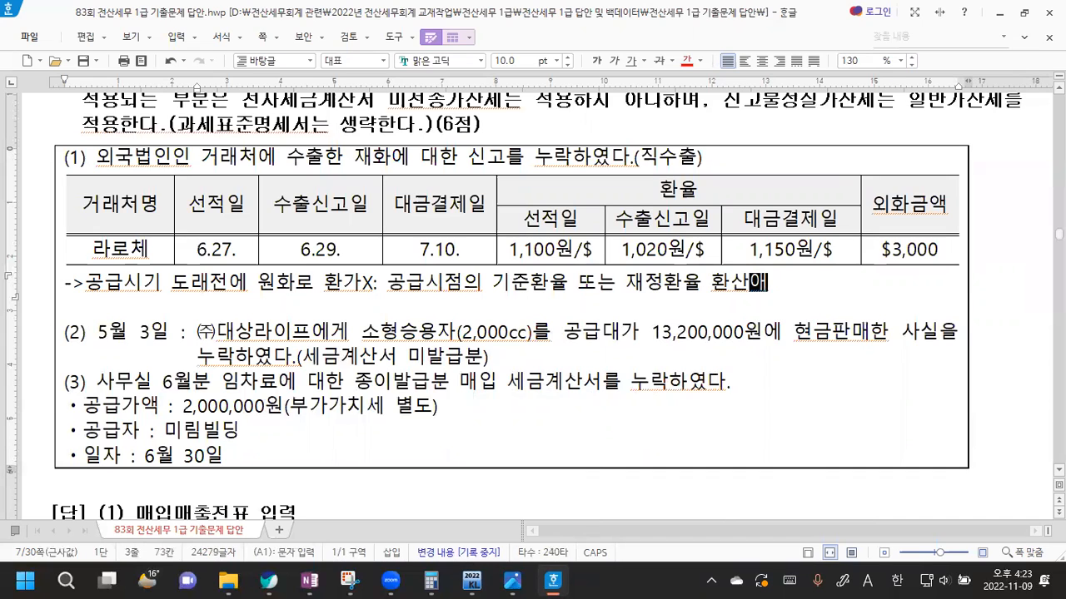
type("준O")
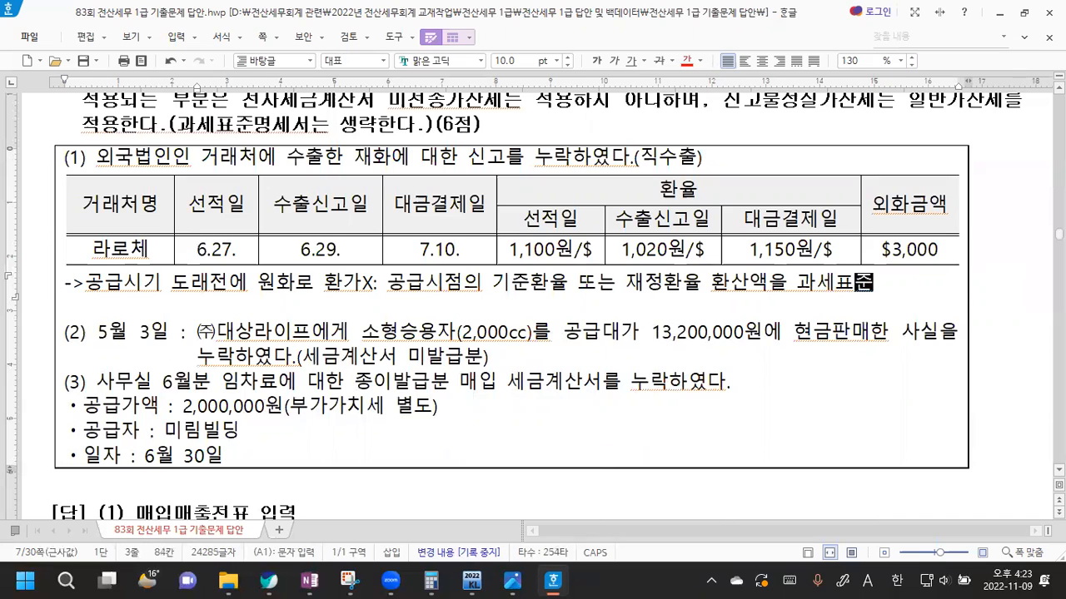
- Begin a second note line with "$3,000" followed by the multiplication sign × from the character map
key("Return")
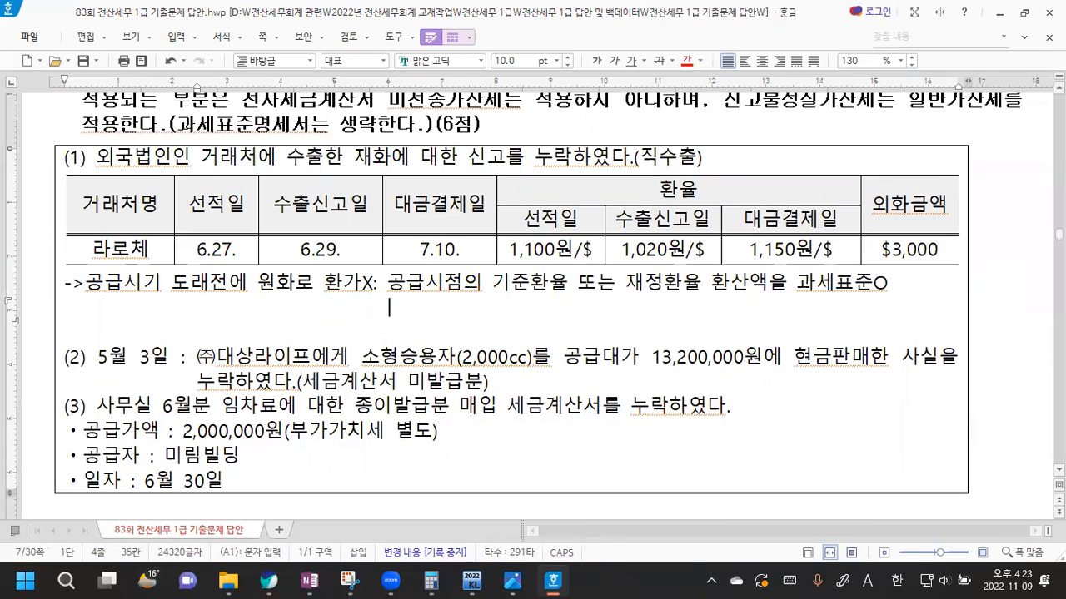
type("$3,000")
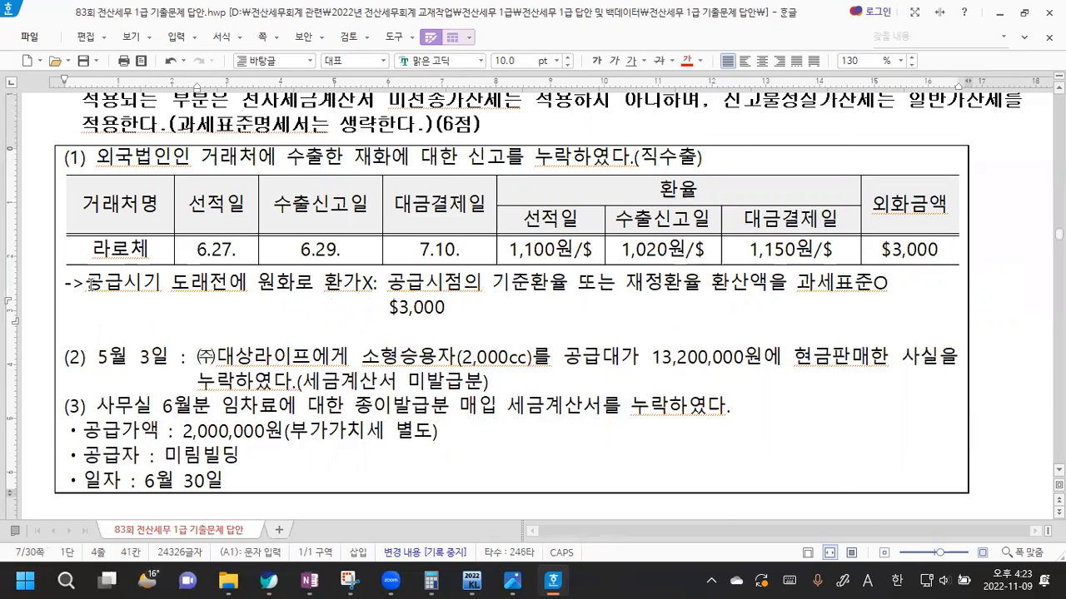
key("ctrl+F10")
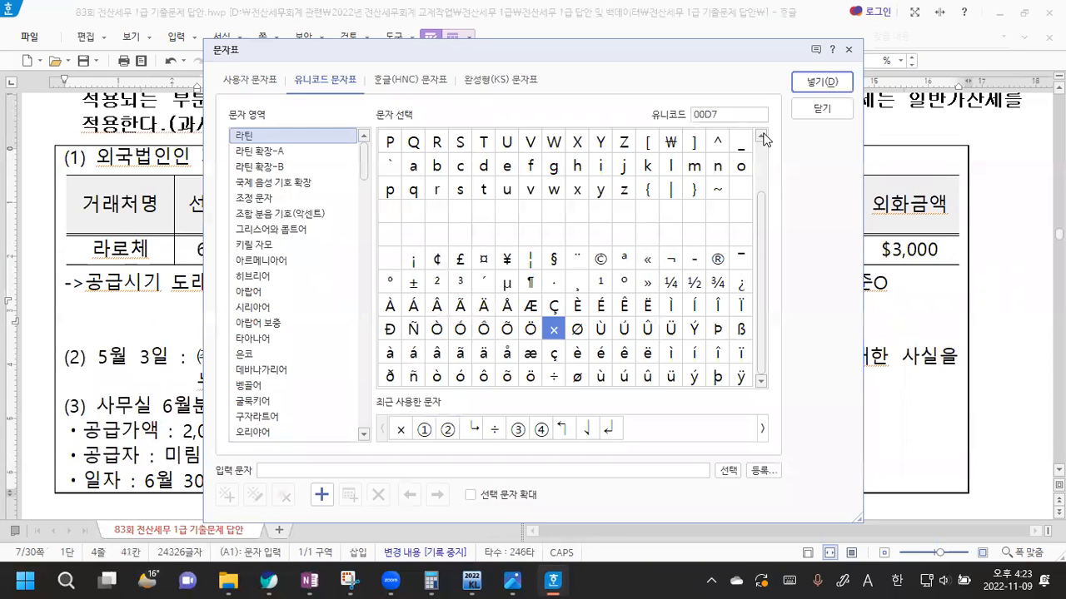
left_click(816, 83)
- Continue the calculation line after the × sign with "공급시점 6/27일 기준환율 1,100원"
type("RHDRM")
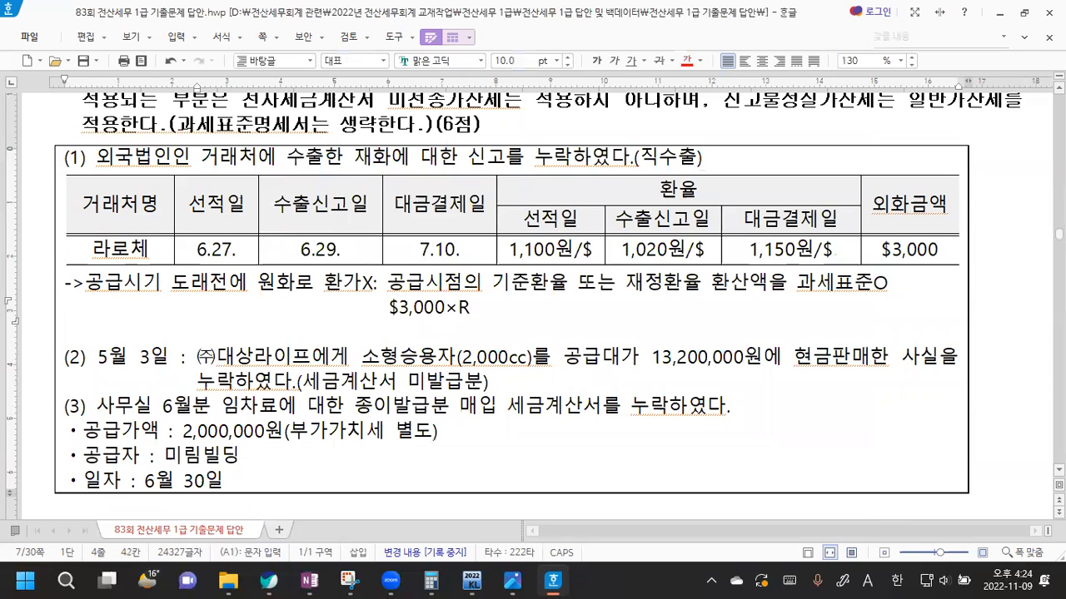
key("BackSpace")
key("BackSpace")
type("공급시점 6/27일")
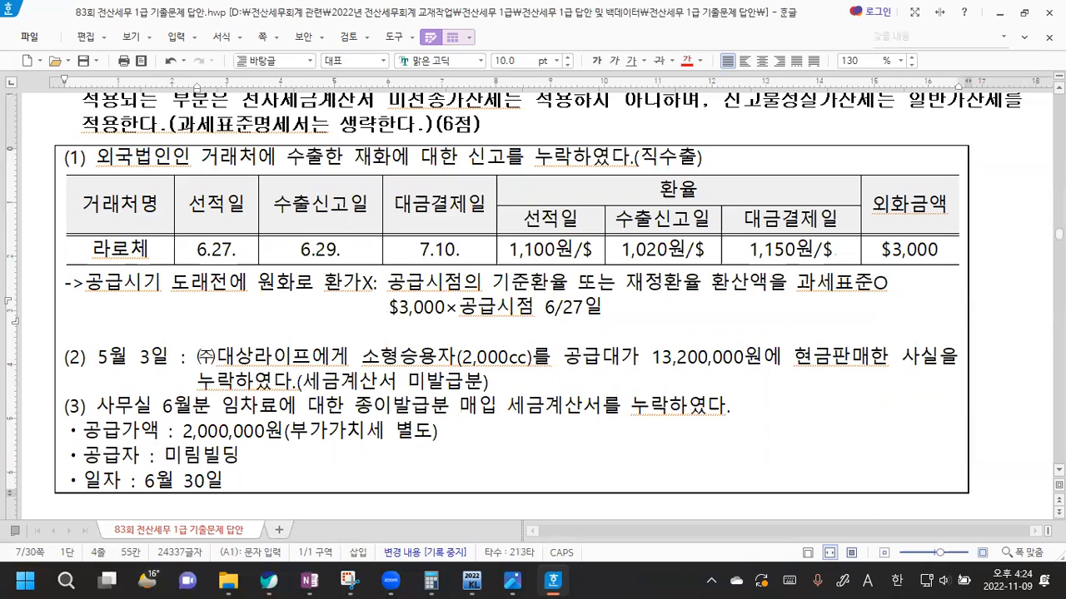
type(" 기준환율 ")
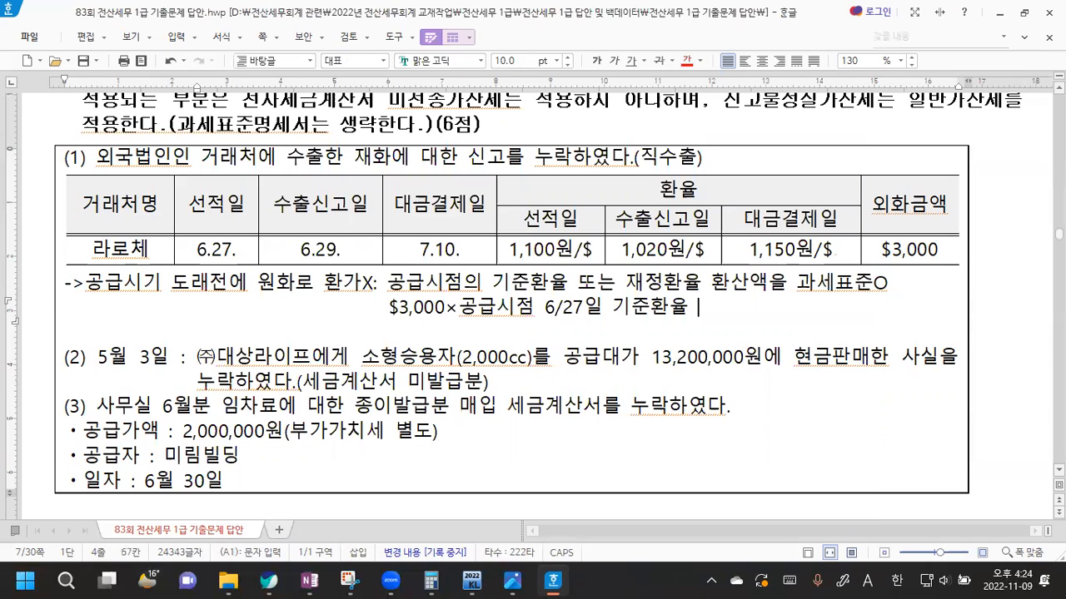
type("1,100원")
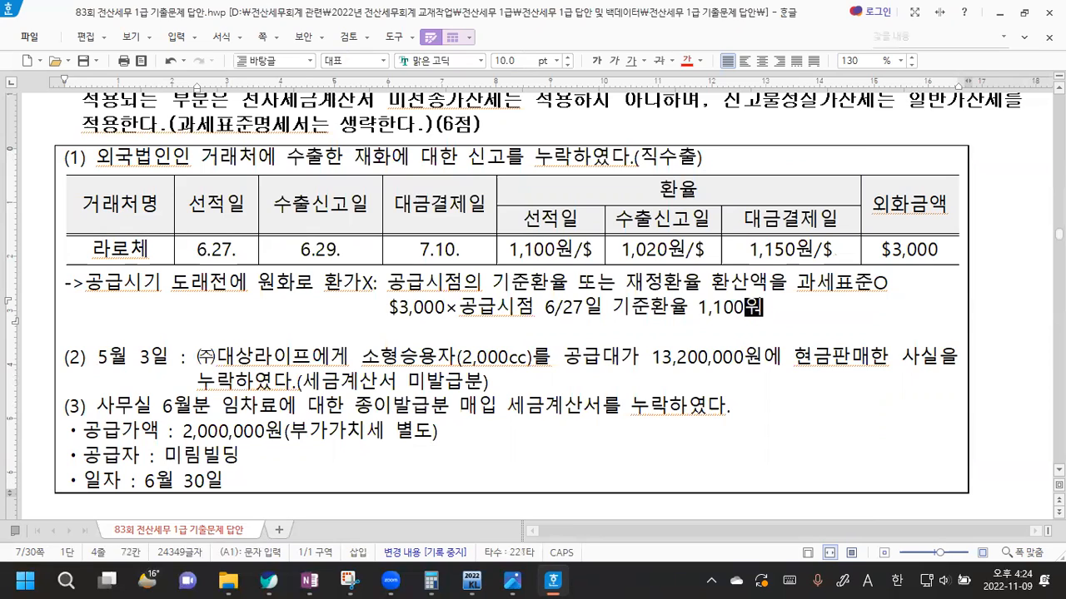
- Finish the export note's calculation line with "=3,300,000원"
type("=3")
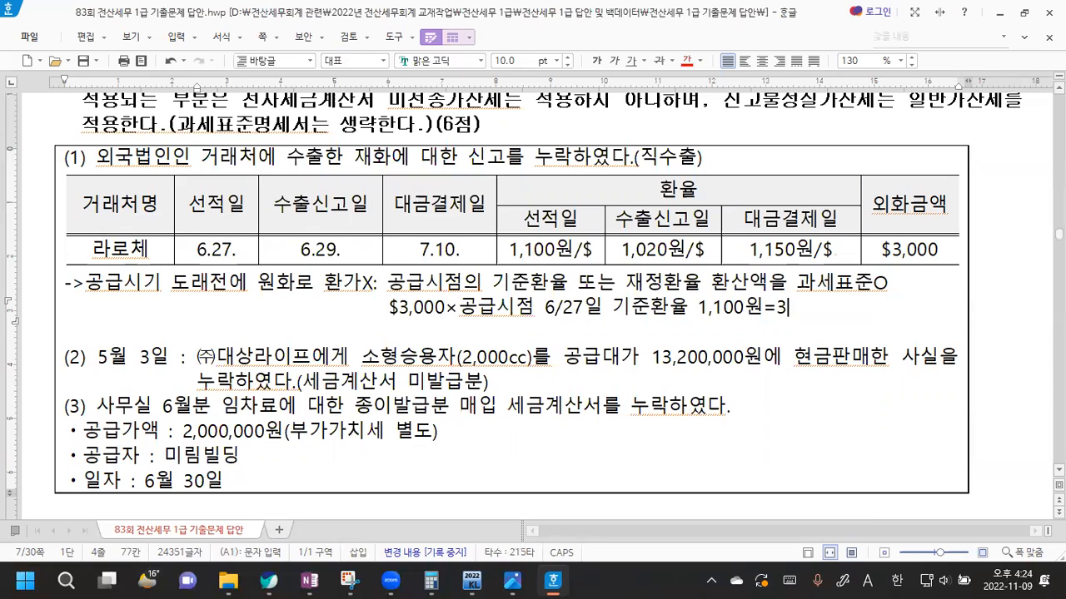
type(",300,000원")
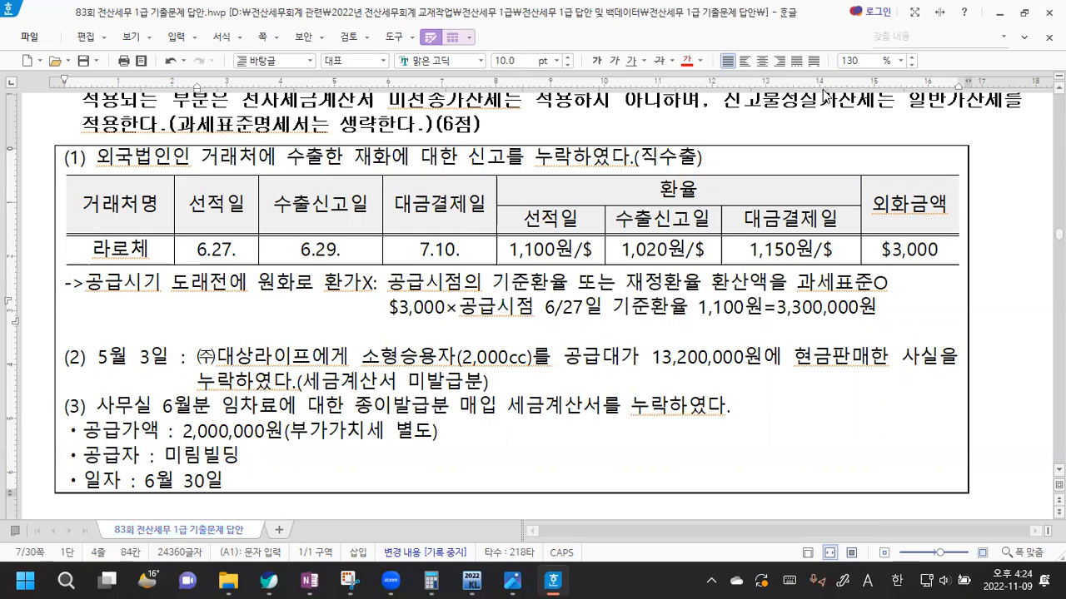
- Add a blank line below item (2) and append the note "->유상공급시 세금계산서 교부O" to the end of its text
scroll(540, 223, "down", 2)
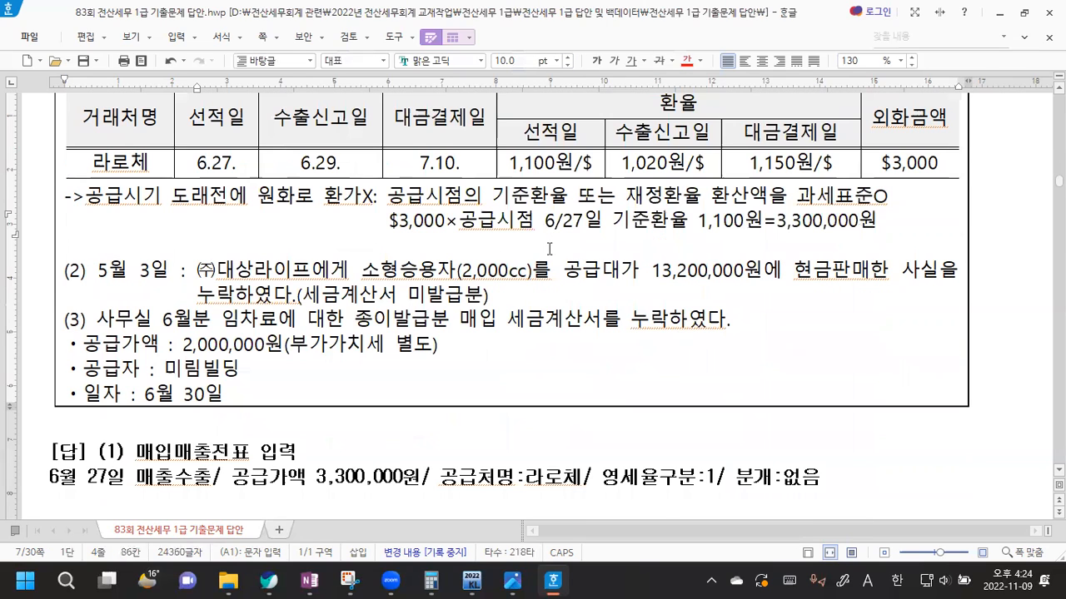
left_click(518, 305)
key("Return")
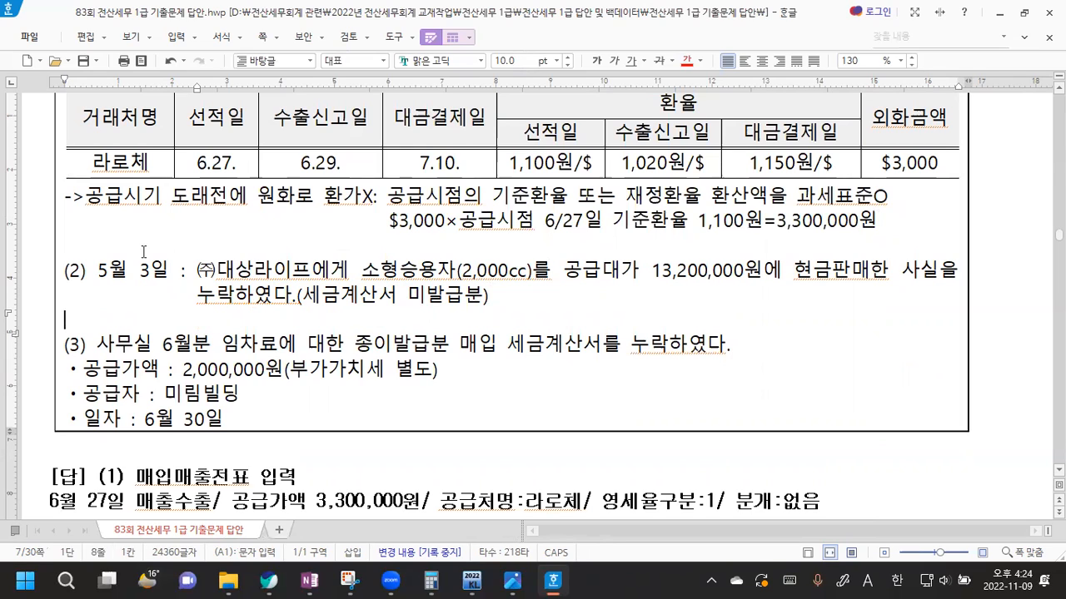
key("Hangul")
left_click(520, 309)
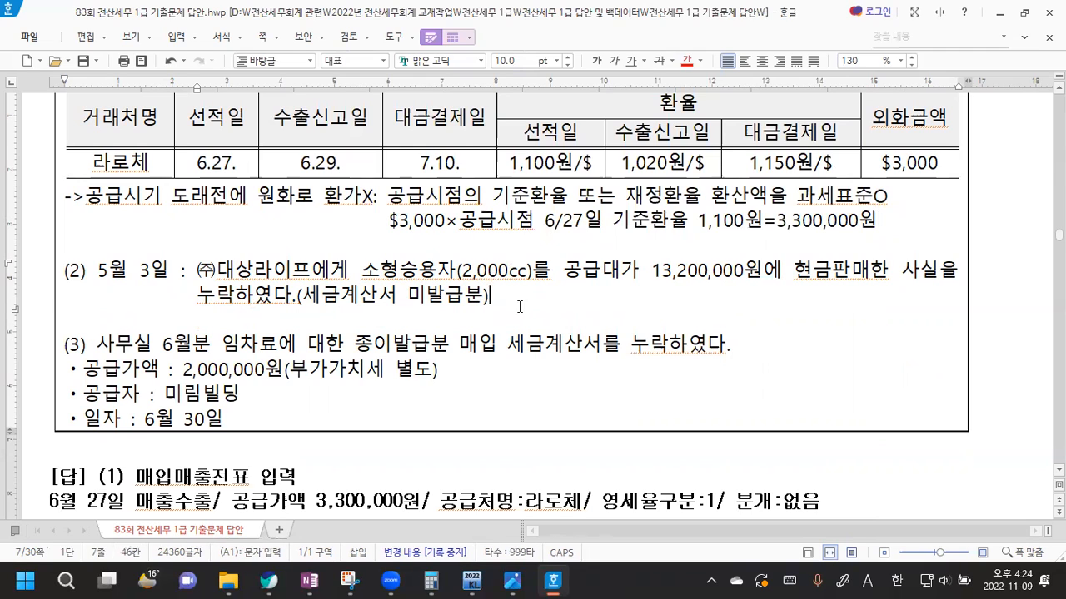
left_click(585, 289)
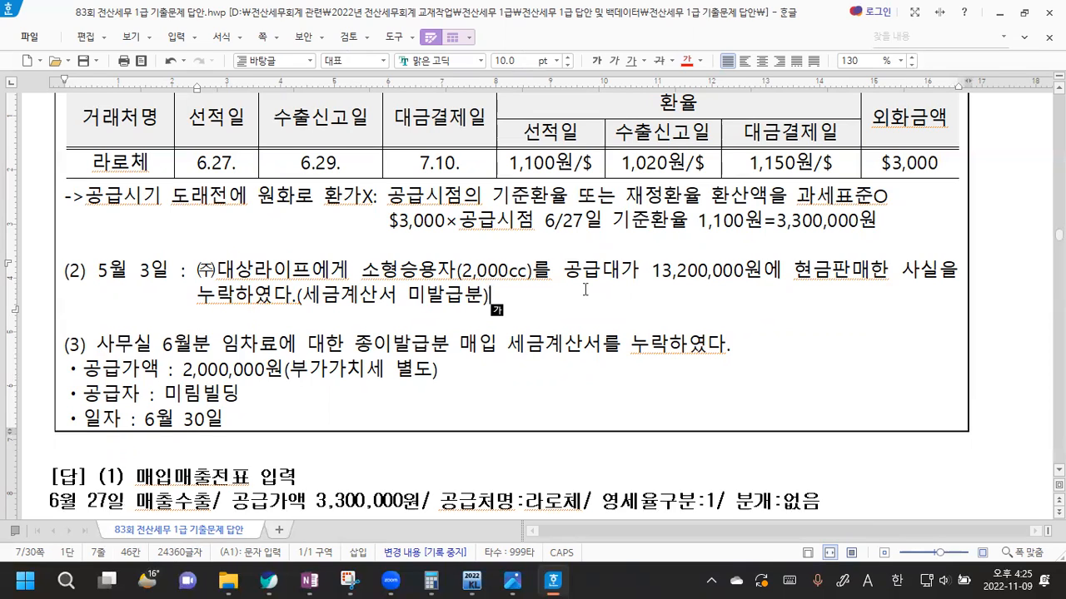
type("->유상공급시 세")
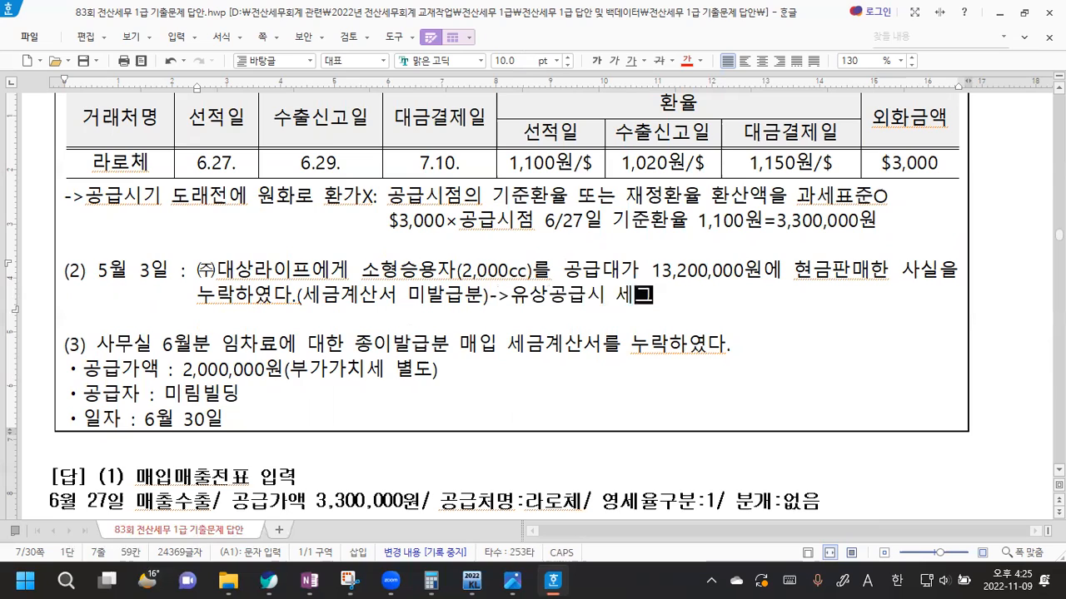
type("금계산ㅅ서 교부이")
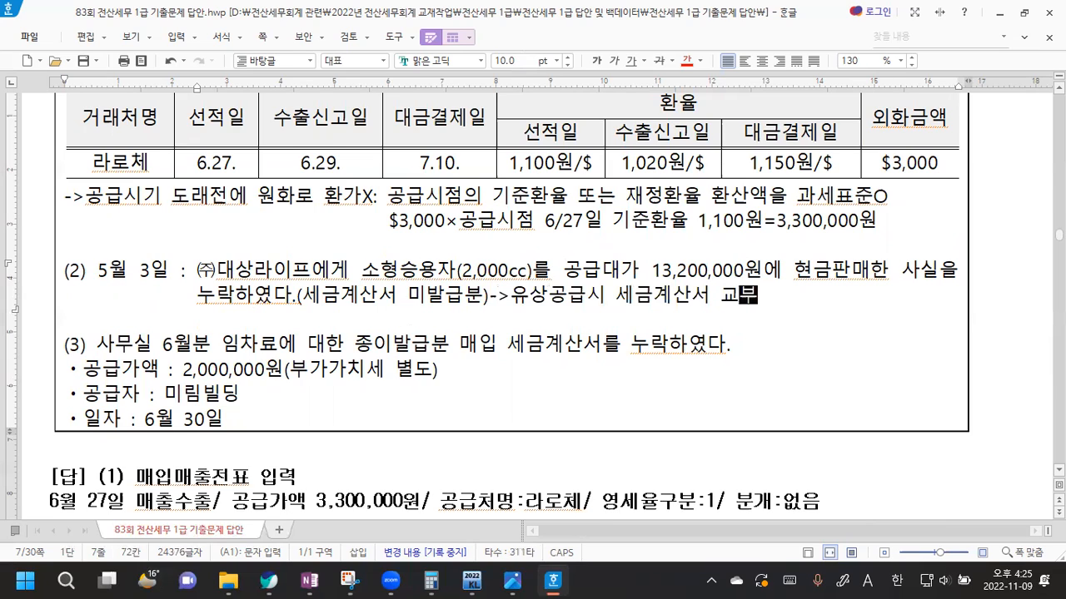
key("BackSpace")
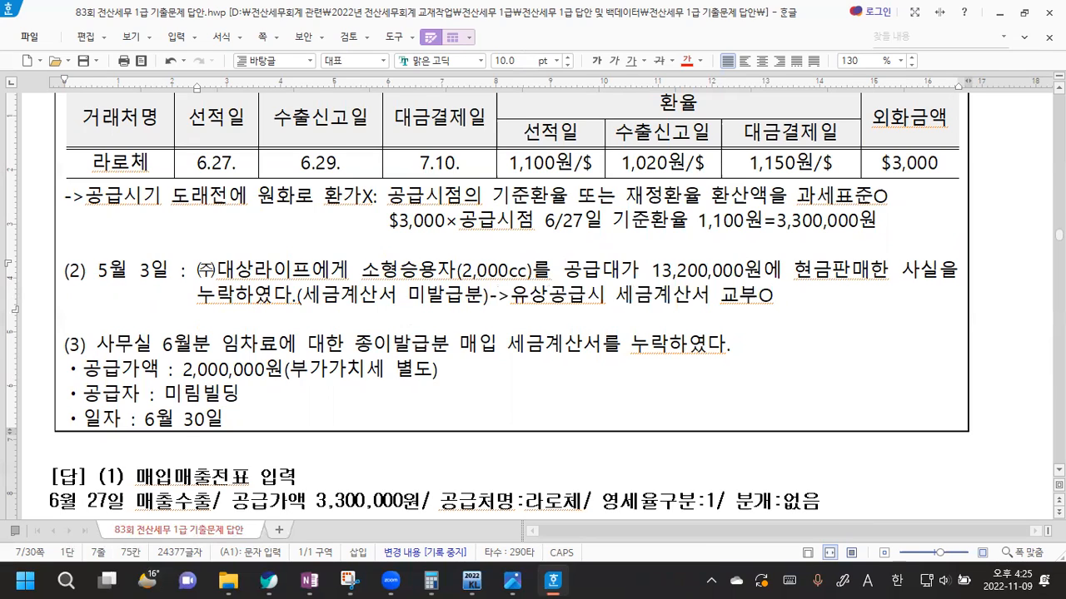
- Add a second note line under item (2) reading "즉, 미발급 가산세 발생", aligned below the first note's text
key("Hangul")
type("WMR")
key("BackSpace")
key("BackSpace")
key("BackSpace")
key("BackSpace")
key("Return")
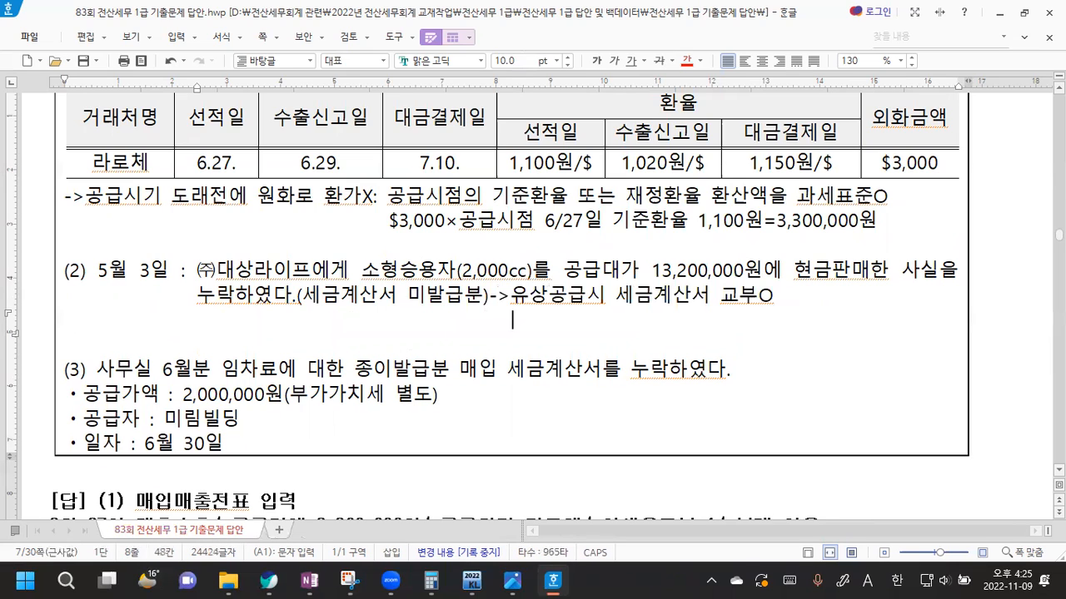
type("즉, 미발급")
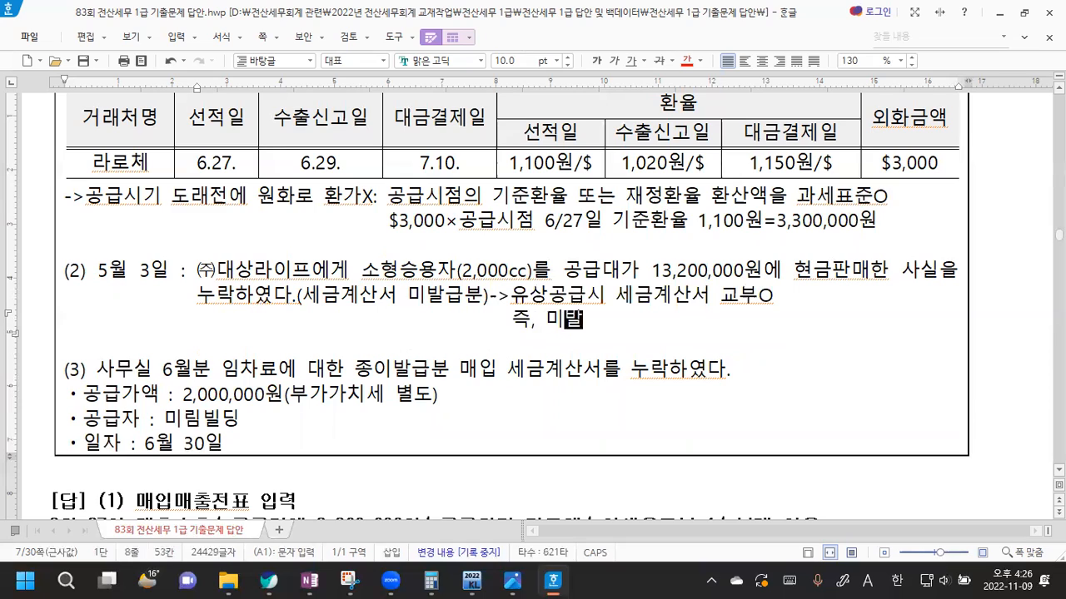
type(" 가산세 발생")
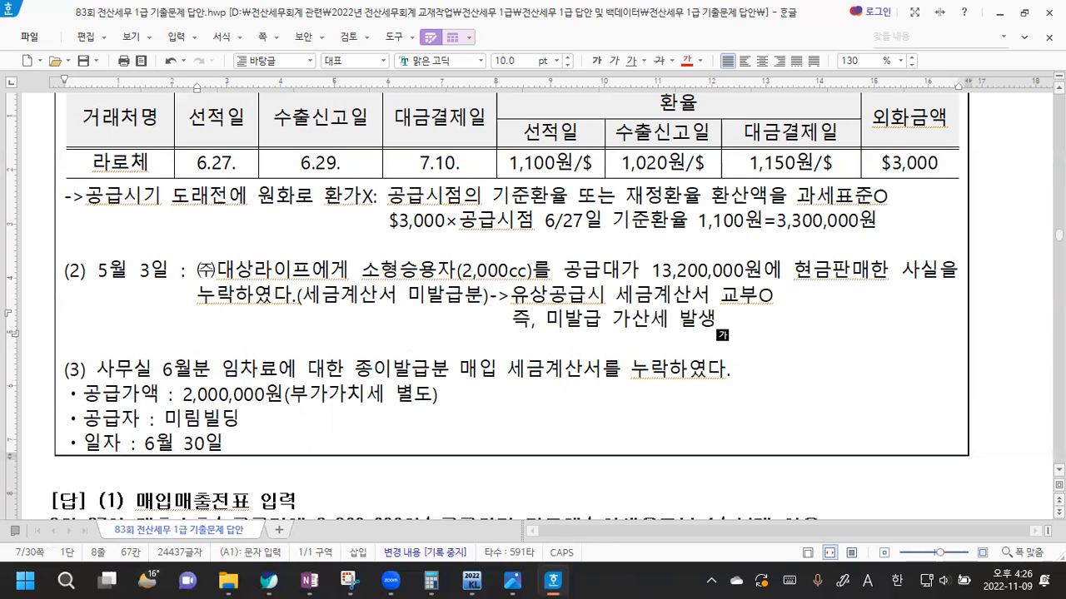
- Append the note "->매입세액공제O" to the end of item (3)'s first line
left_click(749, 378)
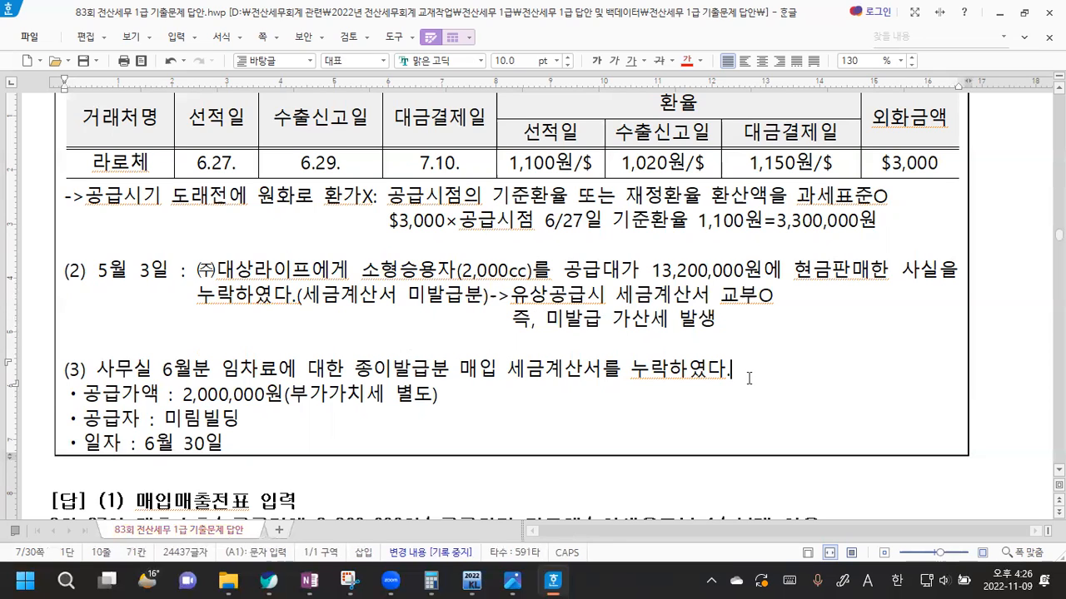
type("->맹")
type("입셍ㄱ")
type("액공제")
key("Hangul")
type("O")
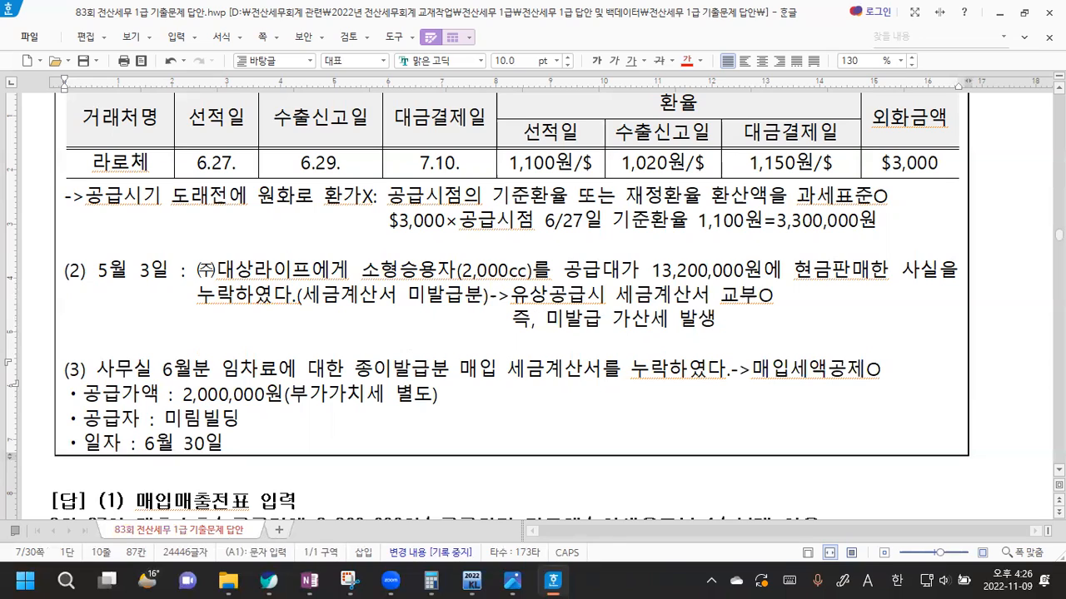
key("Hangul")
- Switch to KcLep, open the accounting module's 매입매출전표입력 voucher entry screen and shorten its window
left_click(481, 581)
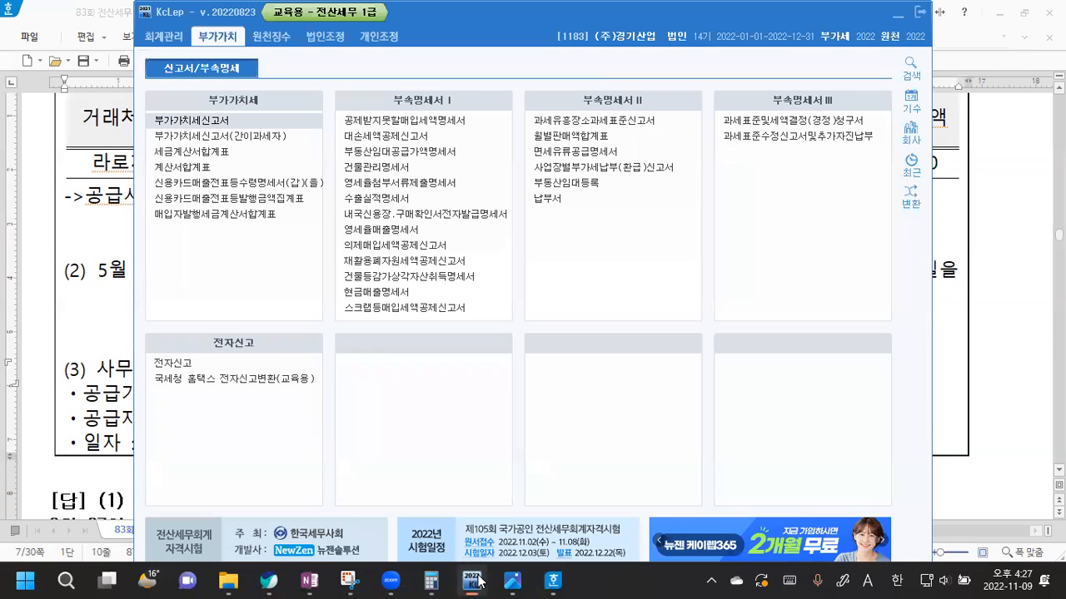
left_click(165, 37)
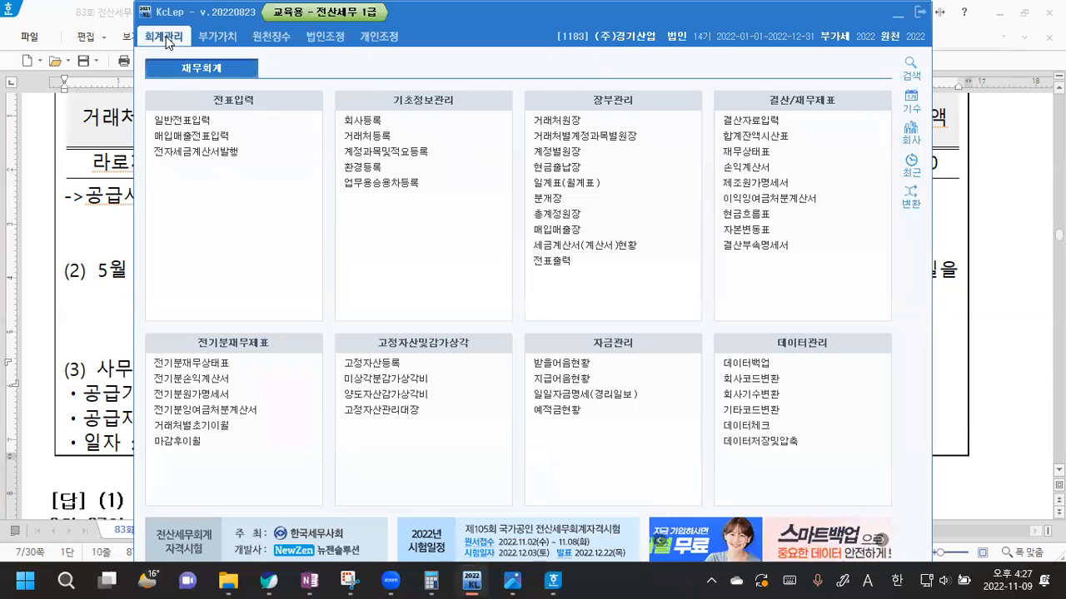
left_click(218, 137)
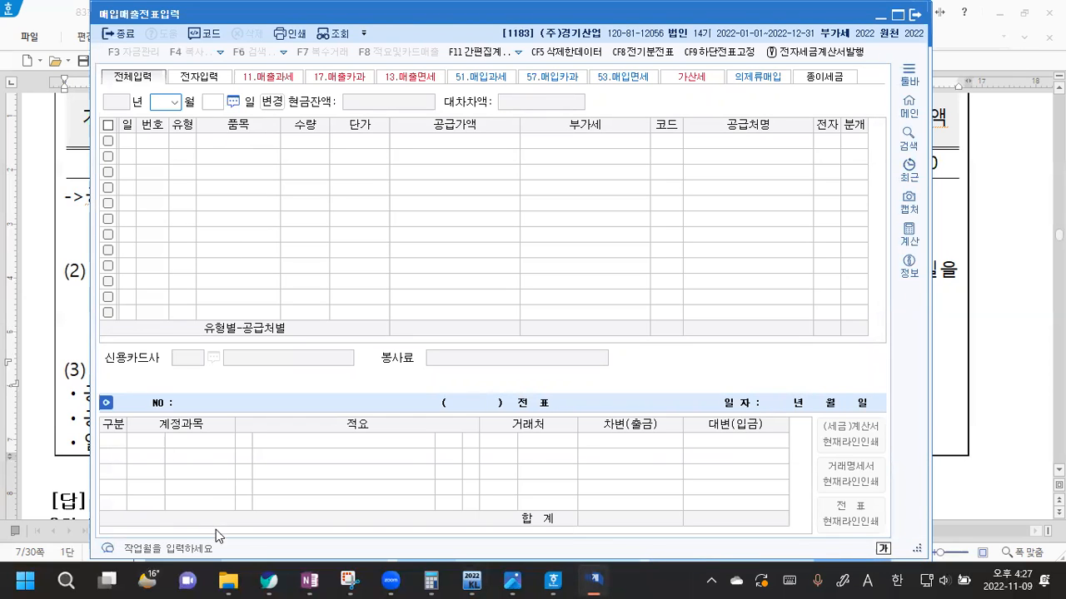
left_click_drag(238, 556, 259, 374)
- Enter a voucher line dated June 27 with type 16 수출 and a supply value of 3,300,000
type("06")
key("Return")
type("27")
key("Return")
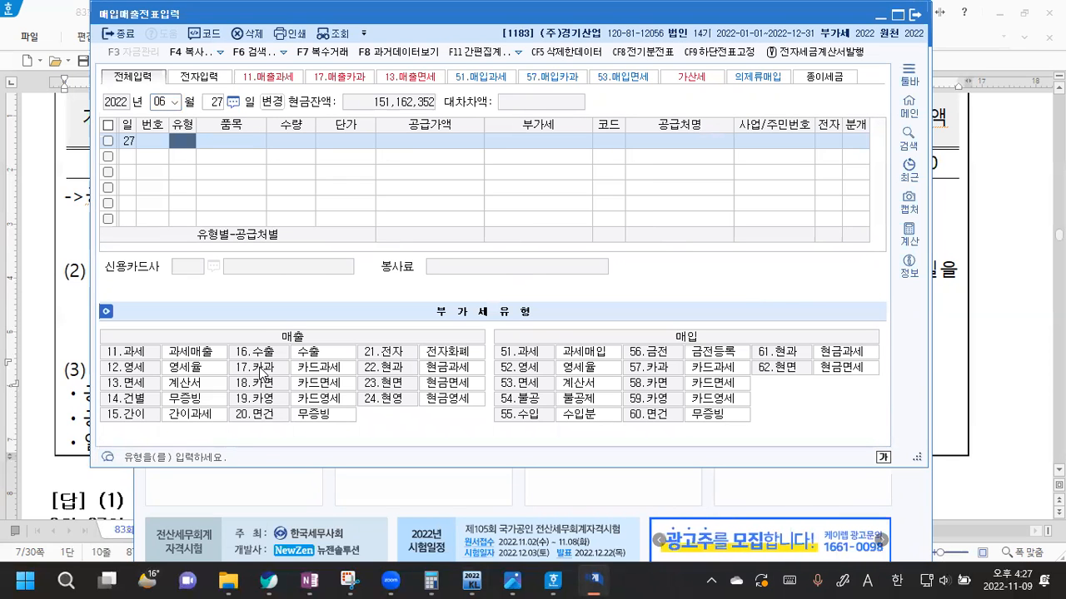
type("1")
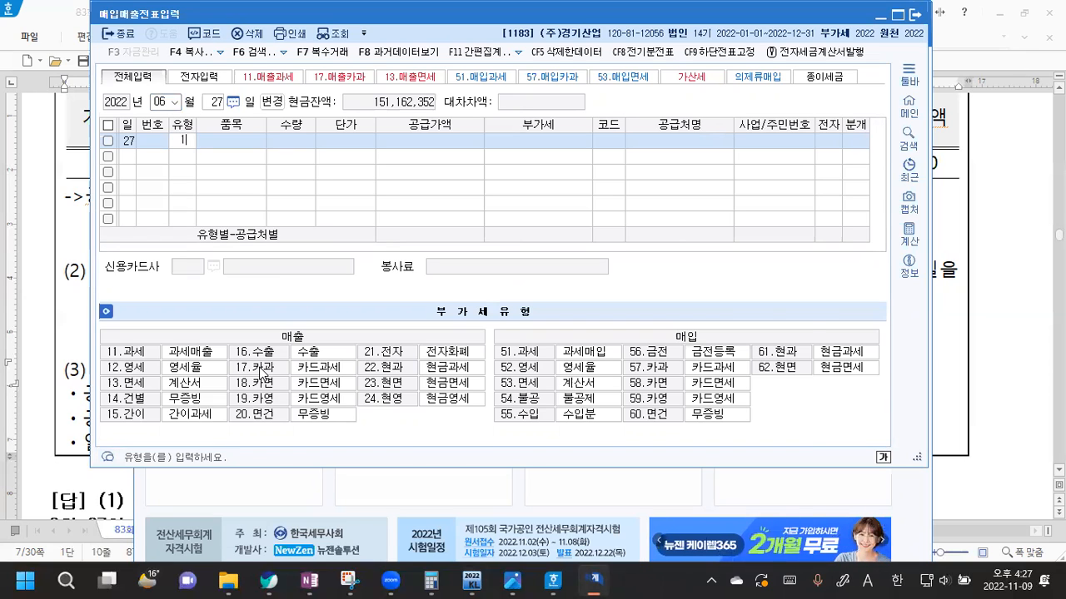
type("6")
key("Return")
key("Return")
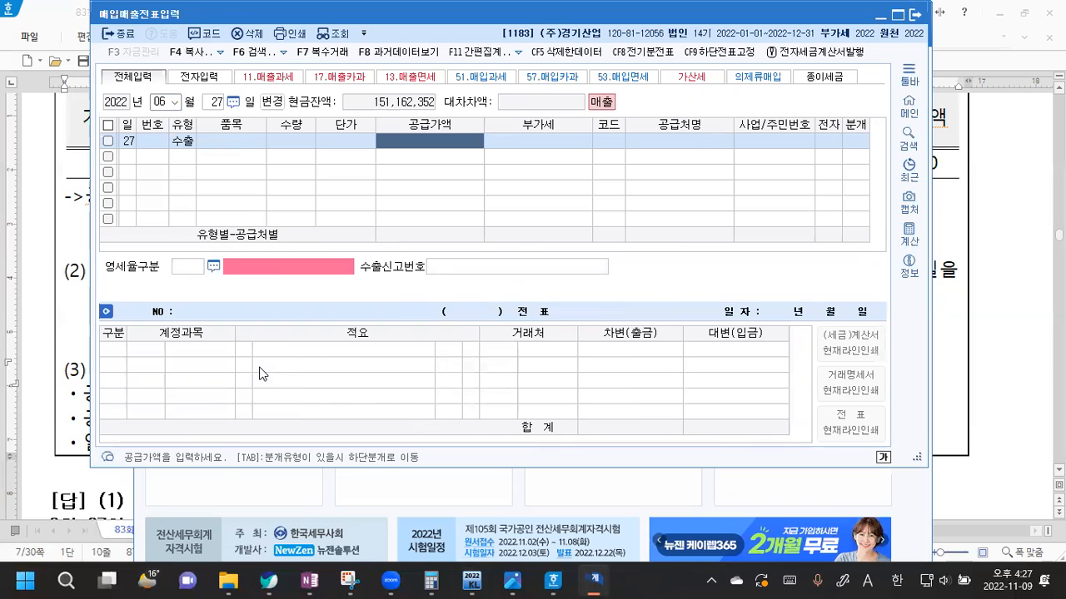
type("3300000")
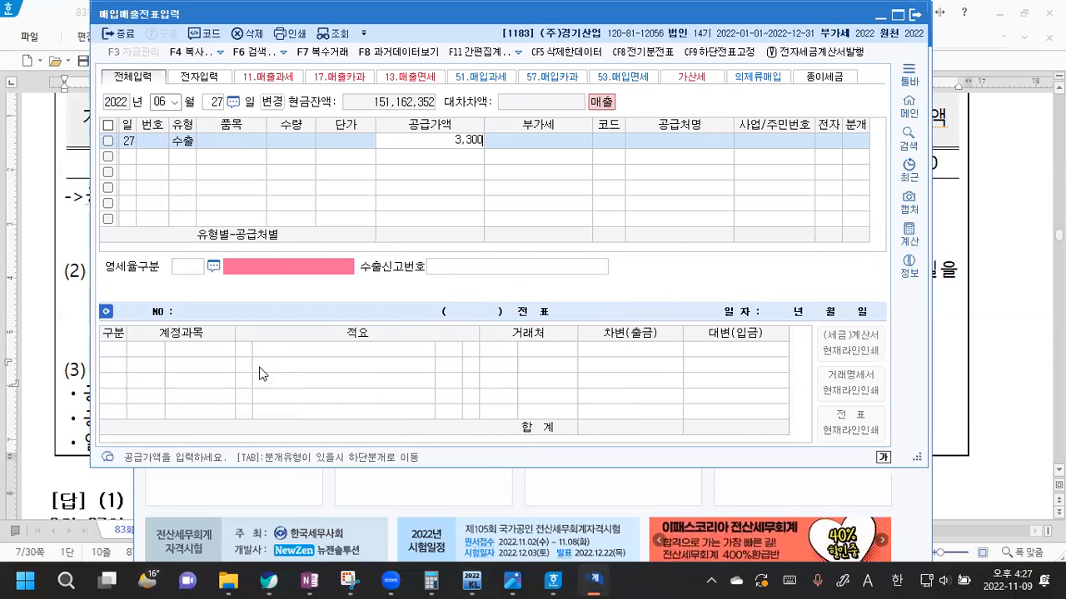
key("Return")
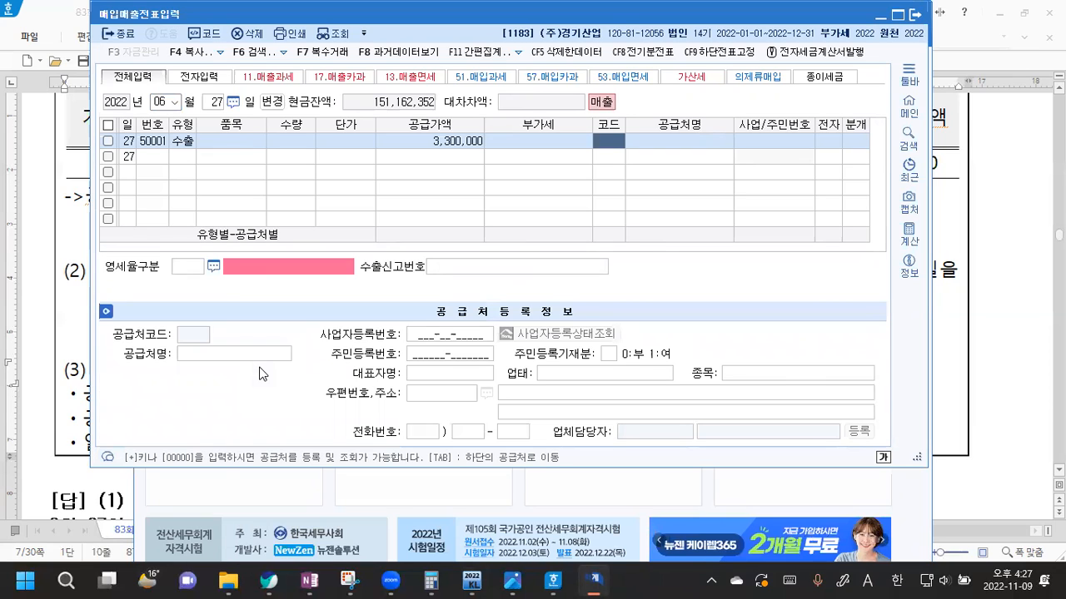
- Look up "라로" and assign 라로체 as the customer of the June 27 export line
type("FNFN")
key("BackSpace")
key("BackSpace")
key("BackSpace")
key("BackSpace")
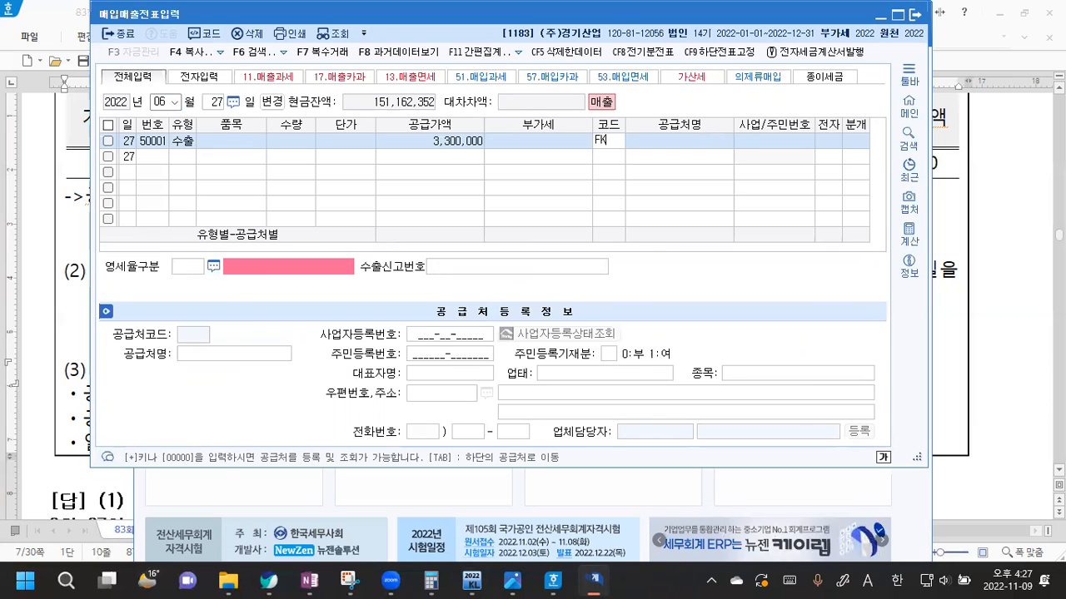
type("라로")
key("Return")
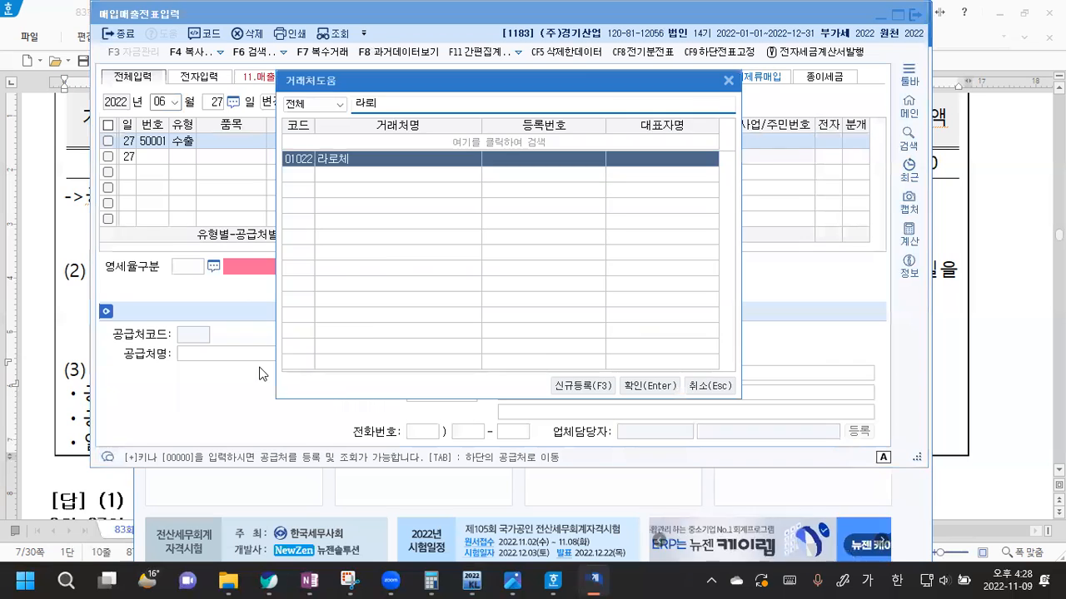
key("Return")
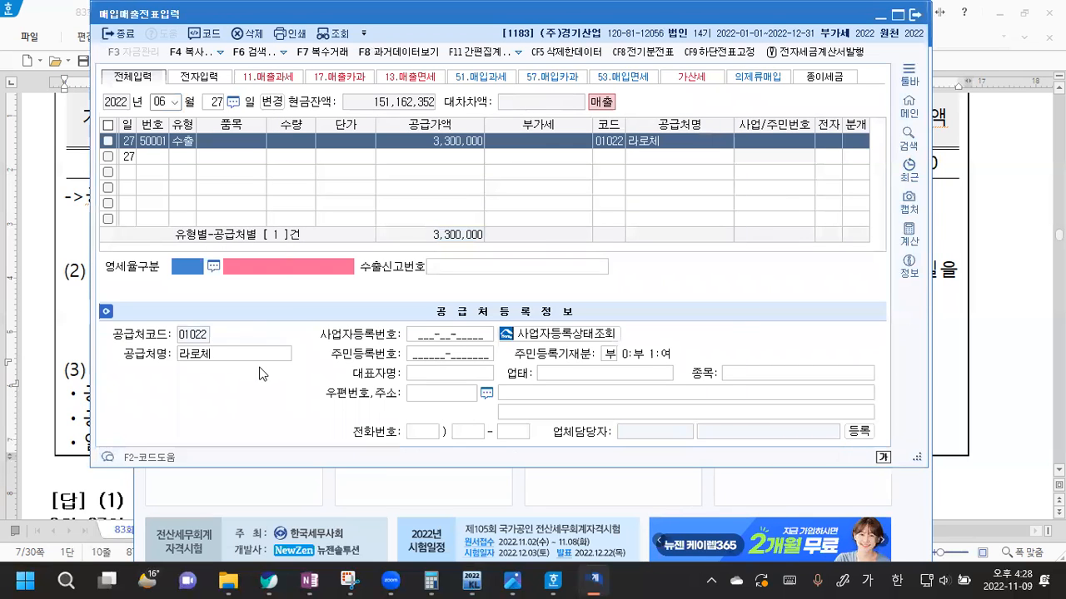
- Set the export line's zero-rate category to 1 직접수출(대행수출 포함) and leave the export declaration number blank
key("F2")
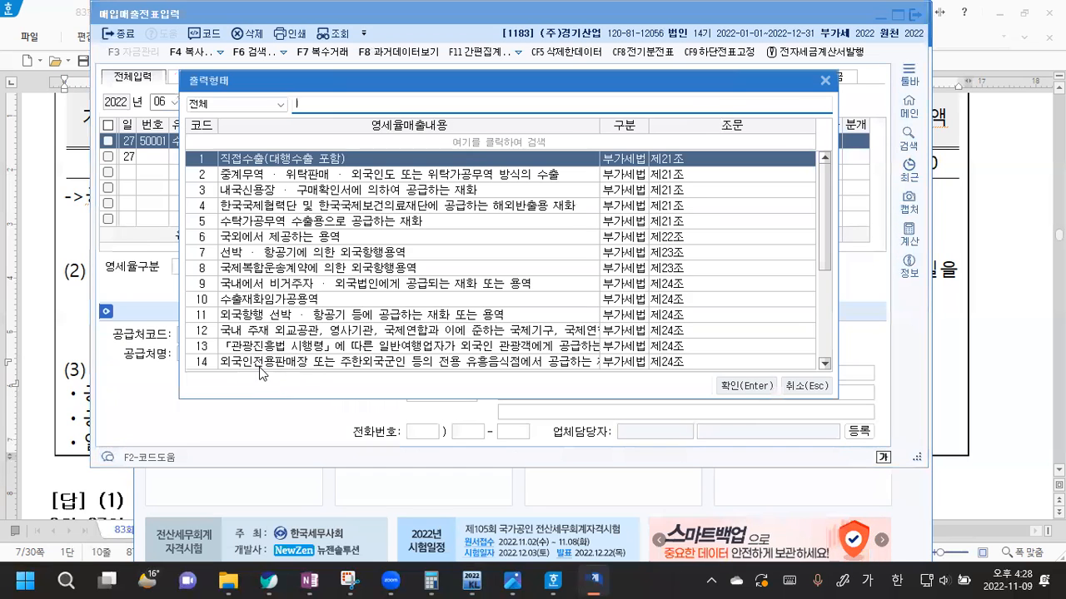
key("Return")
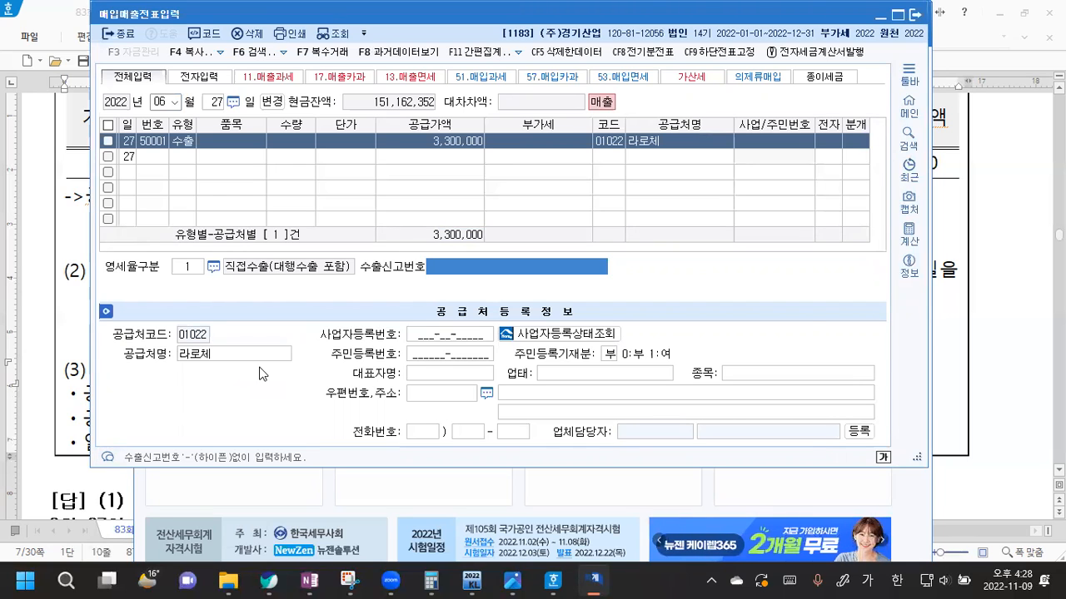
key("Return")
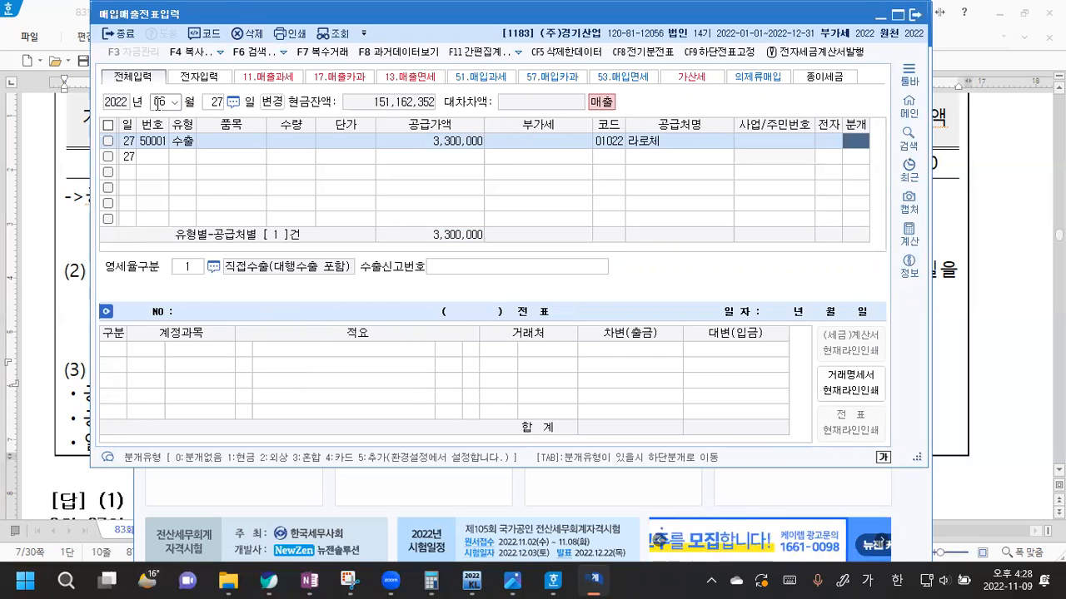
- Enter a voucher line dated May 3 with type 14 건별 and a VAT-inclusive amount of 13,200,000
left_click(158, 102)
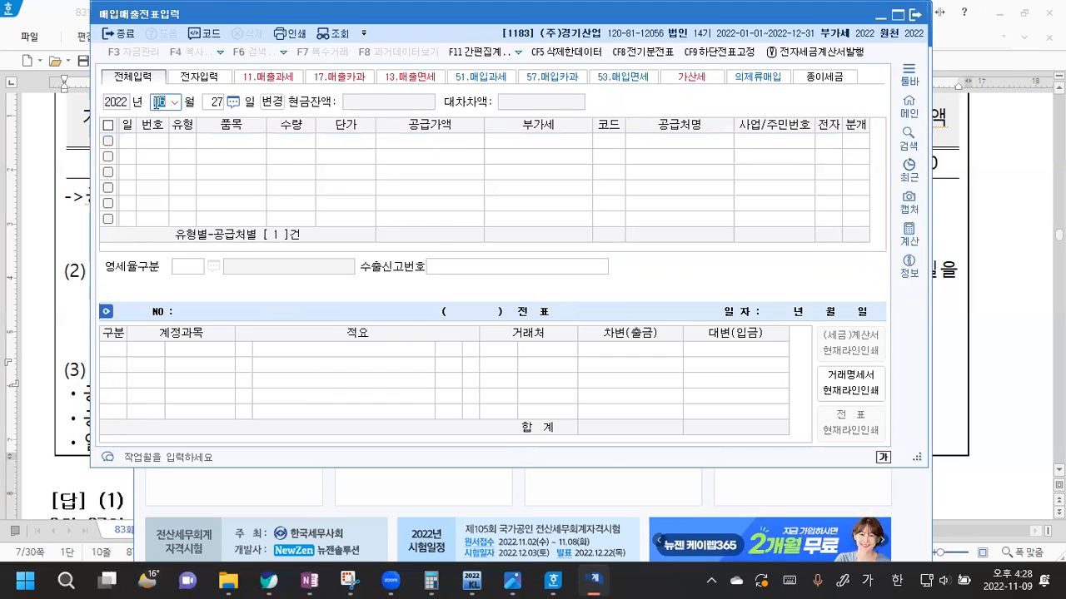
type("5")
key("Return")
type("3")
key("Return")
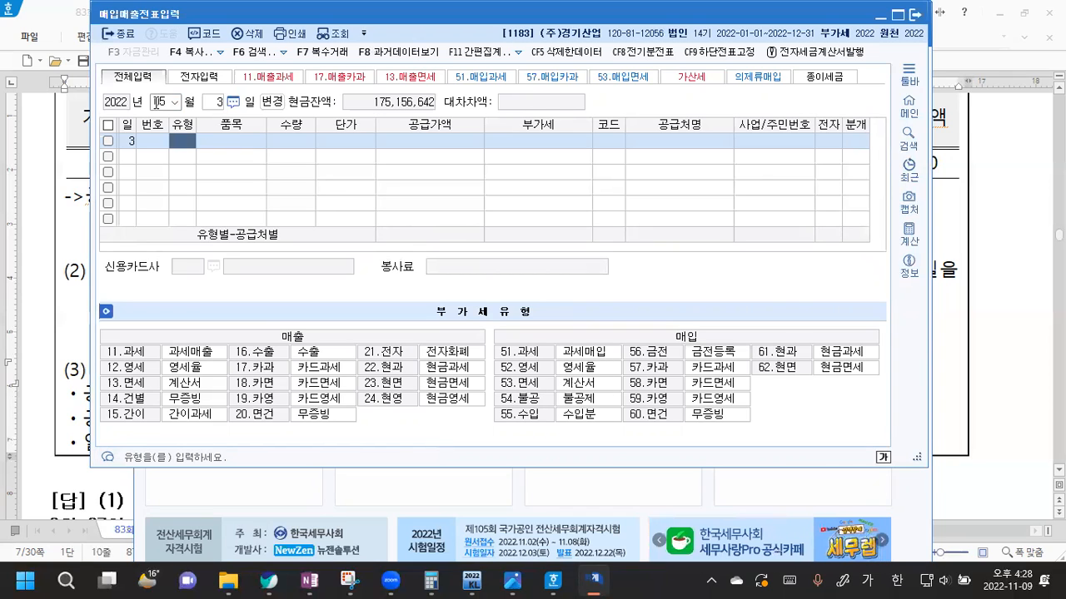
type("14")
key("Return")
key("Return")
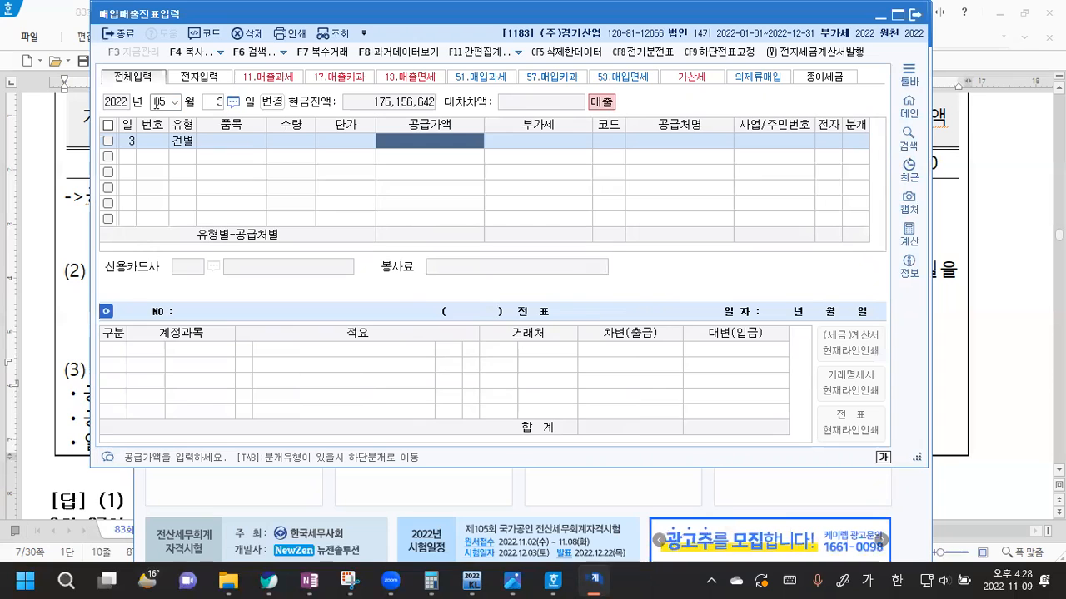
type("13,200,000")
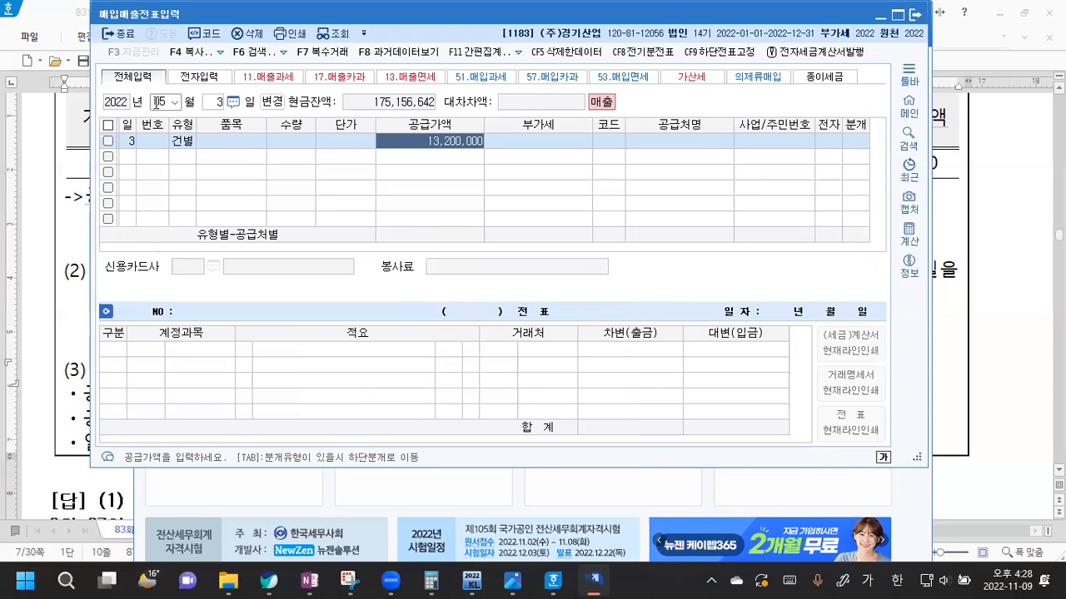
key("Return")
key("Return")
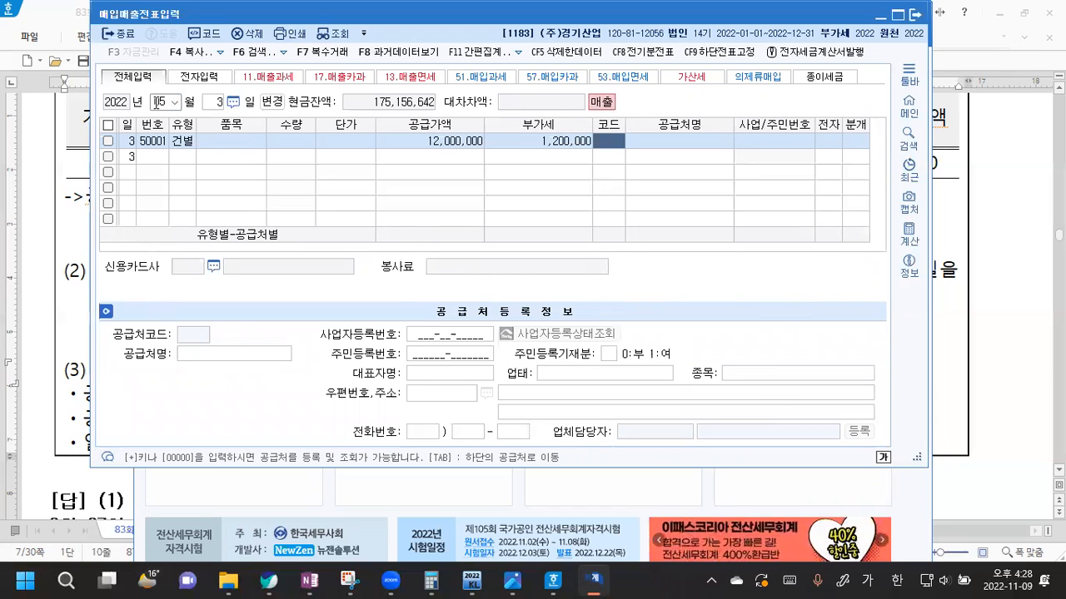
- Look up "대상" and assign (주)대상라이프 as the customer of the May 3 line
type("대생")
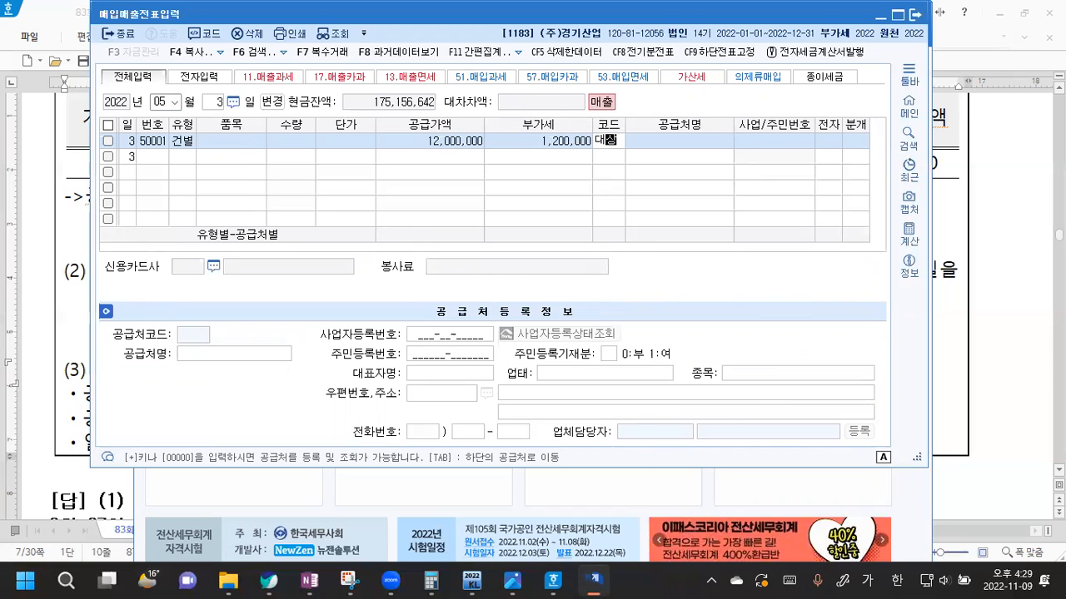
key("Return")
key("Return")
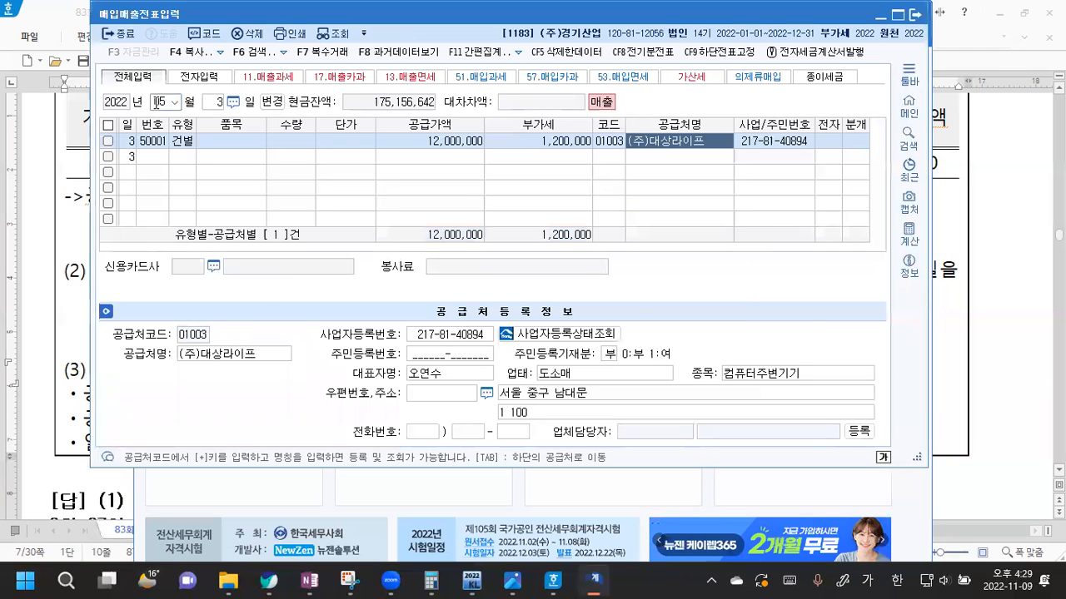
- Finish the May 3 line and enter a voucher line dated June 30 with type 51 과세 and a supply amount of 2,000,000
key("Return")
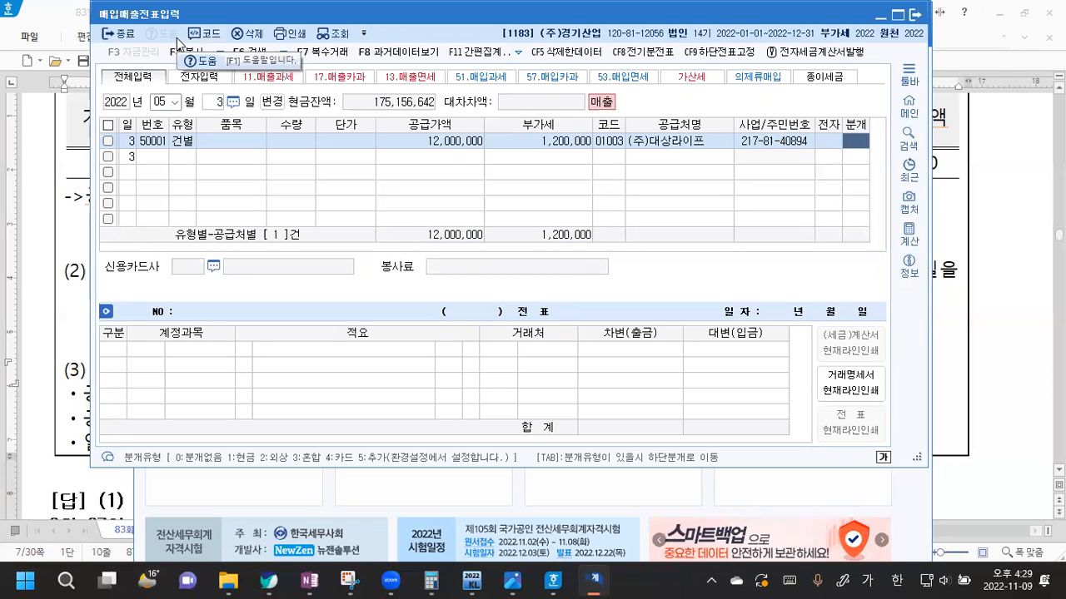
left_click(159, 102)
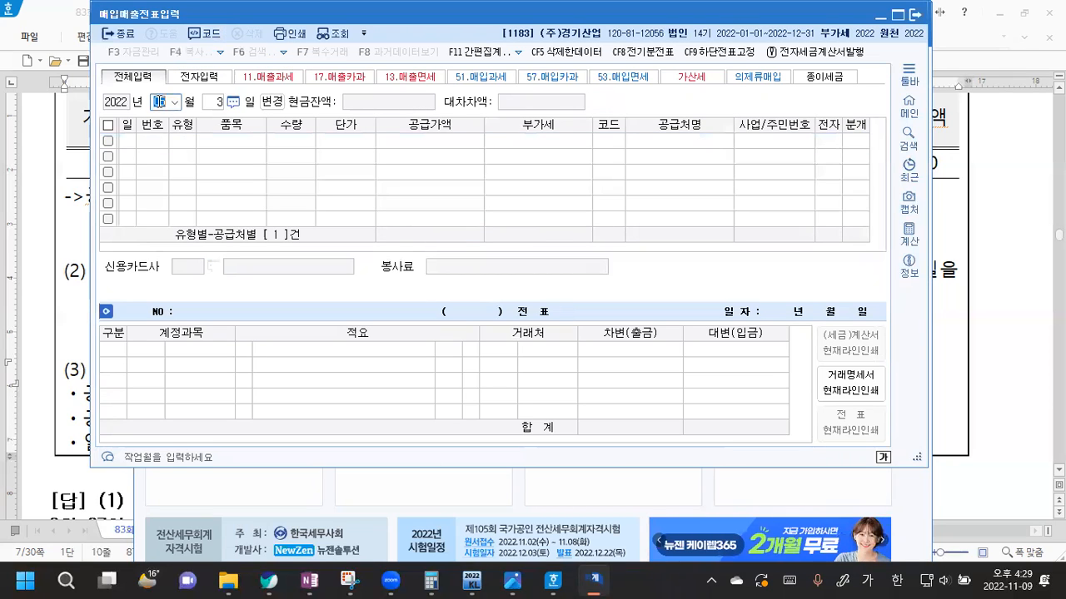
key("Return")
type("30")
key("Return")
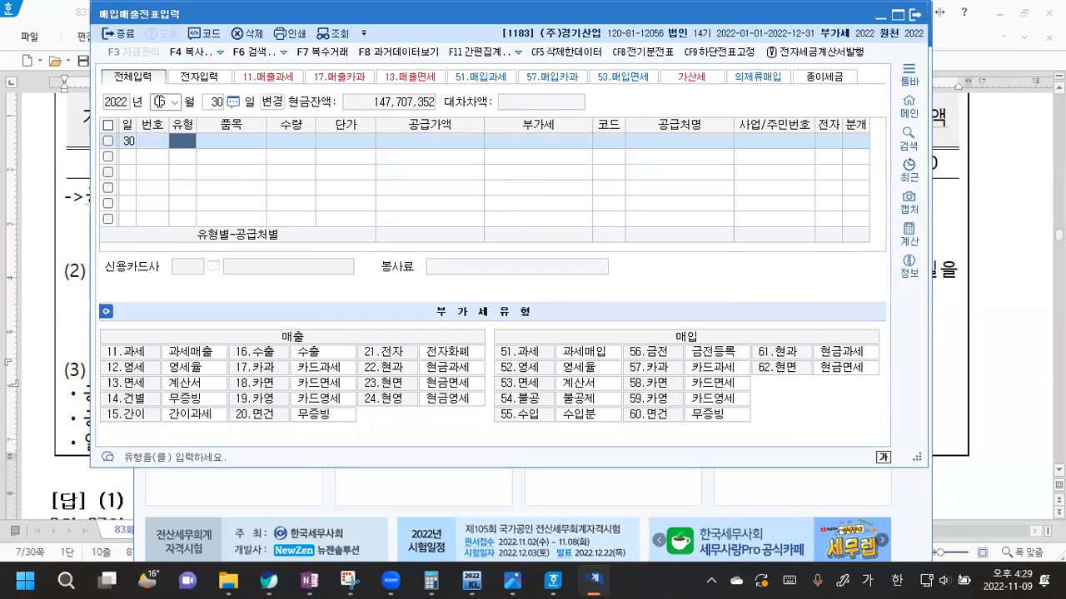
type("51")
key("Return")
key("Return")
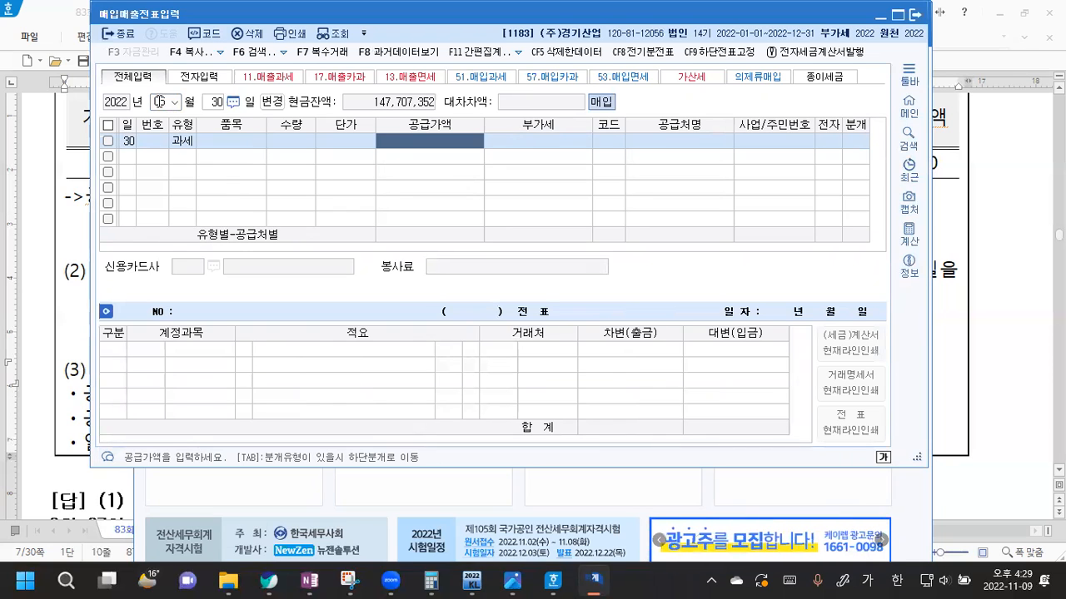
type("2000000")
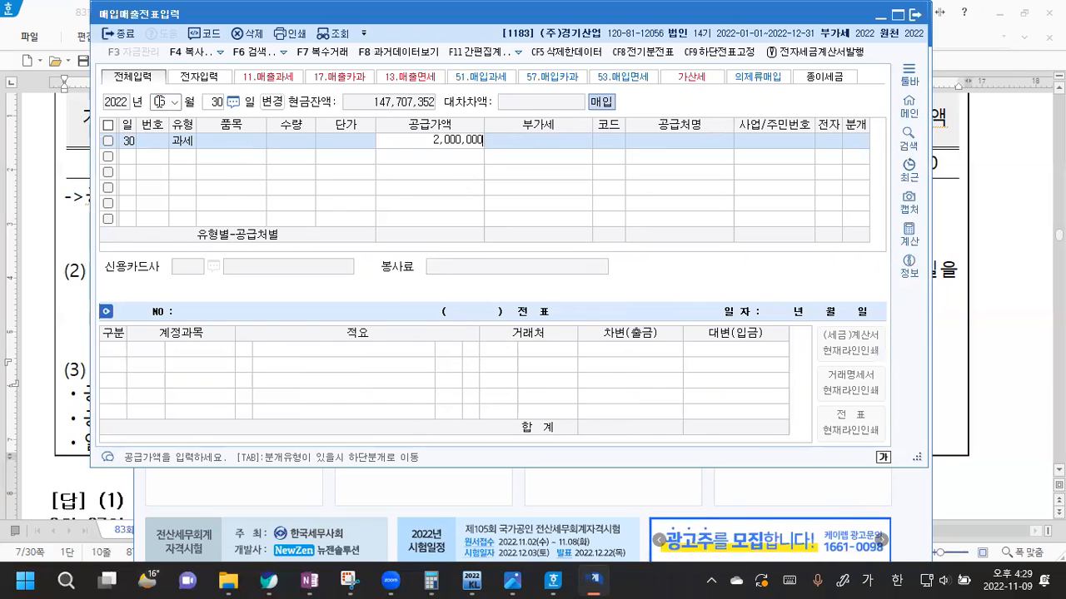
key("Return")
key("Return")
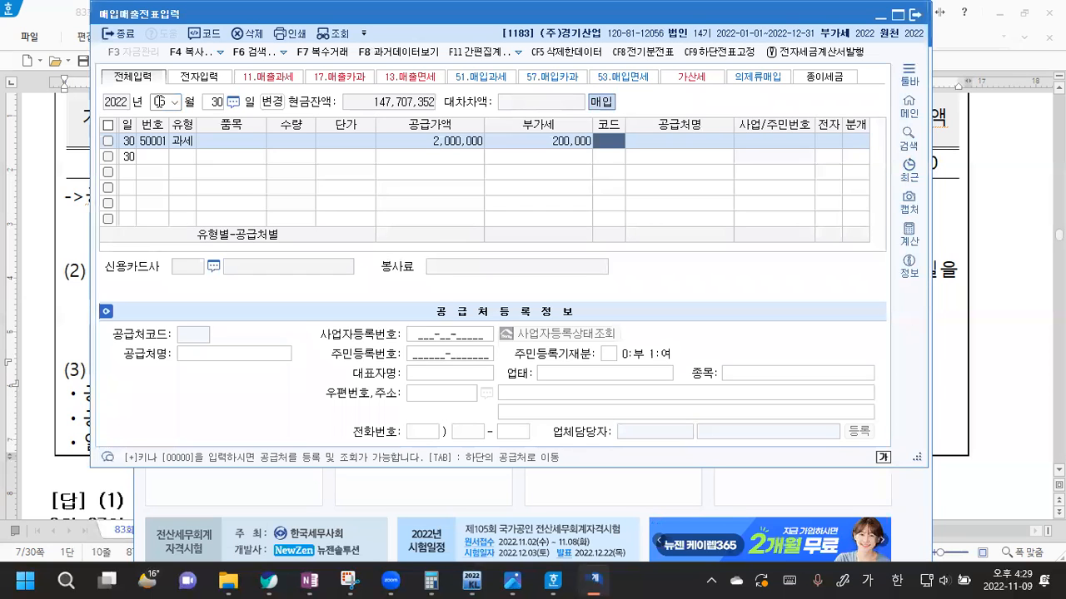
- Look up "미림" and assign 미림빌딩 as the supplier of the June 30 purchase line
type("미림")
key("Return")
key("Return")
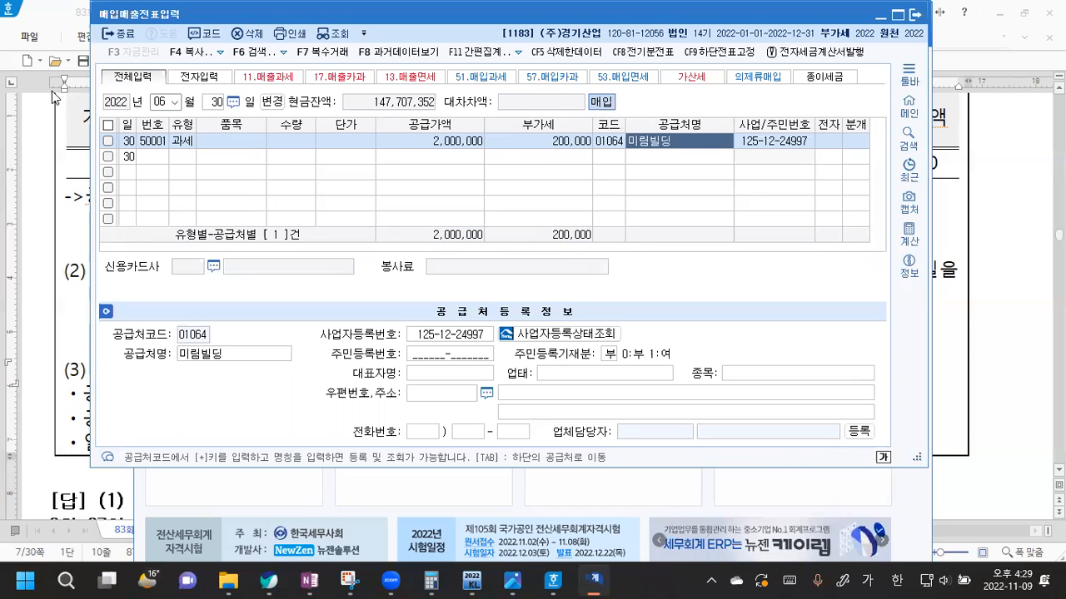
- Open the 부가가치세신고서 from the VAT section and set its period to April 1 through June 30, 2022
left_click(472, 580)
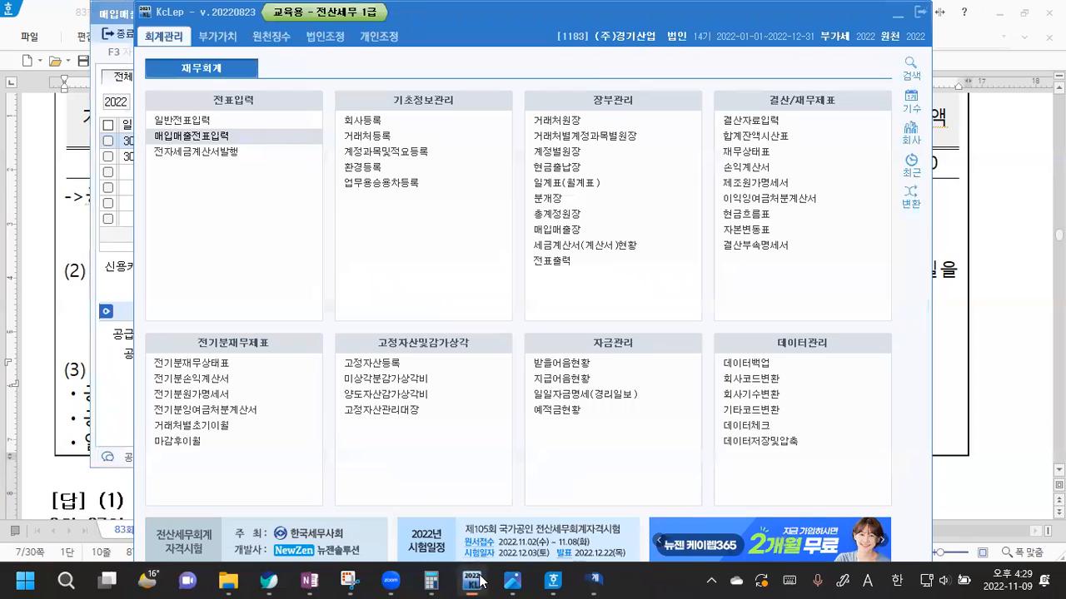
left_click(221, 42)
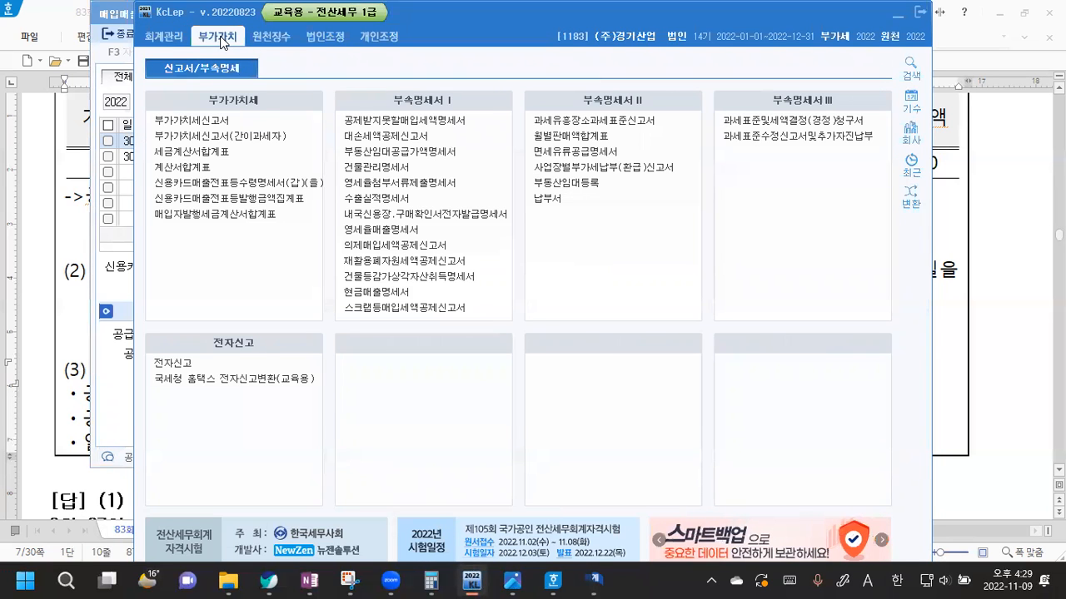
left_click(223, 121)
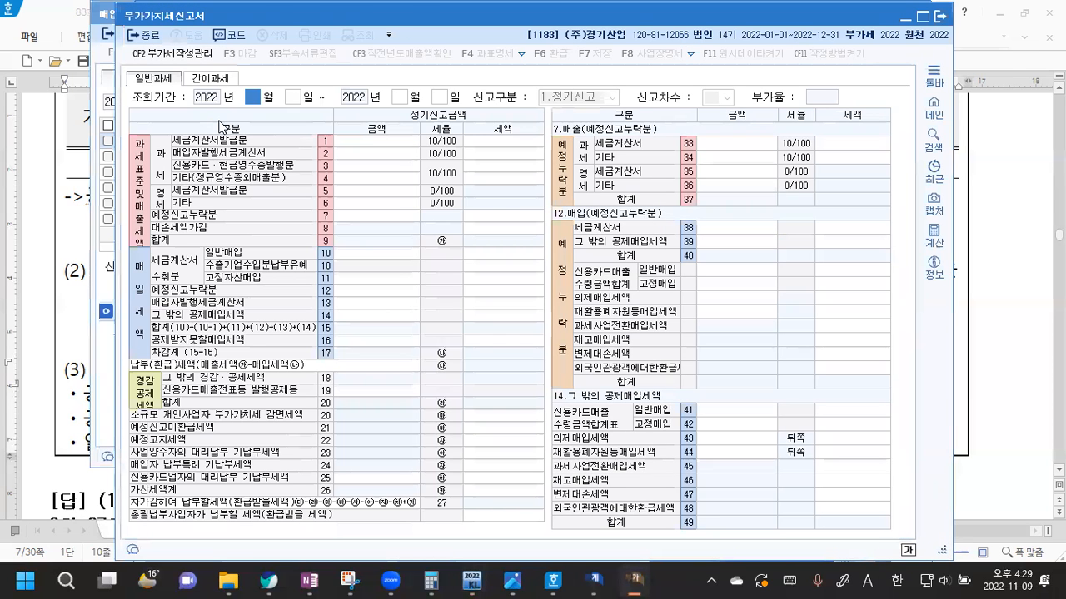
type("4")
key("Return")
type("1")
key("Return")
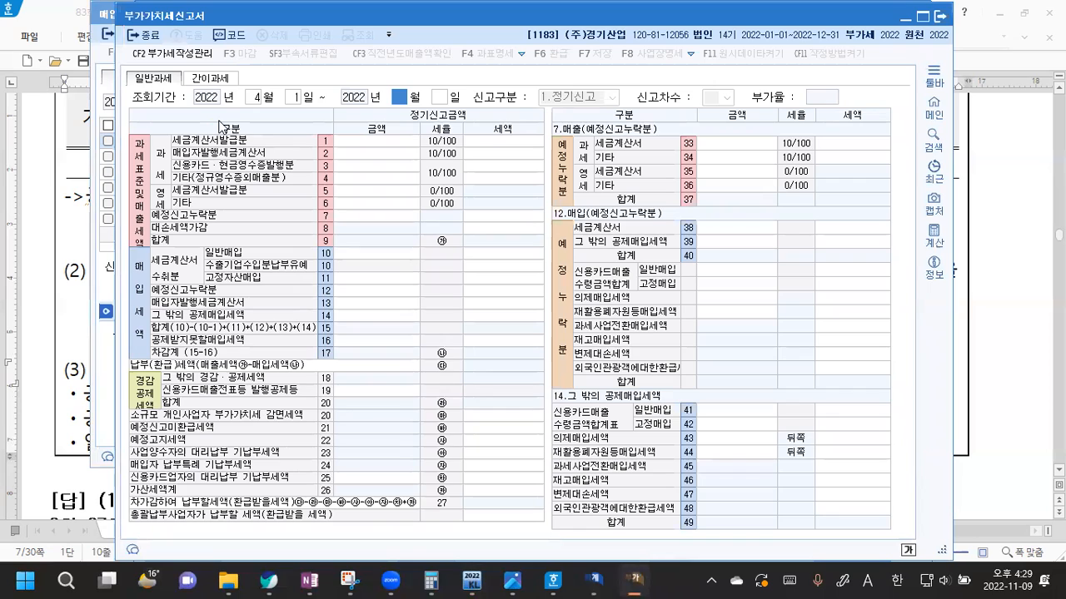
type("6")
key("Return")
type("30")
key("Return")
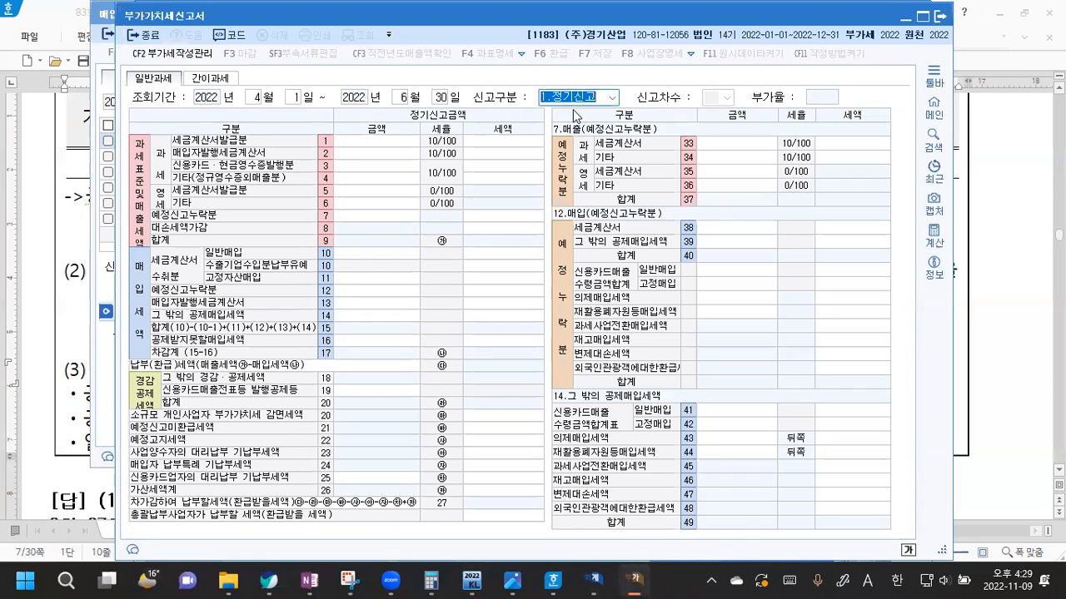
- Load the return as 2.수정신고 with 신고차수 1, declining the saved data, and check the amended 기타 amounts in rows 4 and 6
left_click(612, 98)
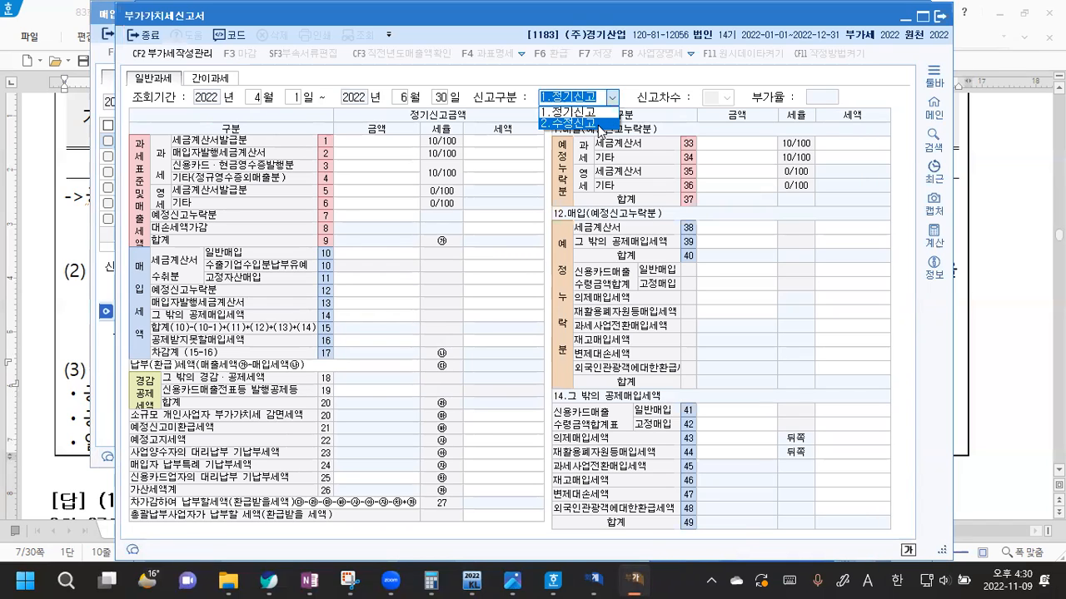
left_click(599, 125)
left_click(727, 99)
left_click(725, 117)
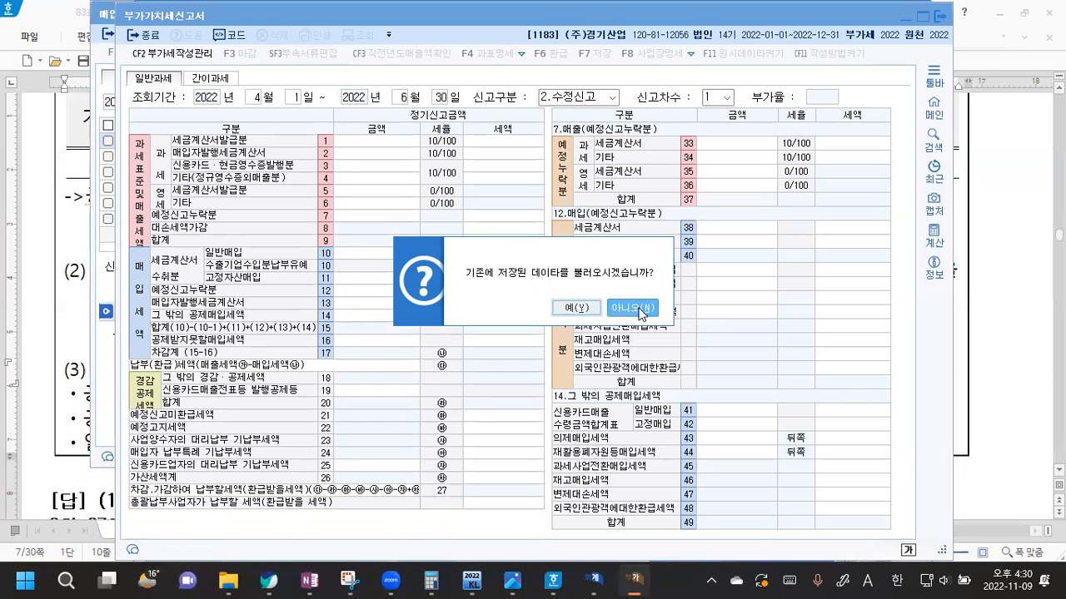
left_click(640, 310)
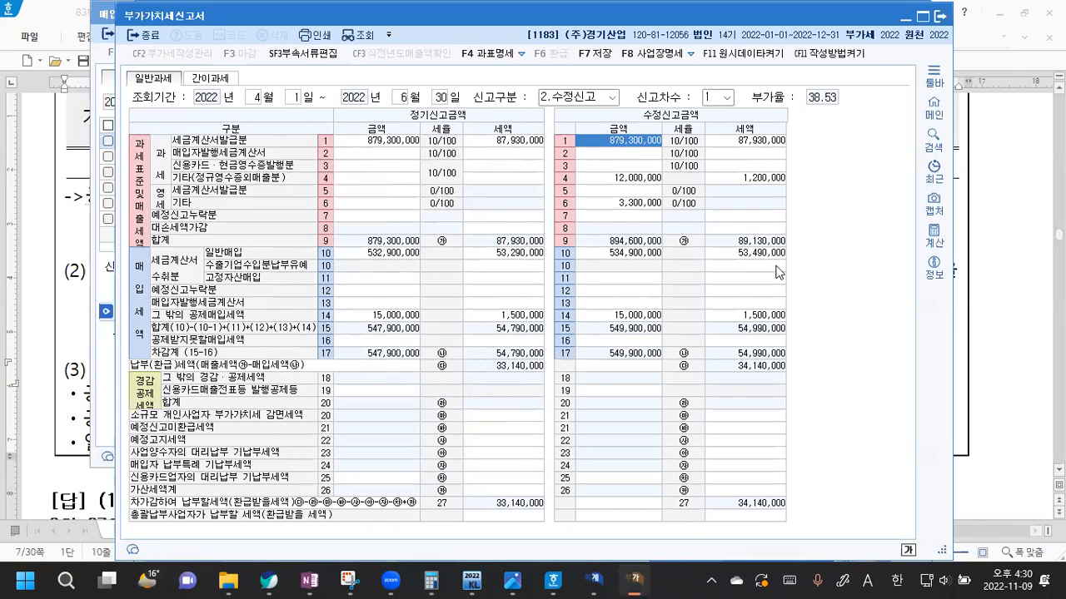
left_click(625, 179)
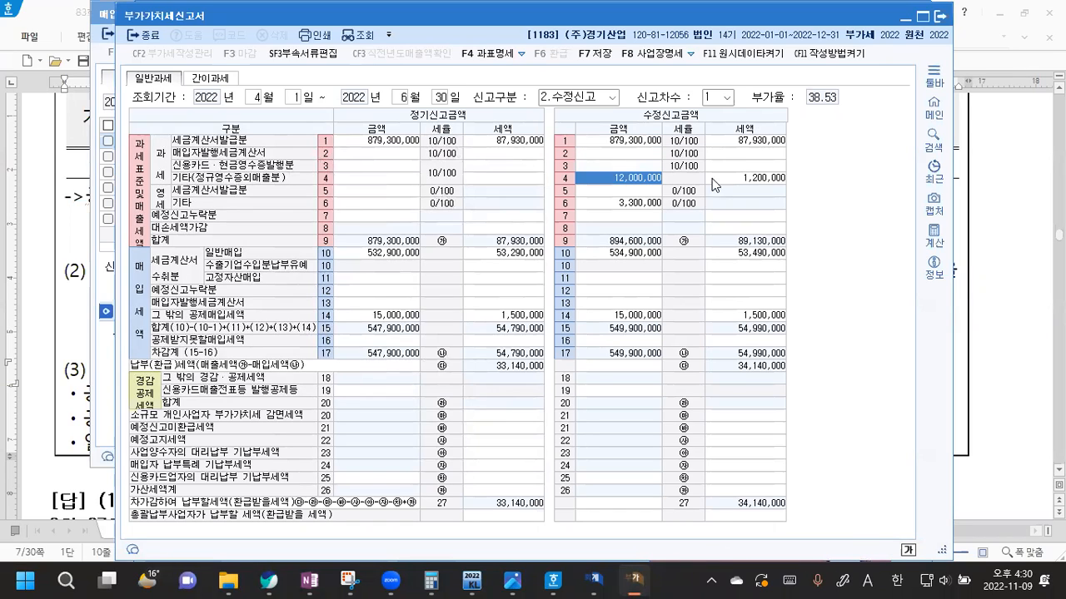
left_click(642, 208)
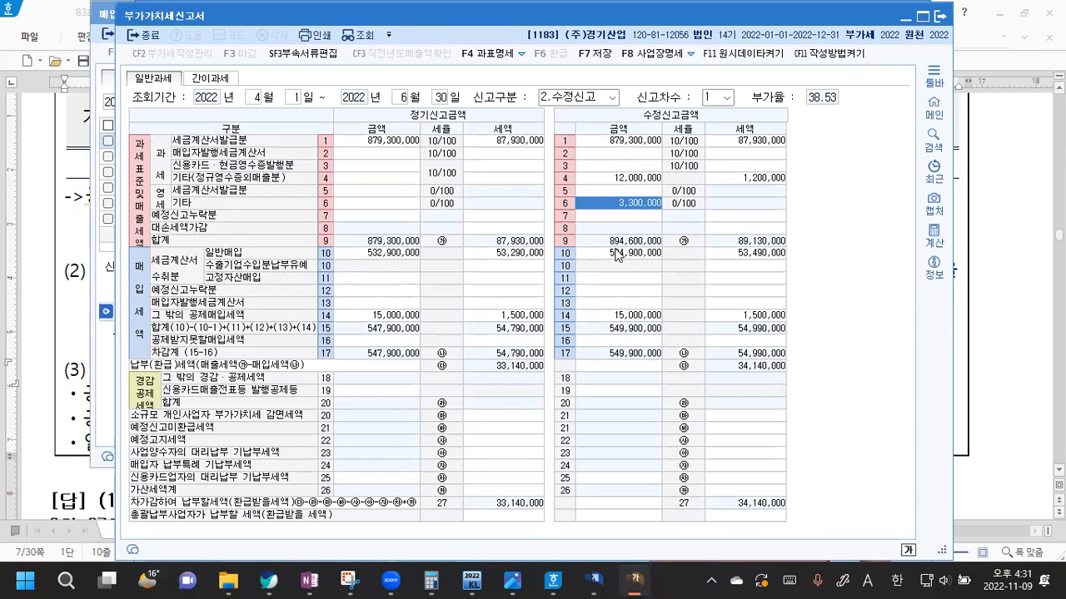
- Switch to the Hangul answer document and clear everything after "미납세액:" in the 가산세명세서 explanation, through item 4
left_click(1003, 253)
scroll(418, 277, "down", 2)
scroll(418, 275, "down", 10)
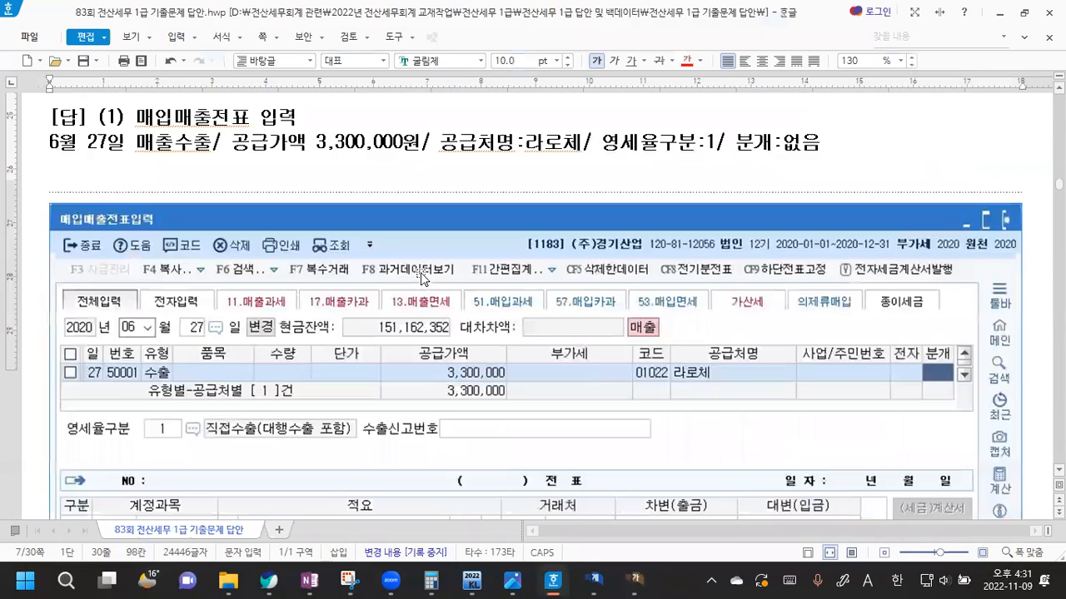
scroll(422, 283, "down", 10)
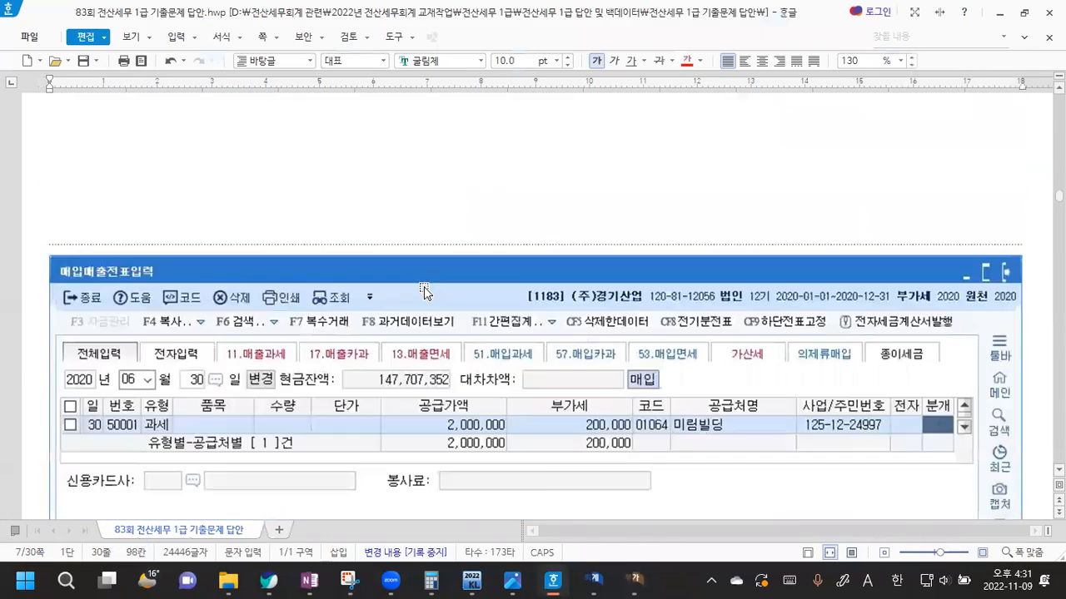
scroll(427, 296, "down", 8)
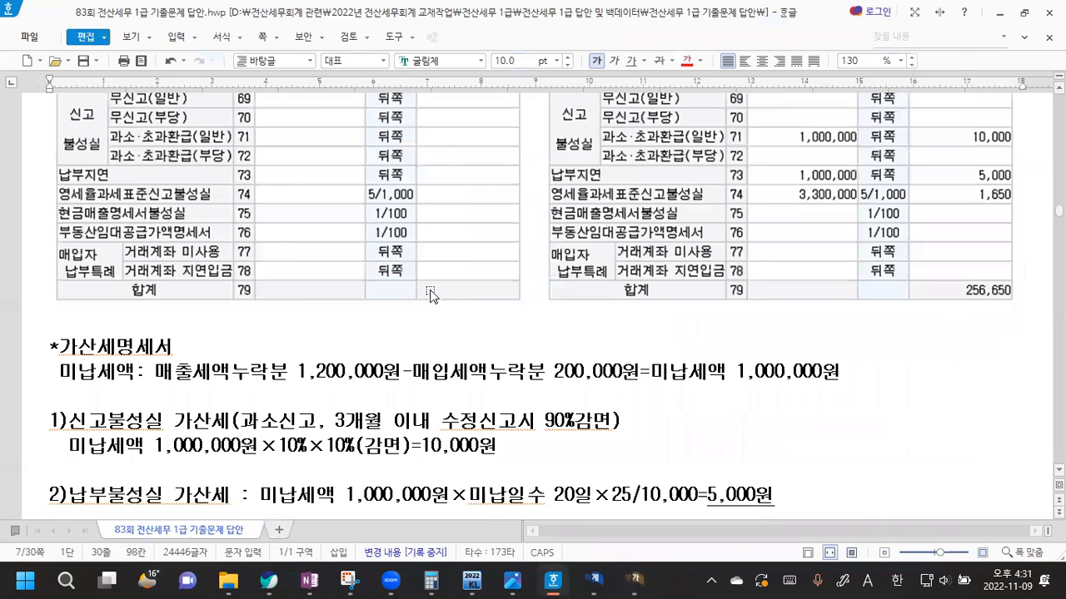
left_click_drag(151, 200, 786, 462)
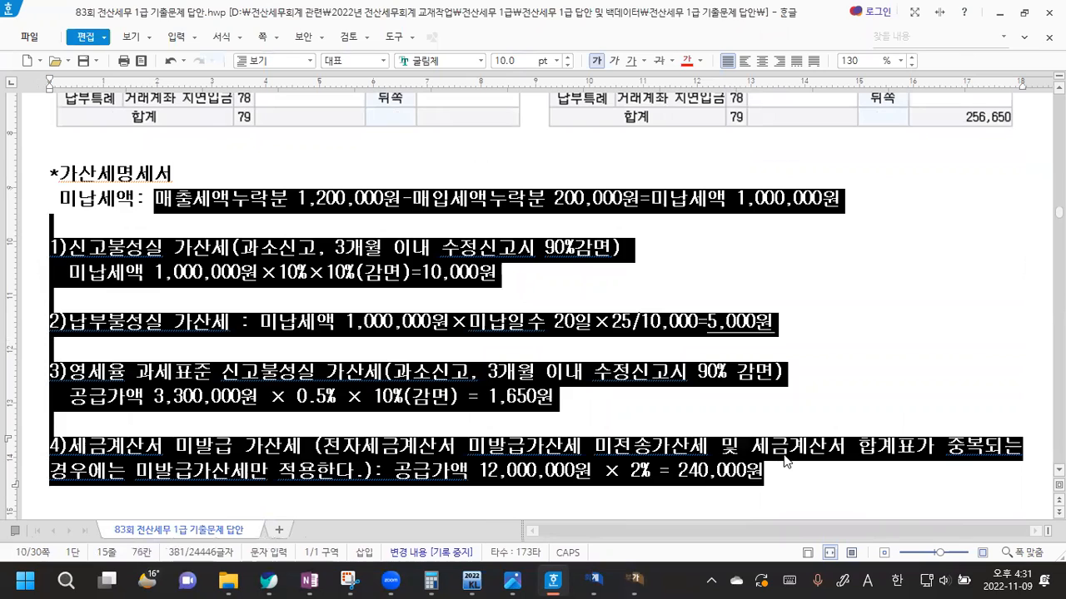
type("ALSK")
key("BackSpace")
key("BackSpace")
key("BackSpace")
key("BackSpace")
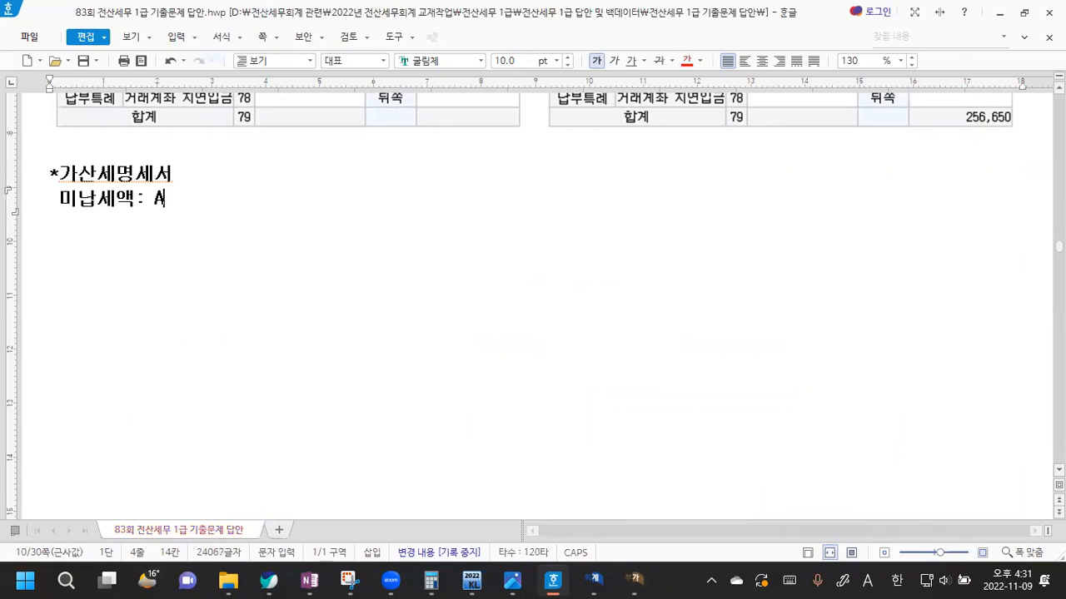
- Write the formula "매출세액누락분 1,200,000원-매입세액누락분 200,000원=미납세액 1,000,000원" after "미납세액:"
type("매출세액누리락분")
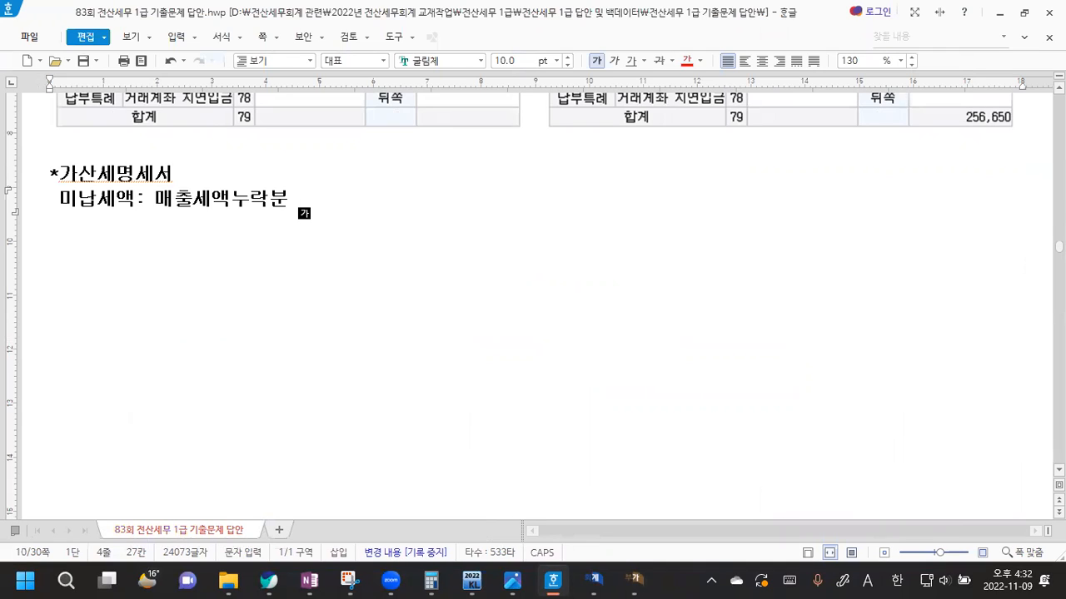
type("1,200,000원")
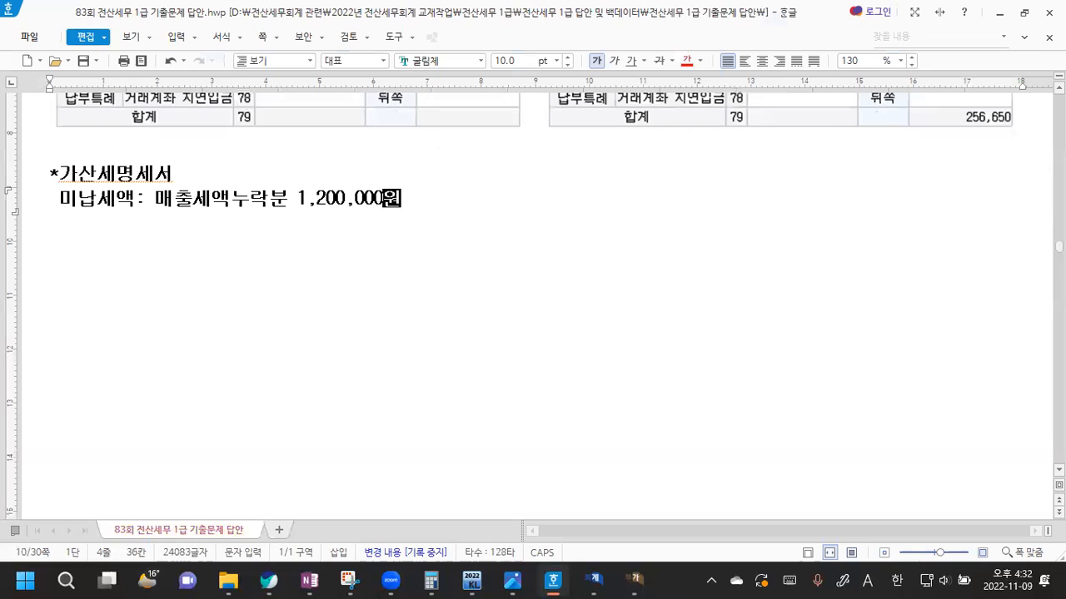
type("ㅓ")
type("매입세")
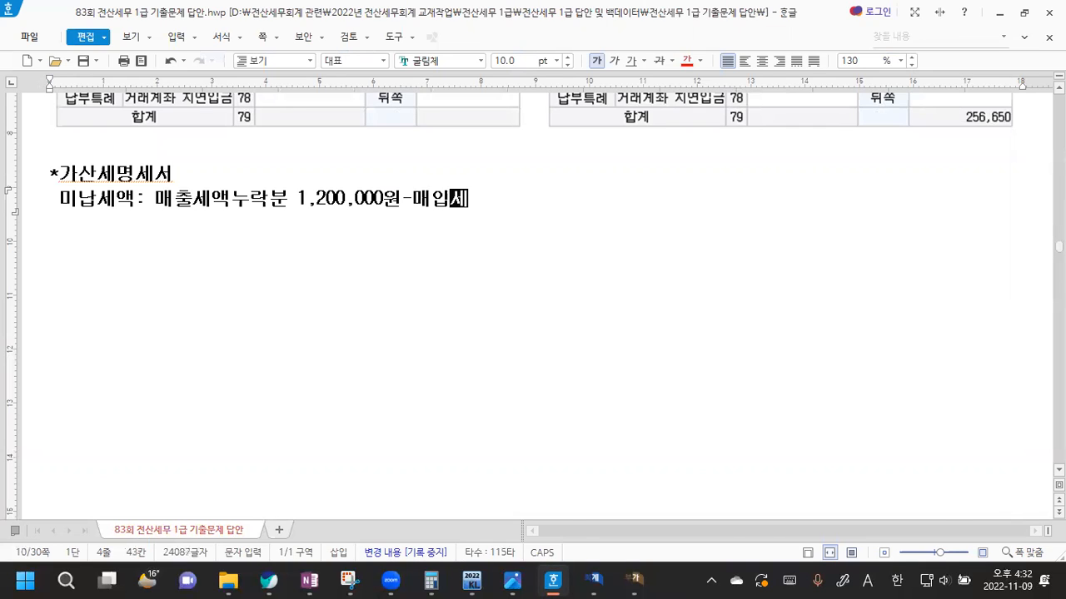
type("액누락부ㅜ")
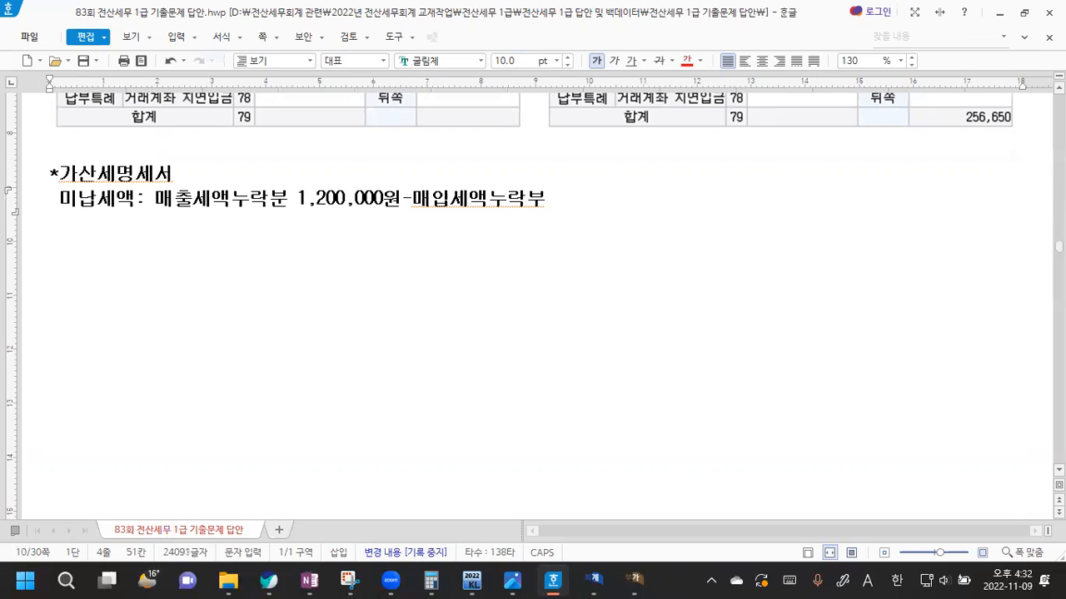
key("BackSpace")
key("BackSpace")
type("분 ")
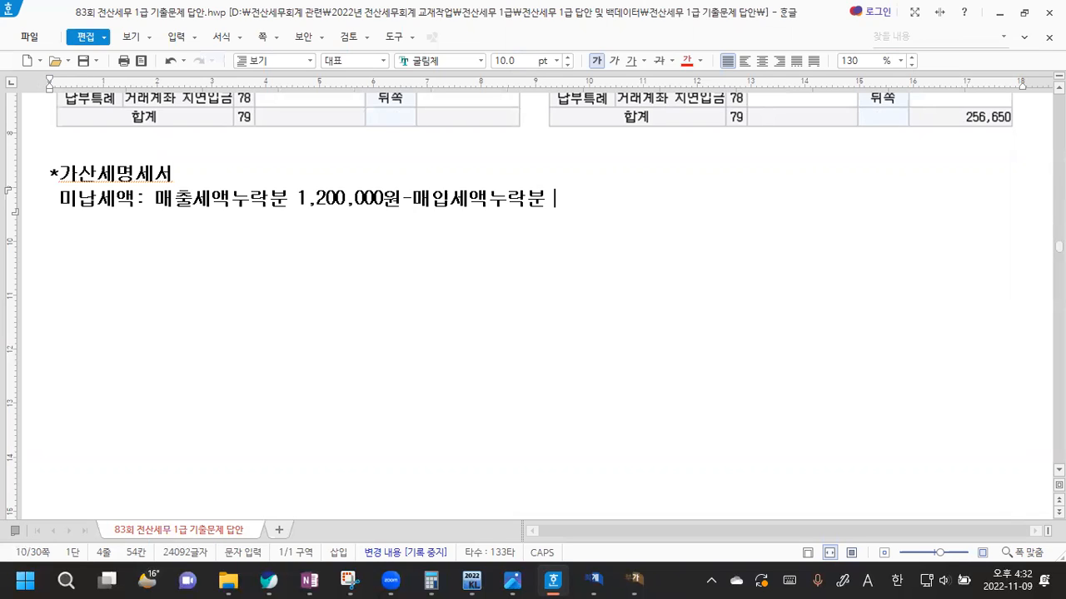
type("200,000")
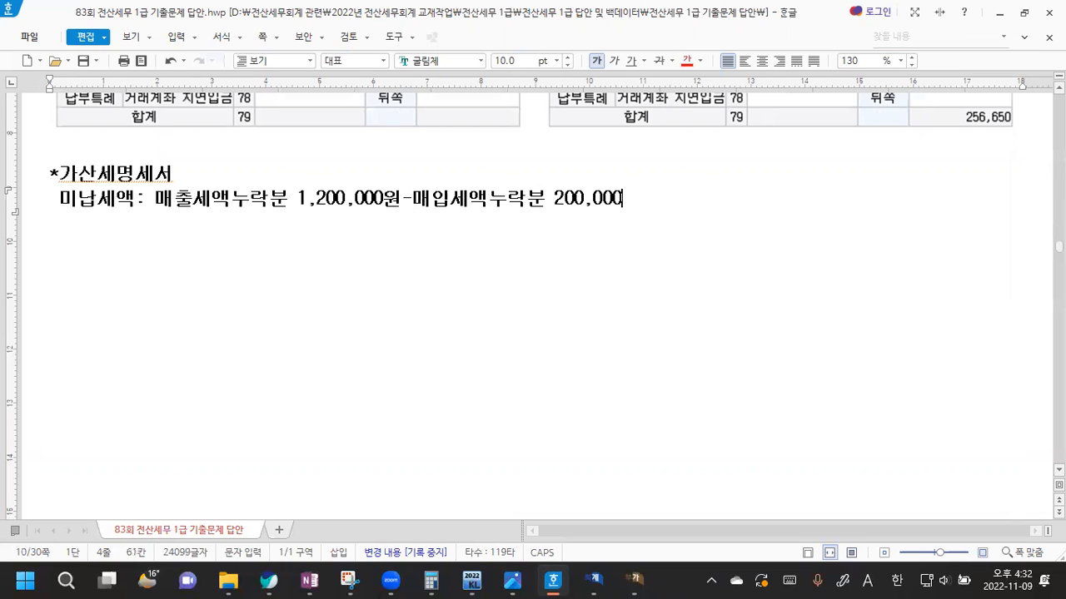
type("우원=미납세액")
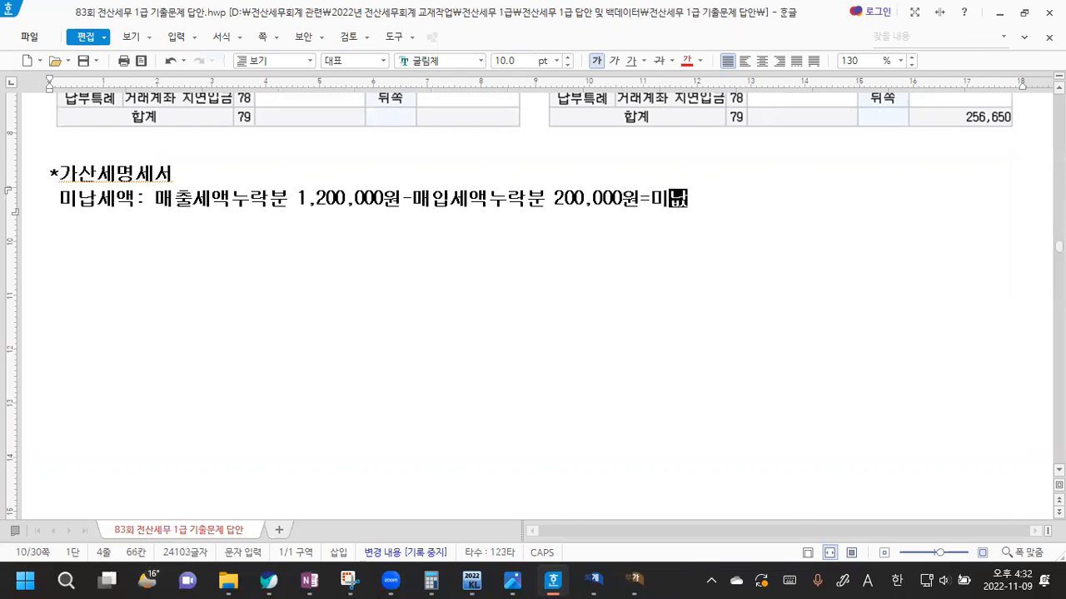
type(" 1,000")
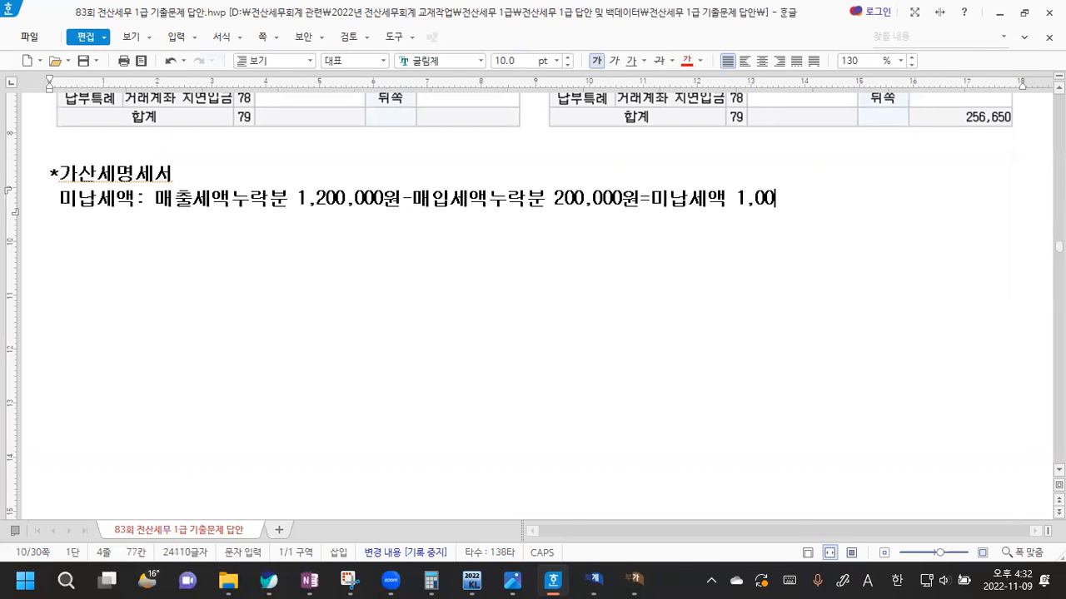
type(",000원")
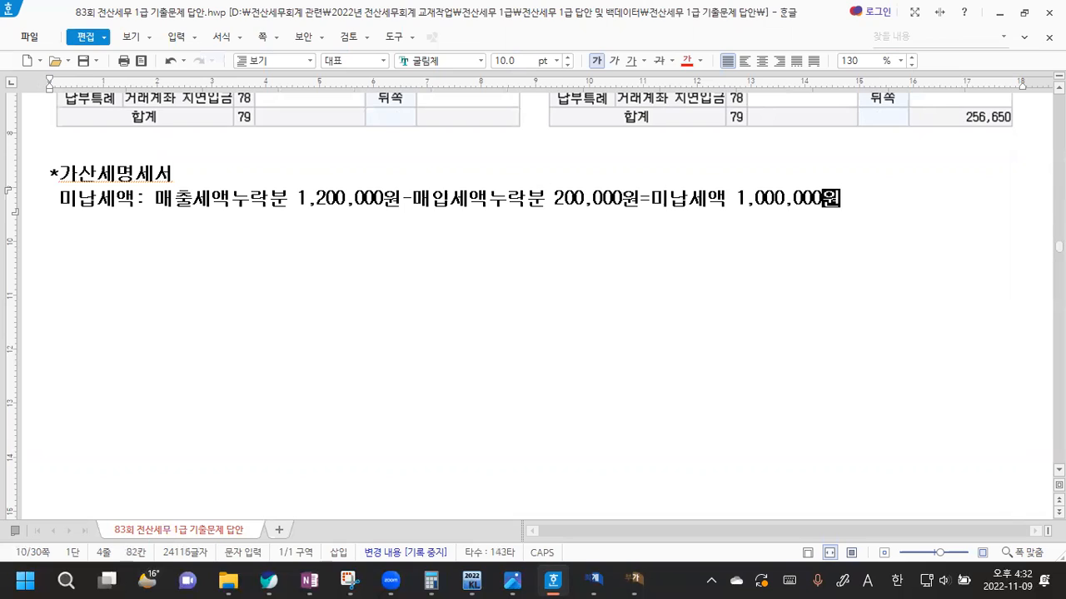
- Add the item headings "1)신고불성실가산세" and "2)납부지연가산세" below the 미납세액 line, separated by blank lines
key("Return")
key("Return")
type("1)")
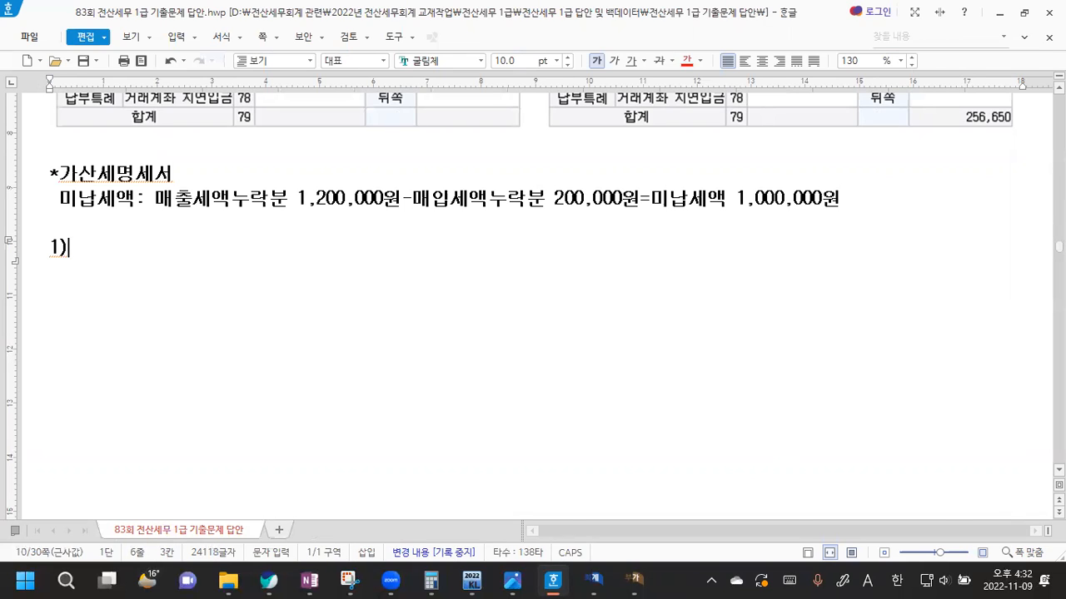
type("신")
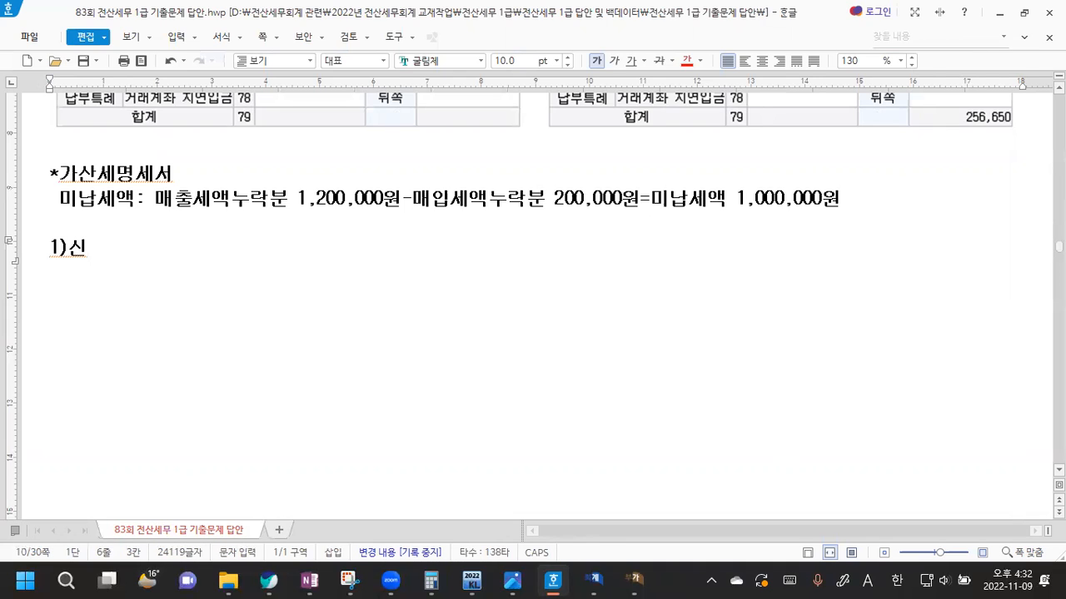
type("고불성실가산세")
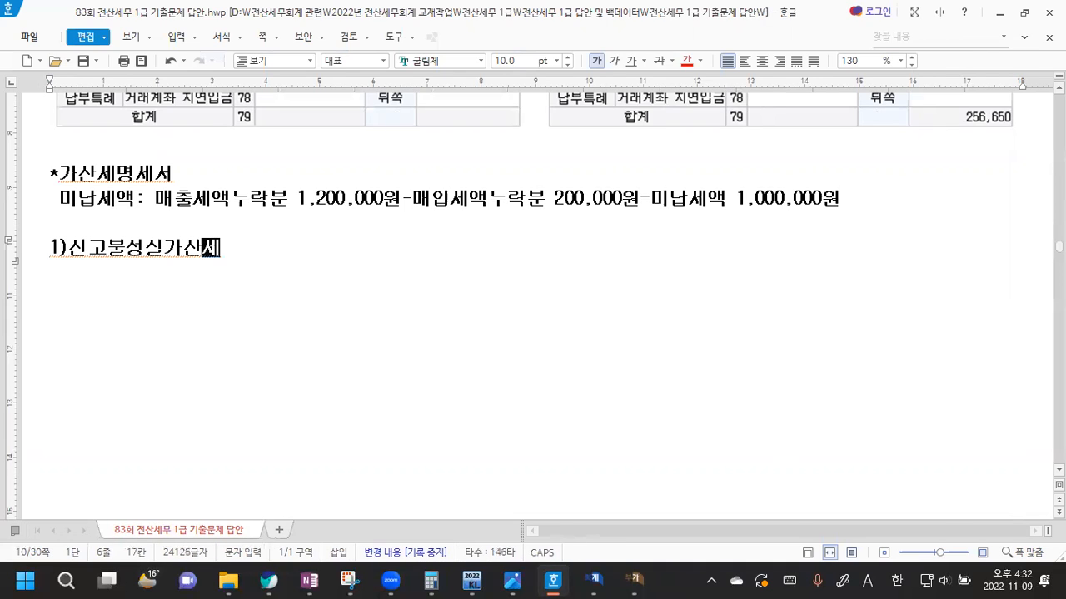
key("Return")
key("Return")
type("2")
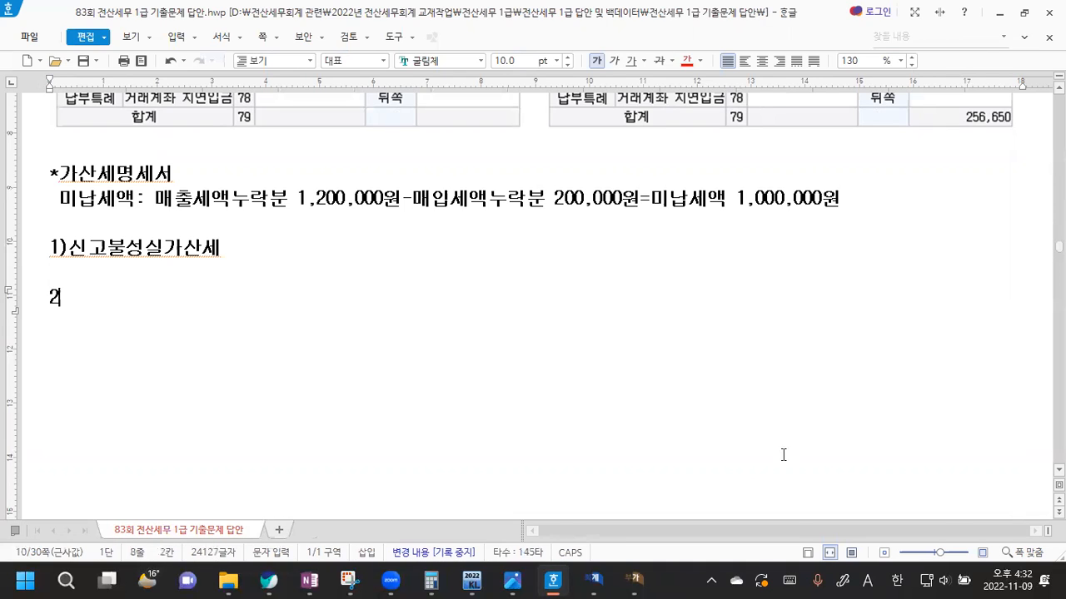
type(")납ㅂㅜ지어")
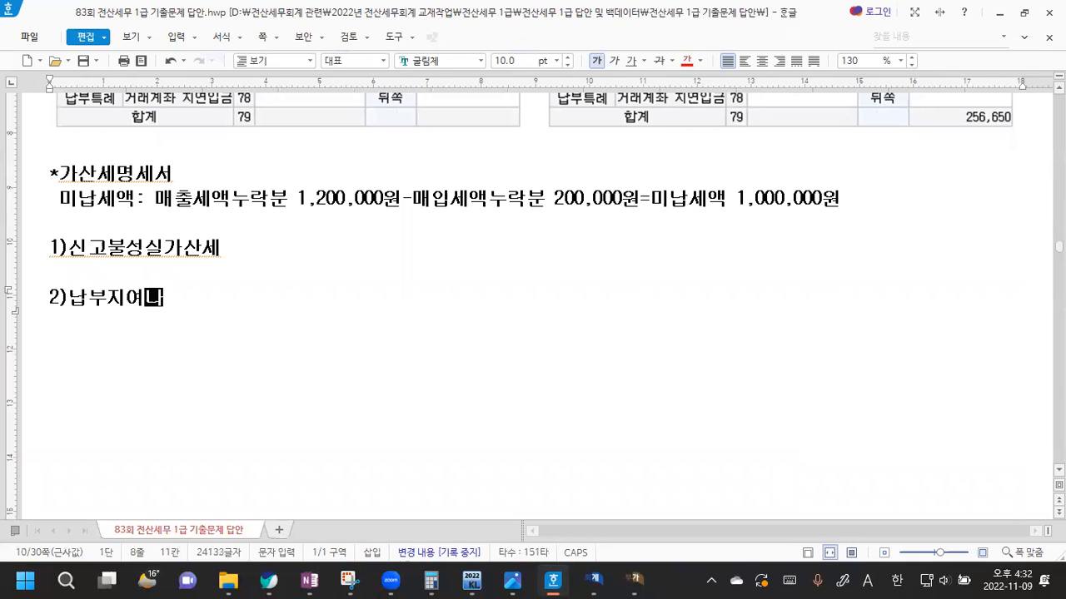
key("BackSpace")
key("BackSpace")
type("연가산세")
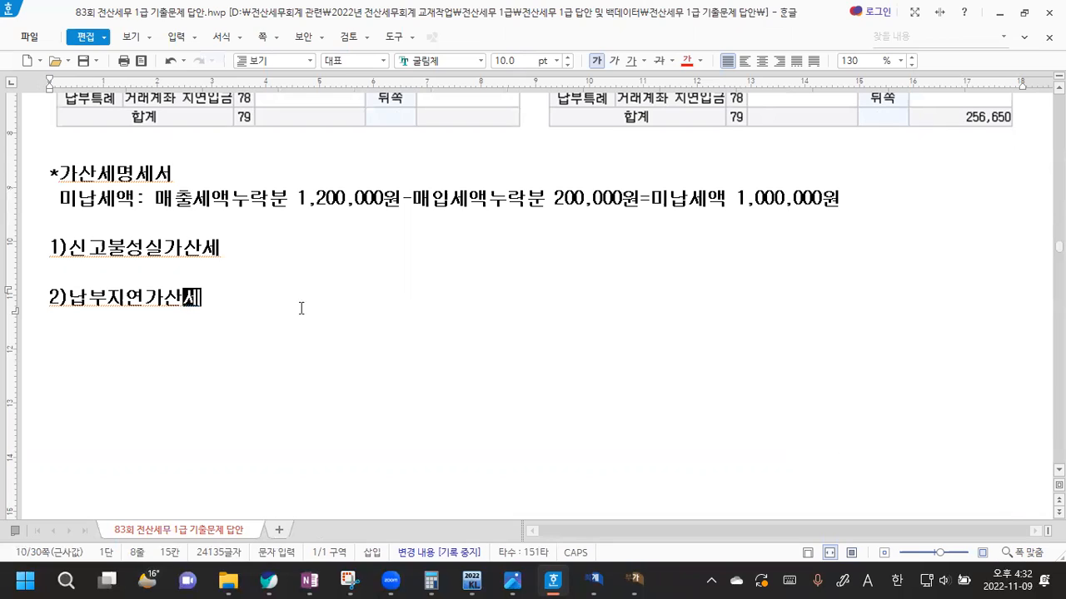
- Append "(과소신고" to the "1)신고불성실가산세" heading
left_click(247, 255)
type("(")
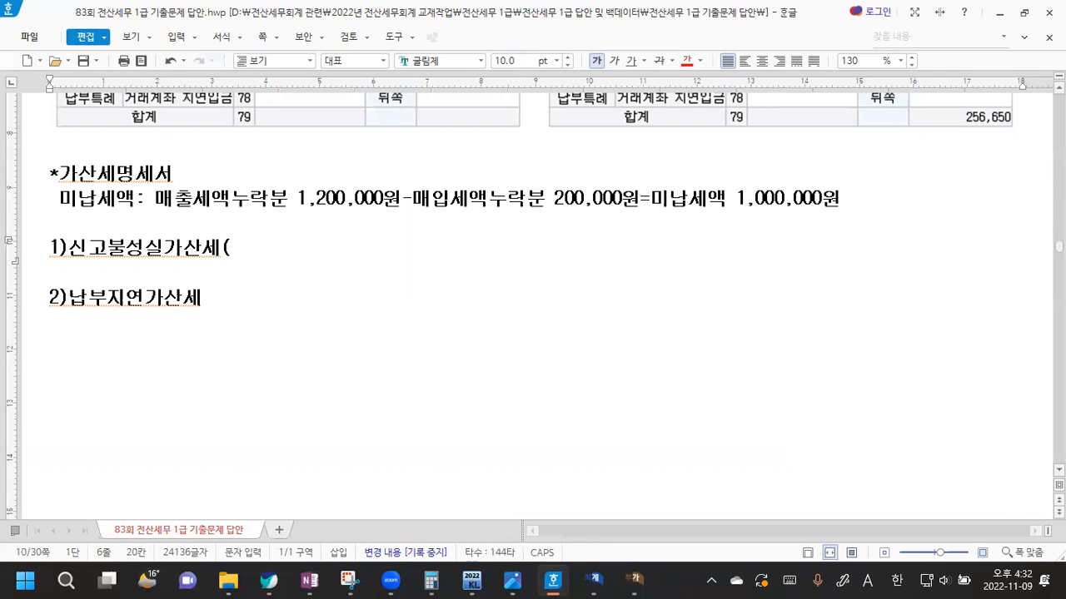
type("가=G=ㅓ")
key("BackSpace")
key("BackSpace")
key("BackSpace")
key("BackSpace")
key("BackSpace")
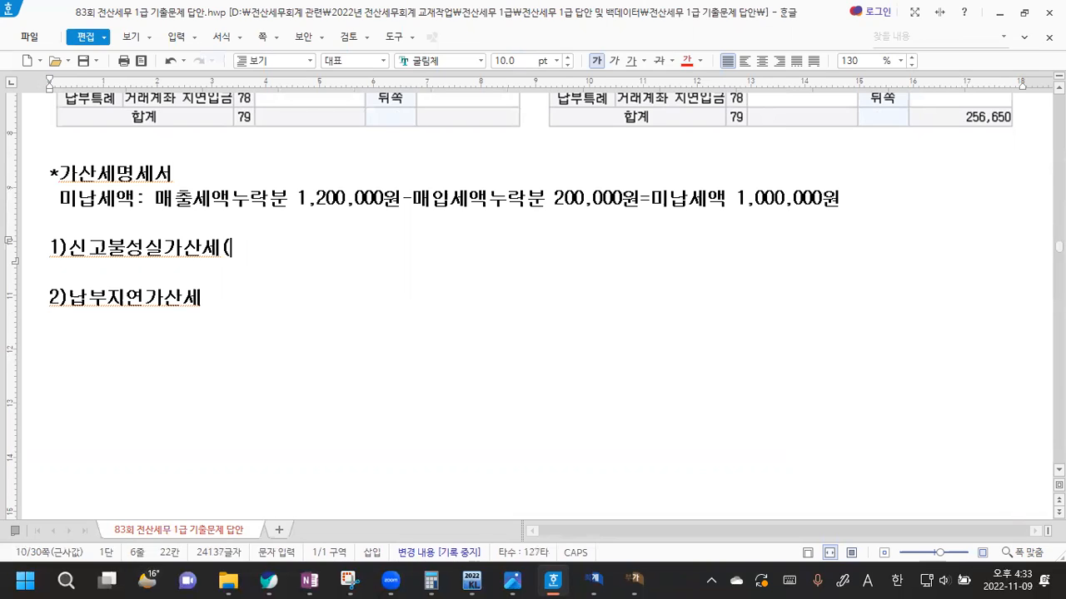
type("RHKT")
key("BackSpace")
key("BackSpace")
key("BackSpace")
key("BackSpace")
key("Hangul")
type("ㄱㅘ소현고")
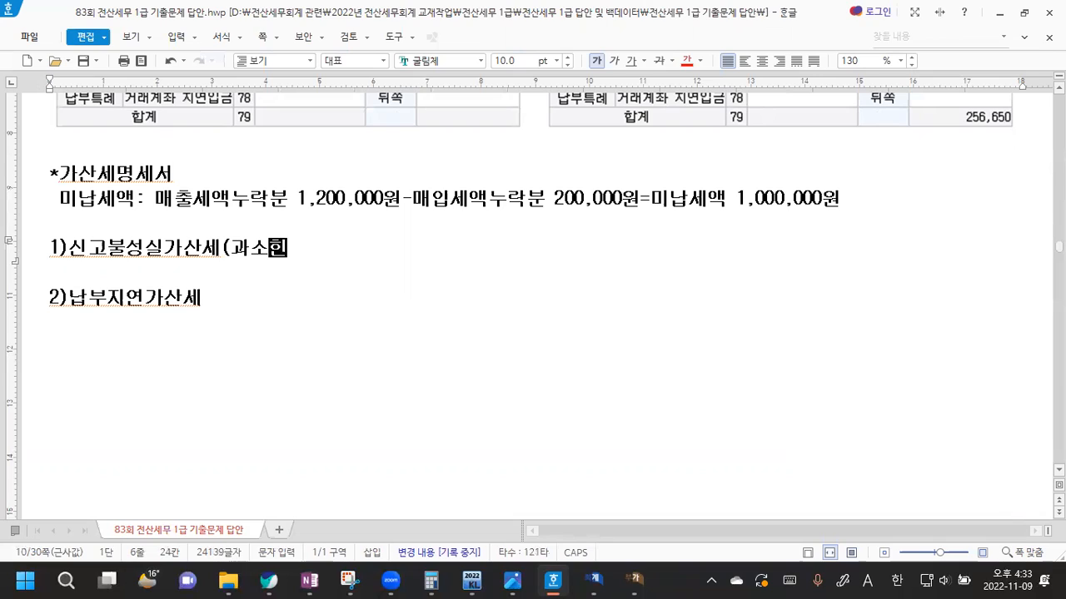
key("BackSpace")
key("BackSpace")
key("BackSpace")
type("신고")
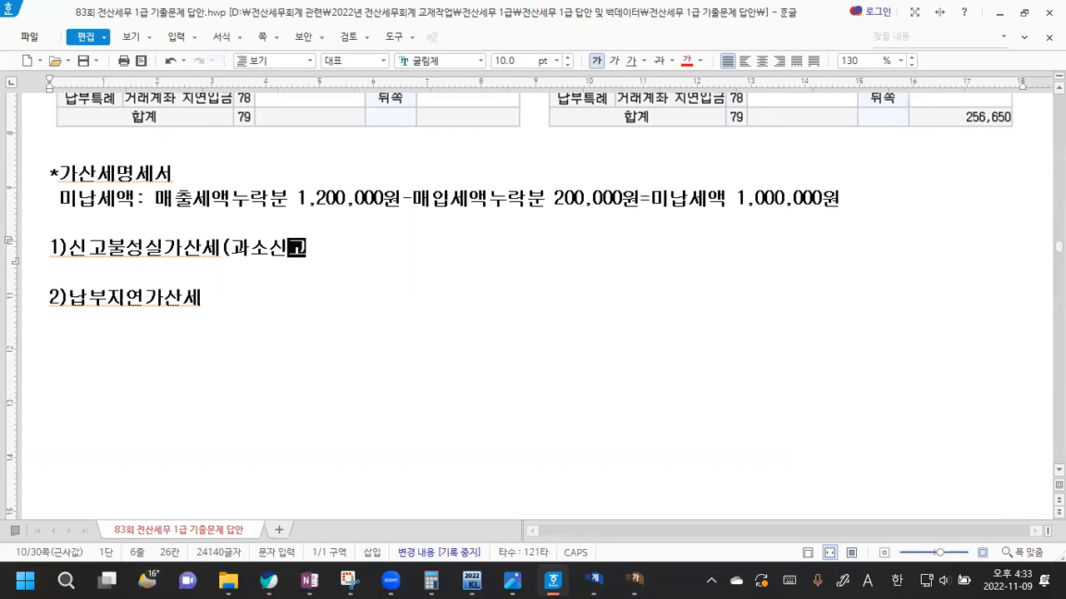
- Complete the parenthetical after 과소신고 with "->1개월 이내 수정신고시 90% 감면)"
type("ㅓ>")
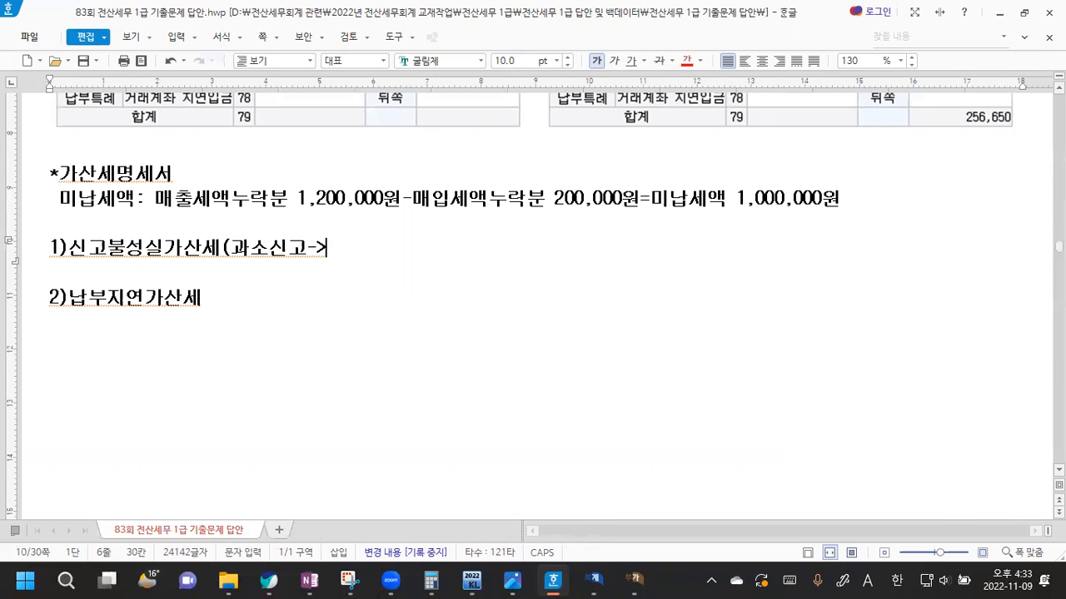
key("Hangul")
type("1개월 이내 수정신고시 ")
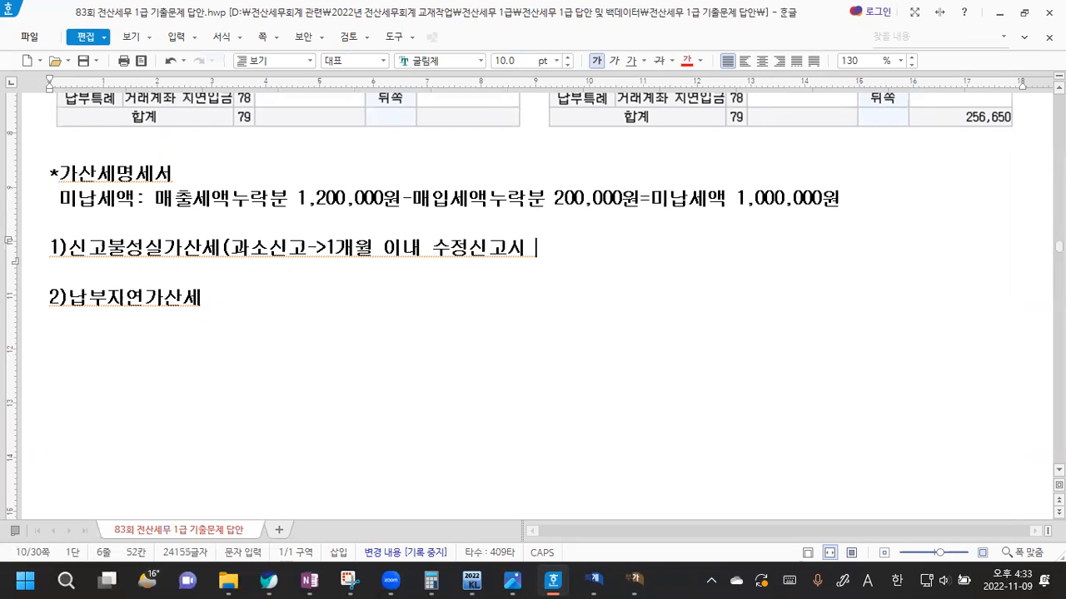
type("90%")
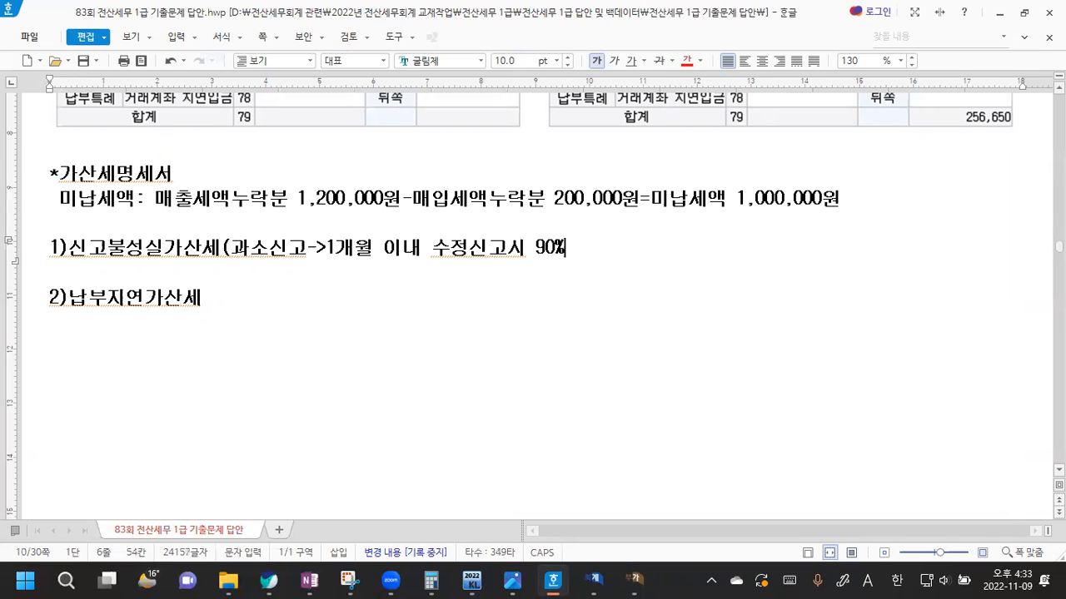
type(" 가감면)")
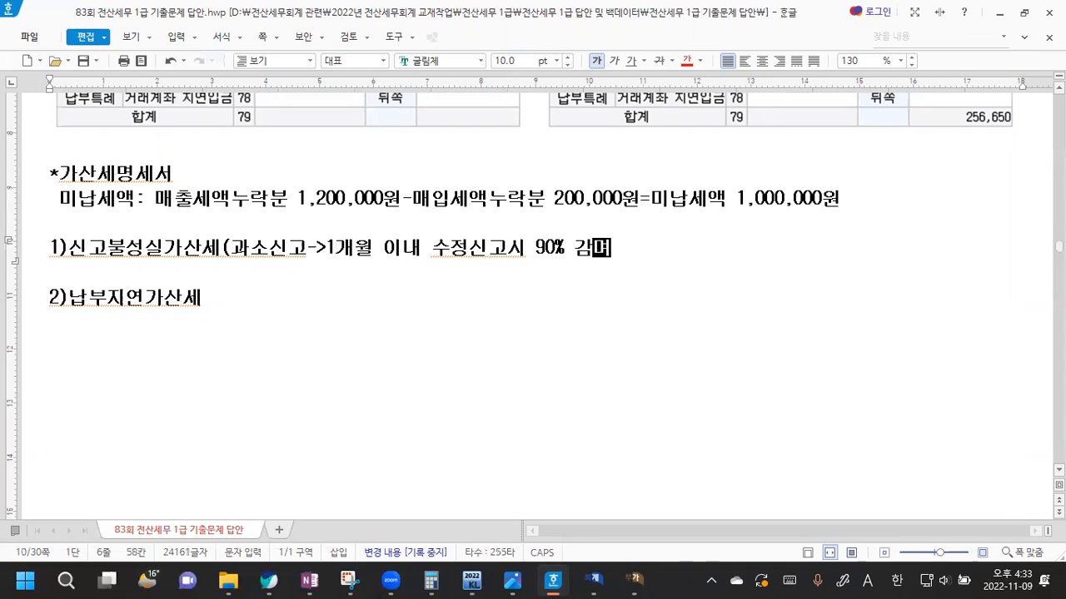
- Start the calculation under item 1 with "미납세액 1,000,000원×10%×10%", using the × symbol from the character map
key("Return")
type("미납셍")
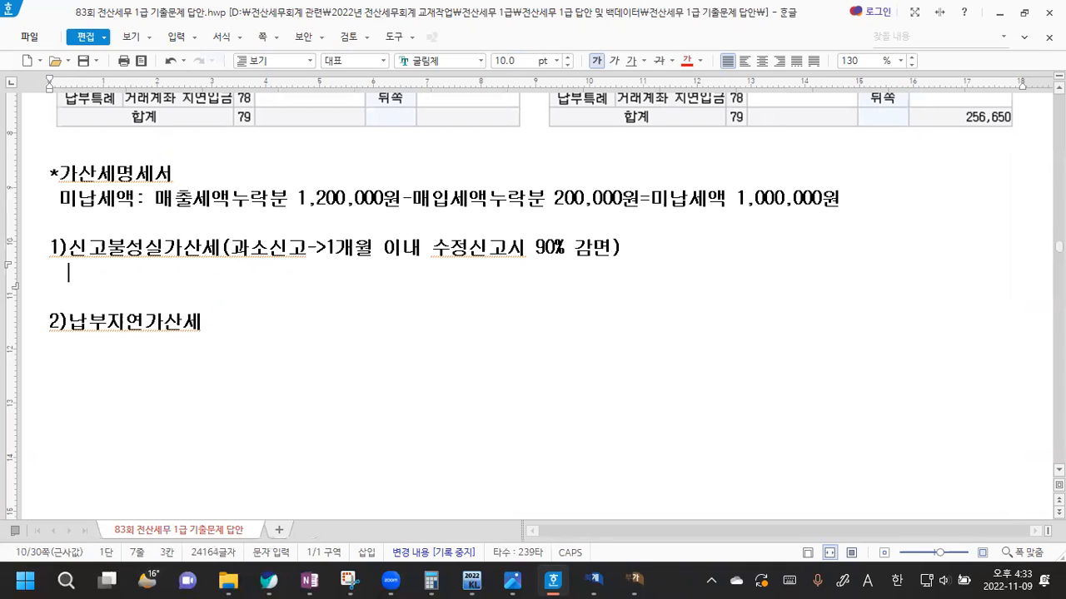
type("액 ")
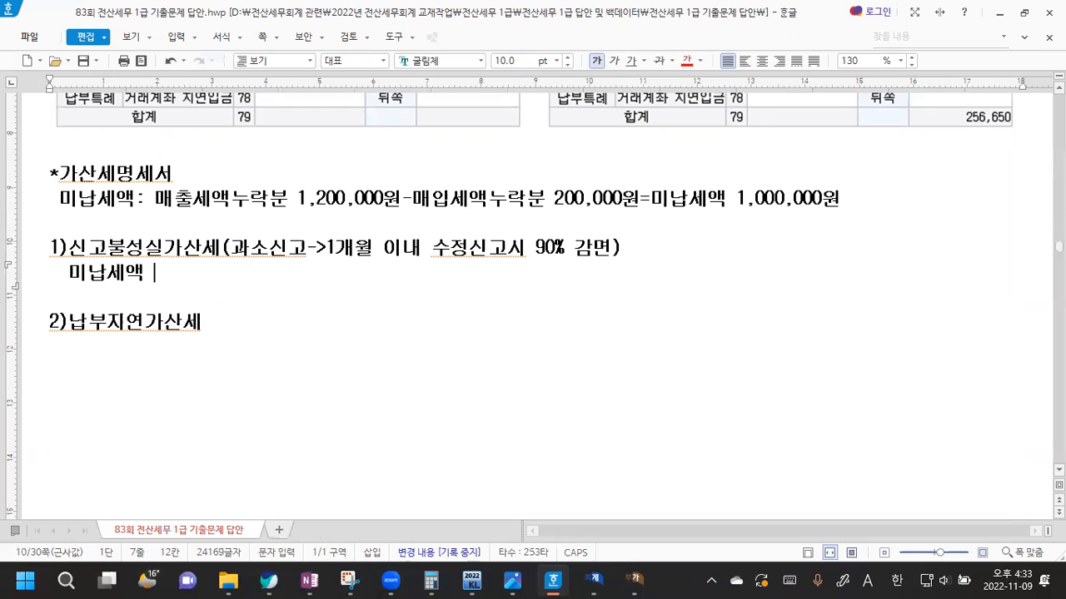
type("1,000,00")
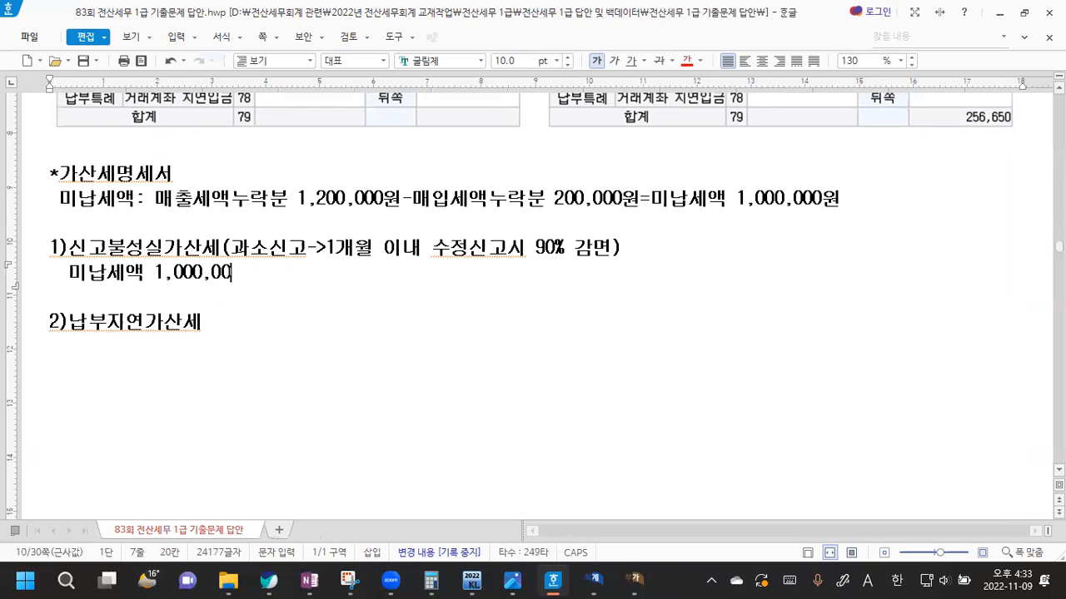
type("0ㅇ원")
key("ctrl+F10")
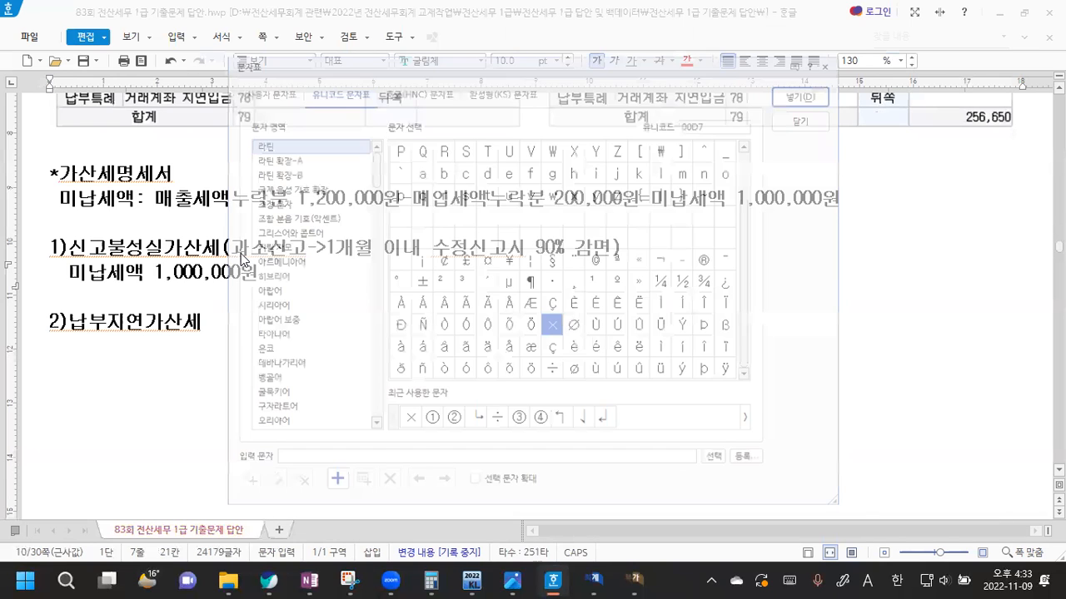
key("Return")
type("1")
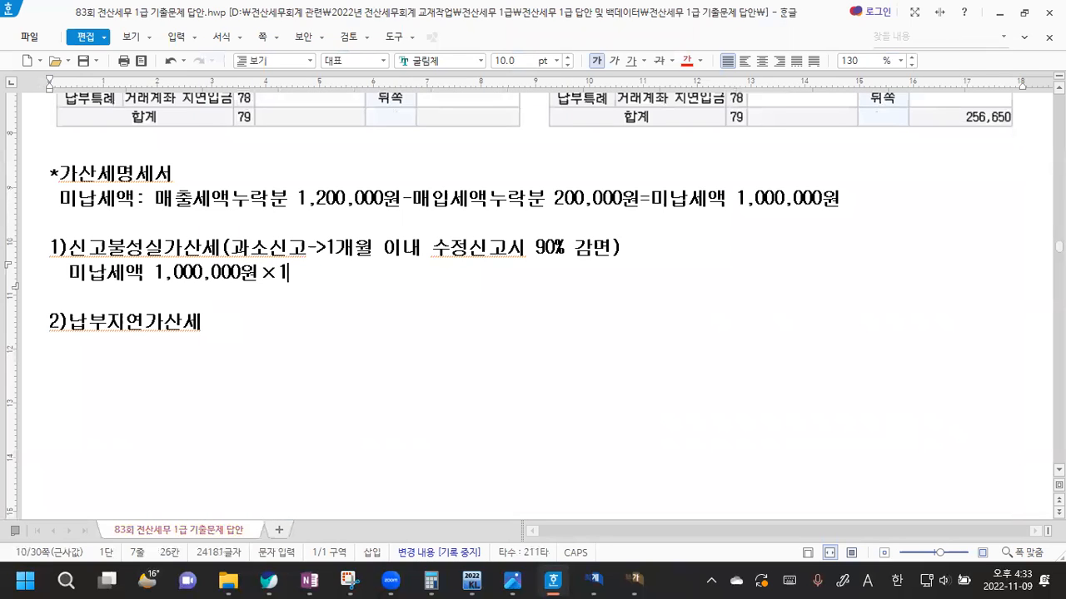
type("0%")
key("ctrl+F10")
key("Return")
type("10%")
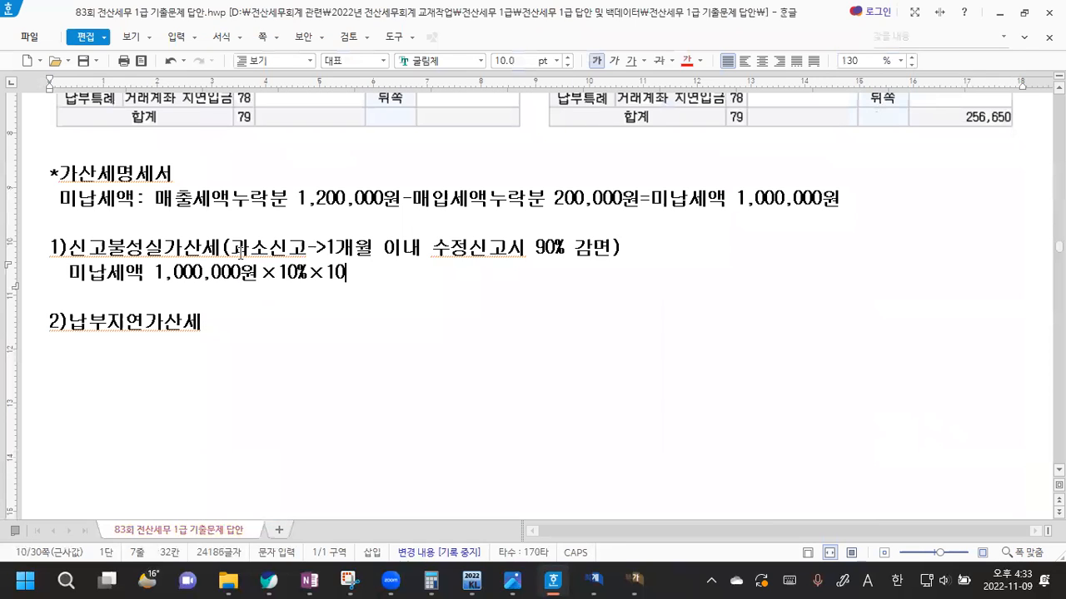
- Finish the item 1 calculation with the note "(90% 감면 후)" and the result "=10,000원"
type("(90%")
type(" 감면 후")
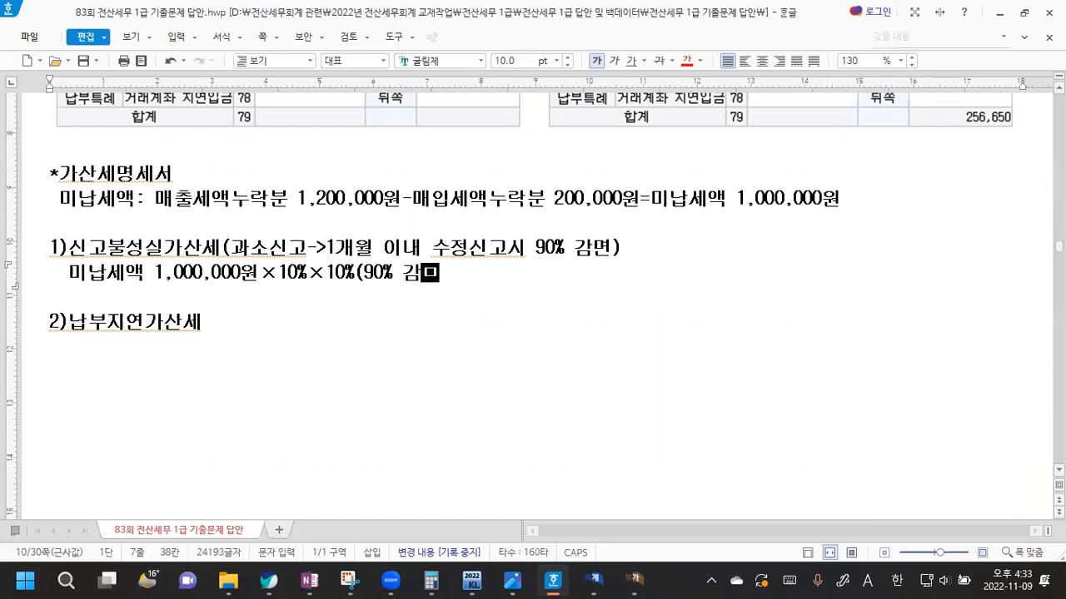
type(")+")
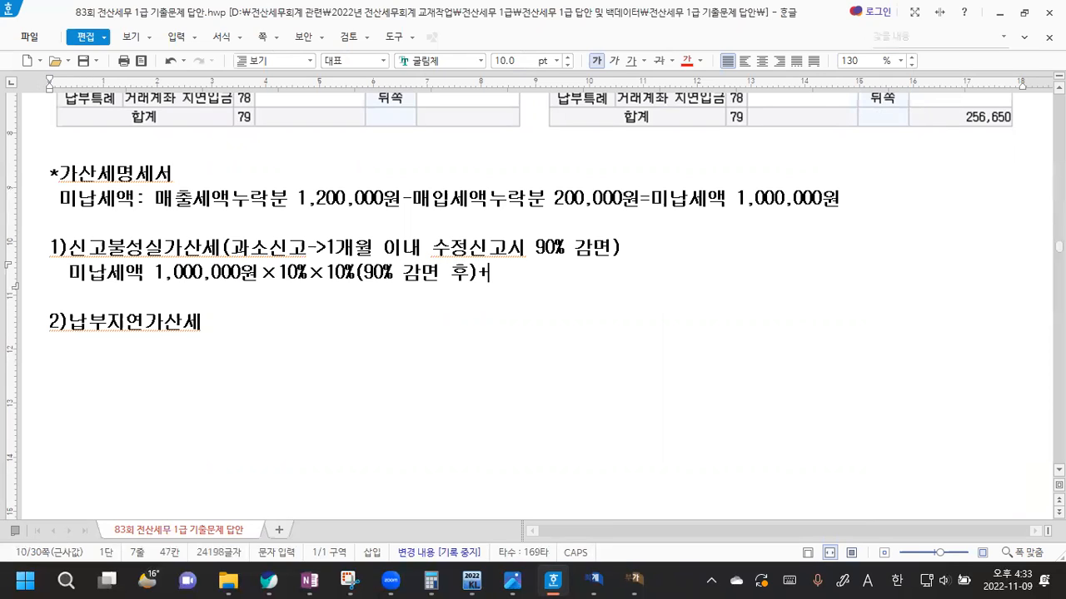
key("BackSpace")
type("=")
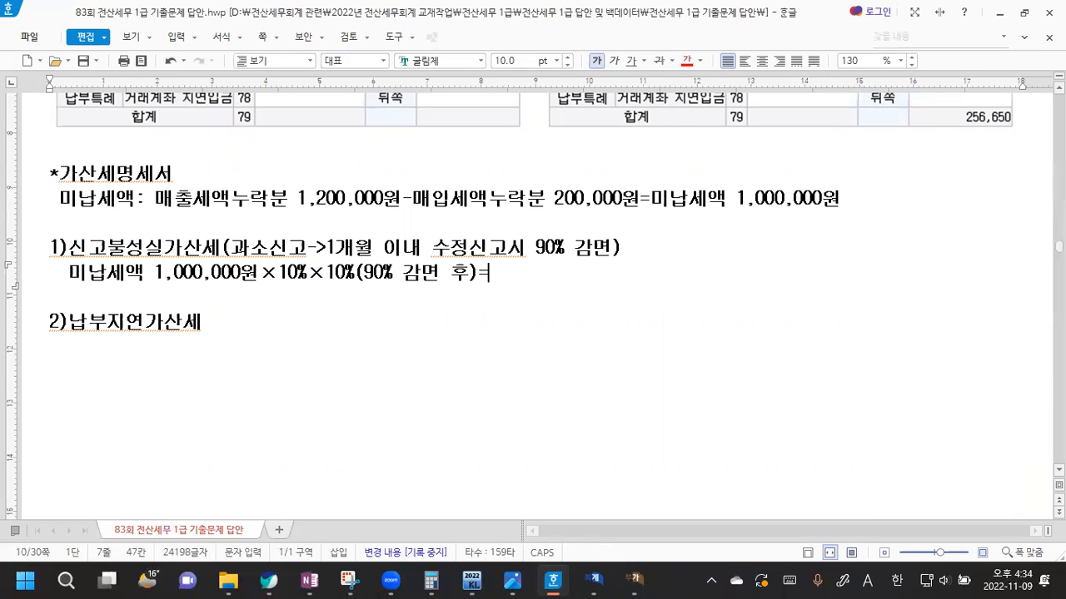
type("10,000우")
type("ㅓㄴ")
- Extend the "2)납부지연가산세" heading with ": 미납세액 1,000,000원×미납일수"
key("Down")
key("Down")
type(": ")
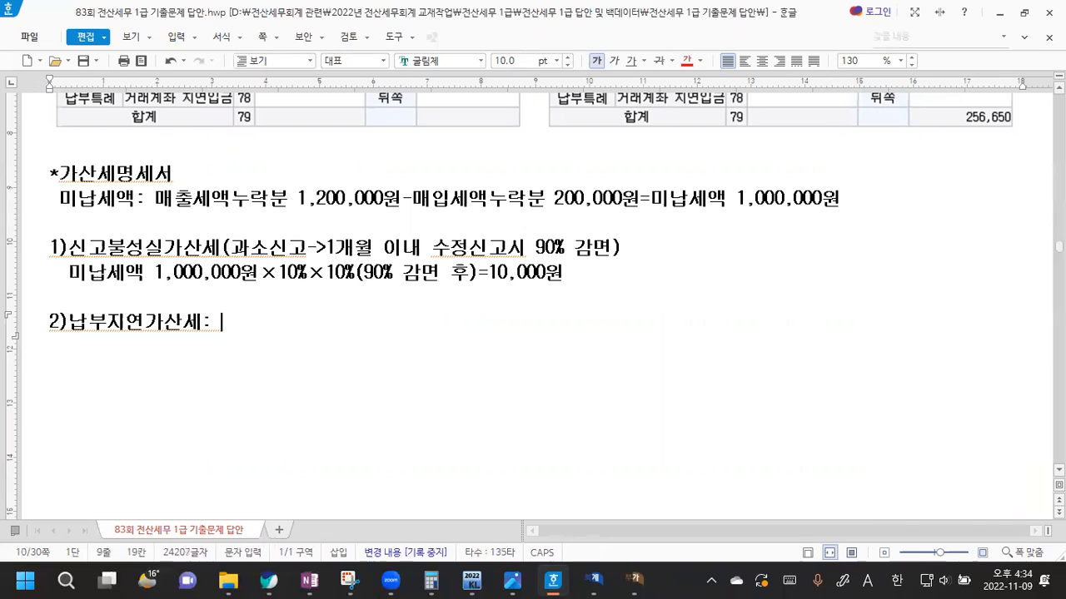
type("미납세액 ")
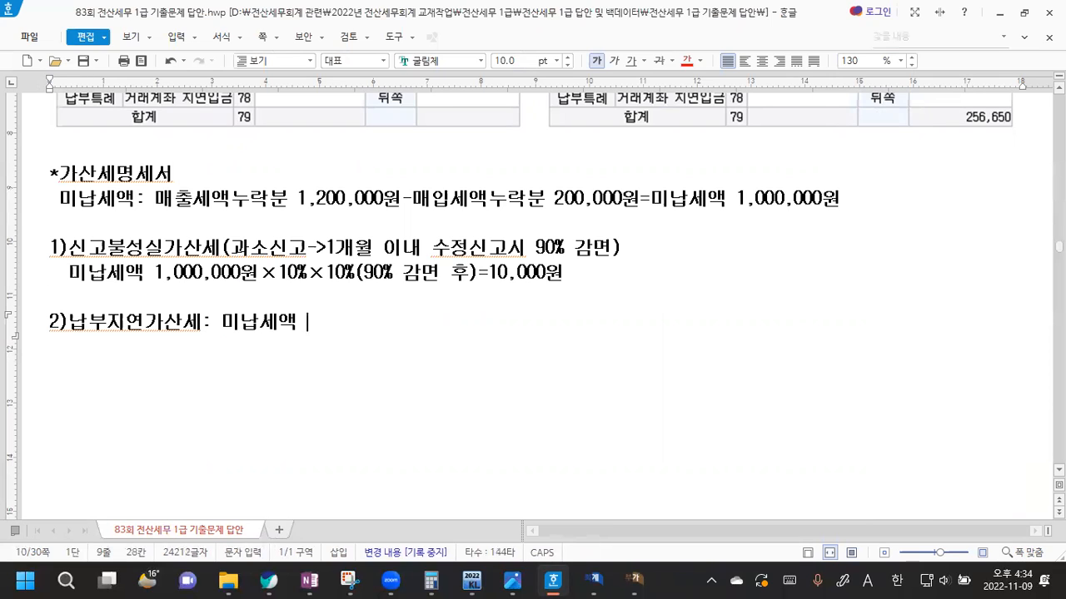
type("1,000,000")
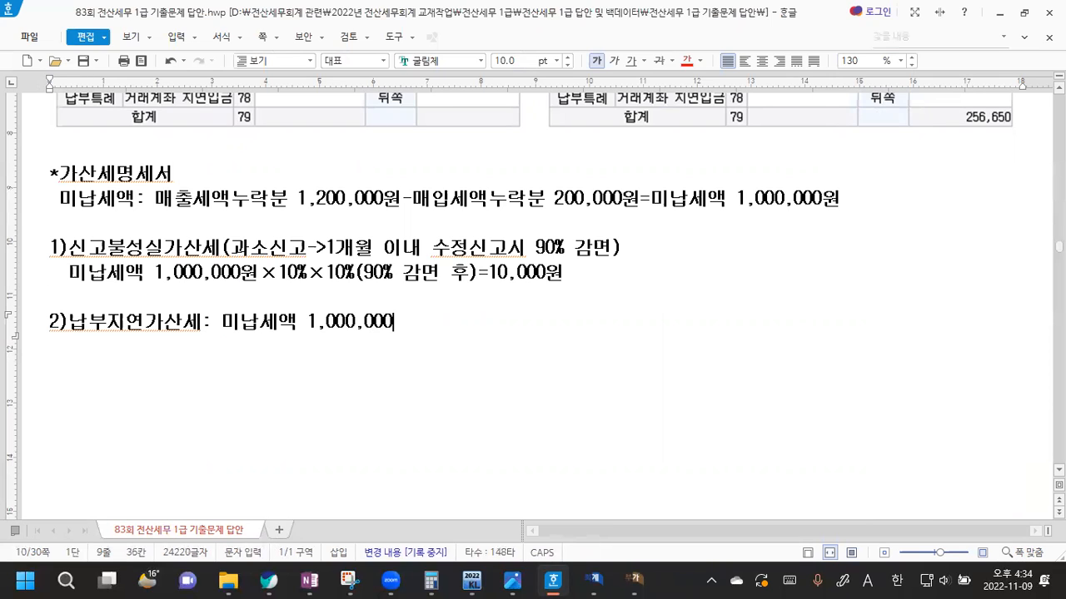
type("ㅇ원")
key("ctrl+F10")
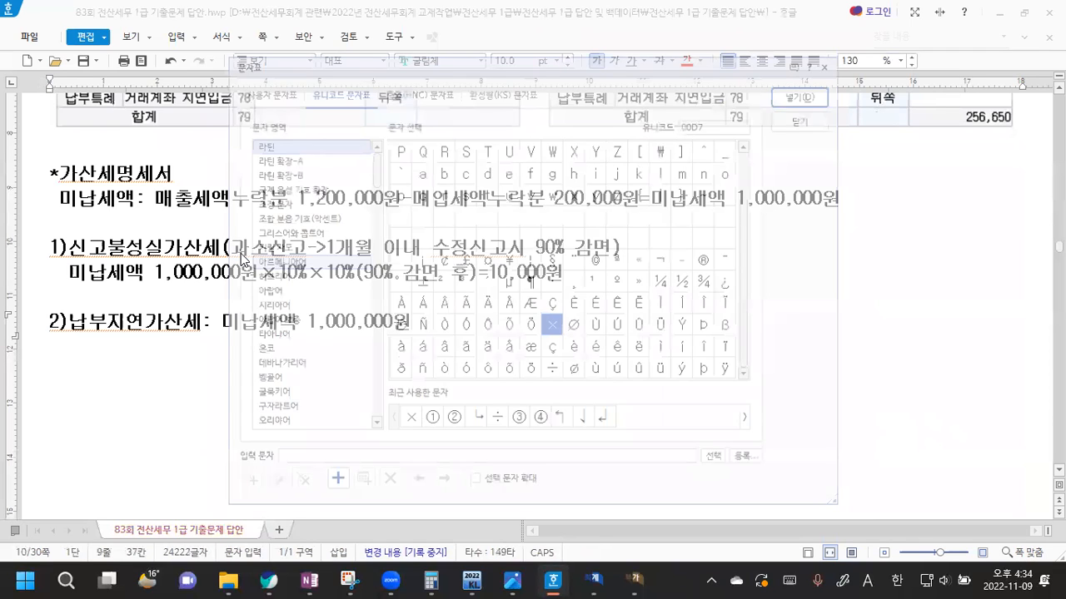
key("Return")
type("미납일수")
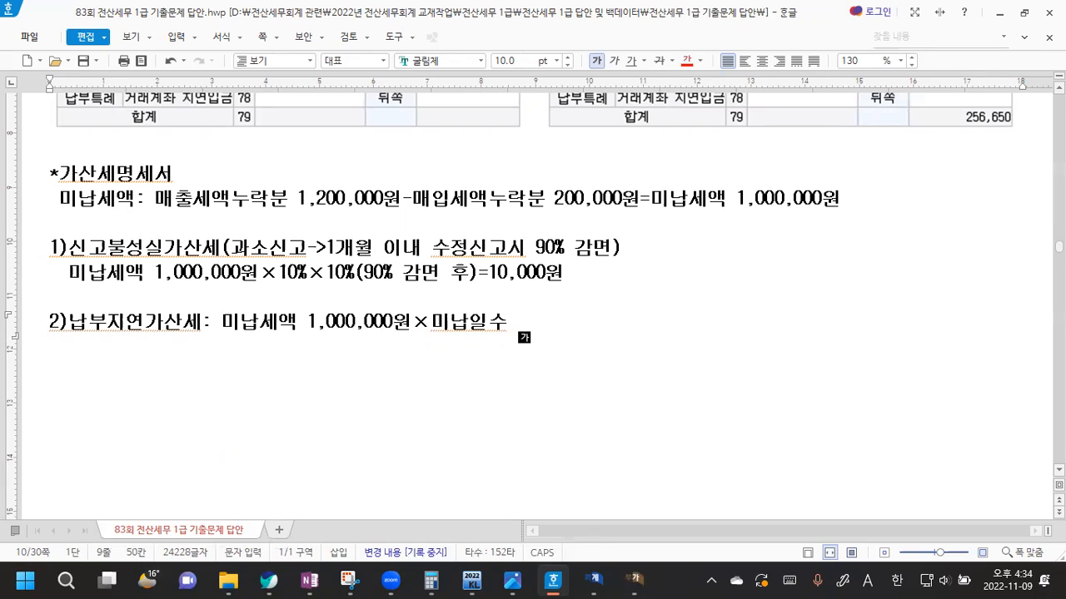
- Add a day-count line under item 2 reading "->미납일수: 7월->6일, 8월->14일 합->20일"
key("Return")
type("->미납일수")
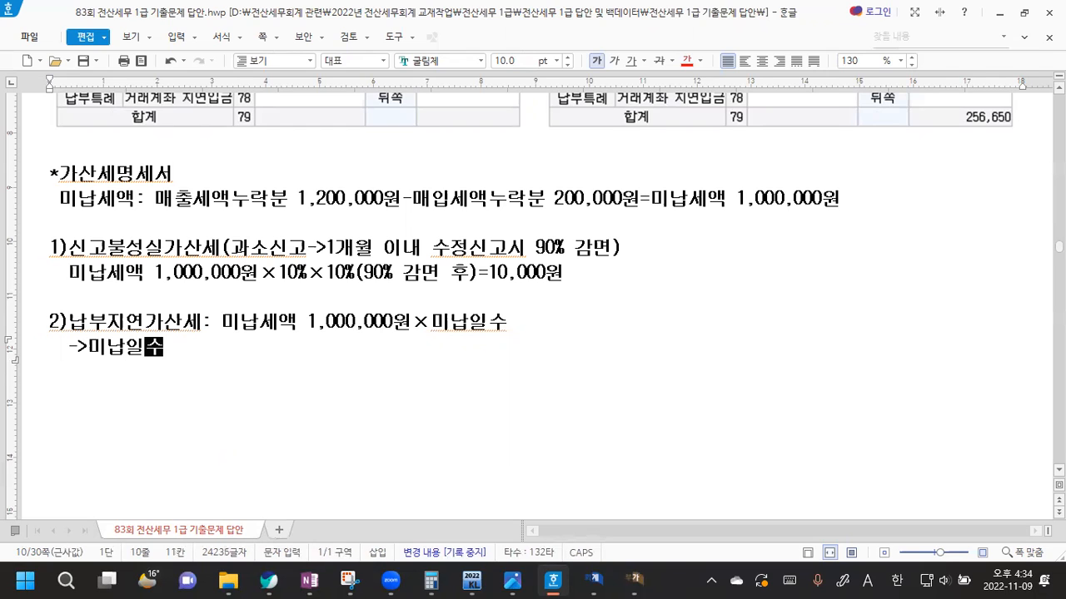
type(": ")
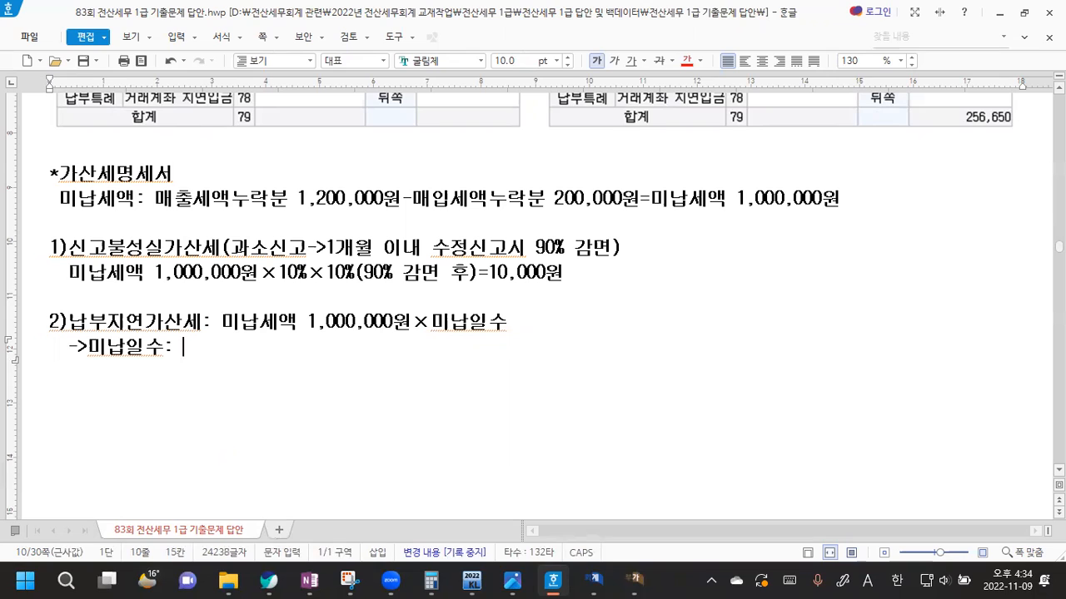
type("7월->")
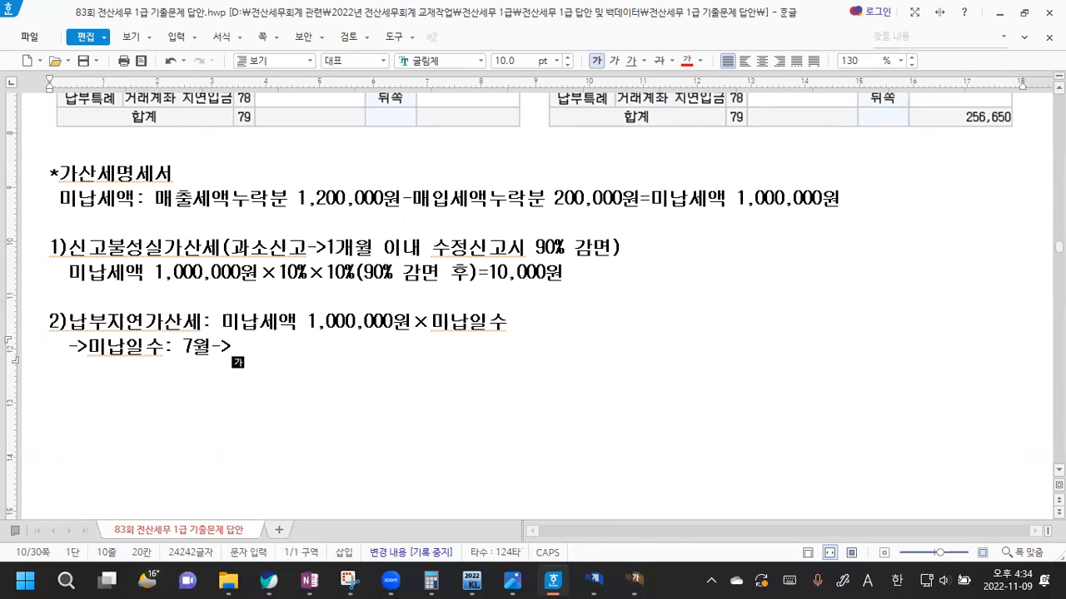
type("6일, 8월->")
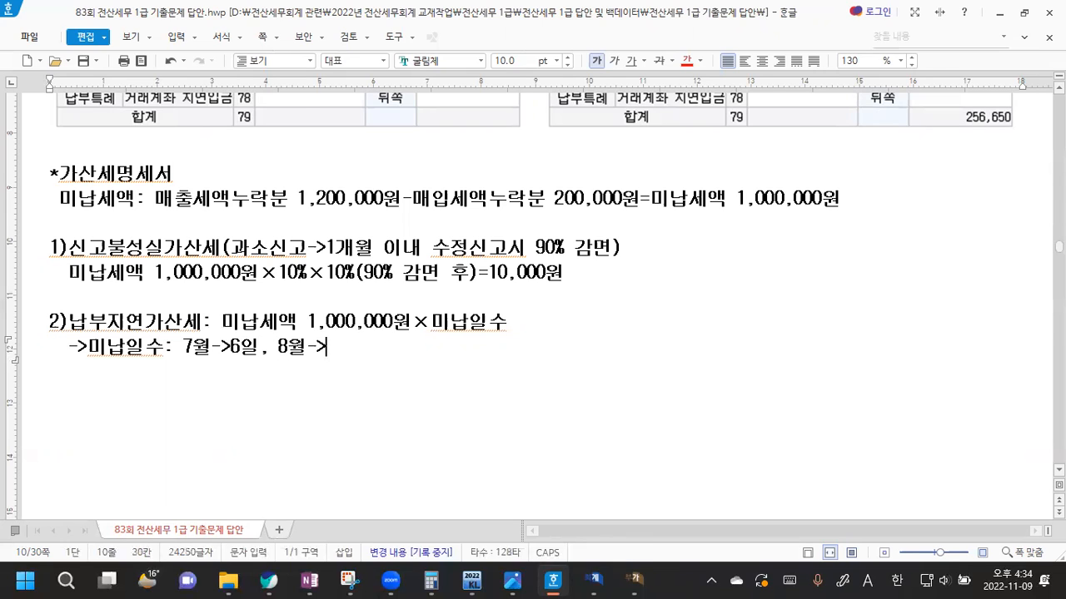
type("14일")
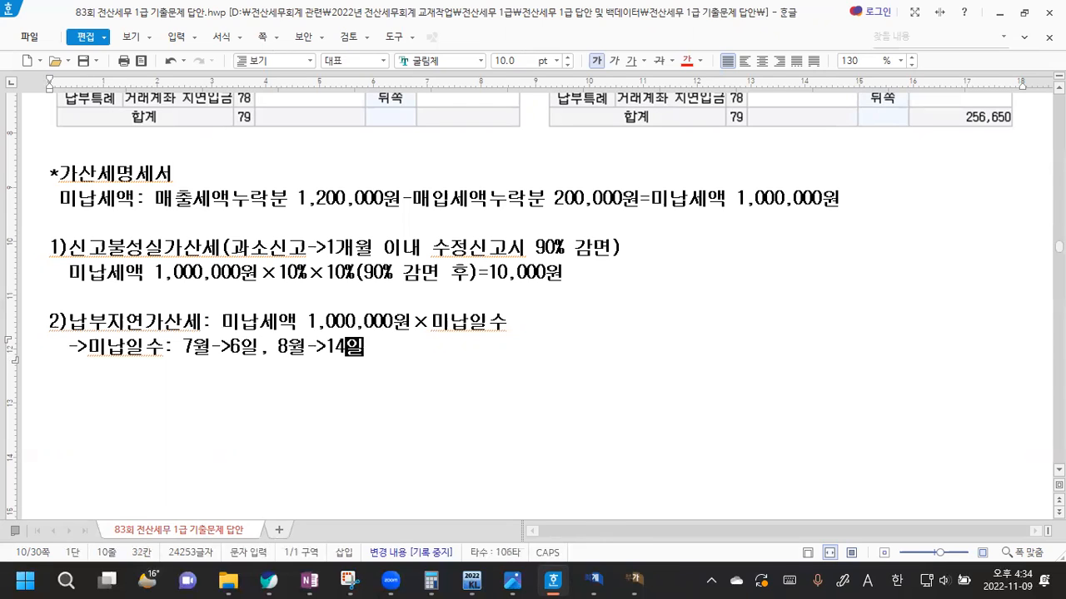
type("  합")
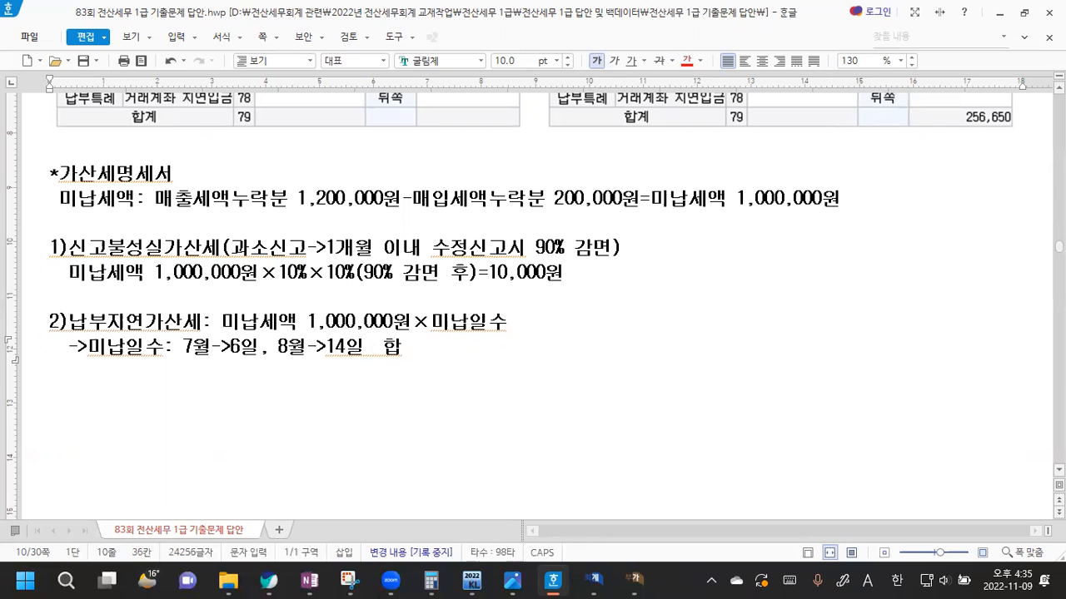
type("->20일")
- Extend the item 2 penalty formula after "미납일수" with " 20일×22/100,000=", inserting the × symbol from the character map
left_click(526, 323)
type("20일")
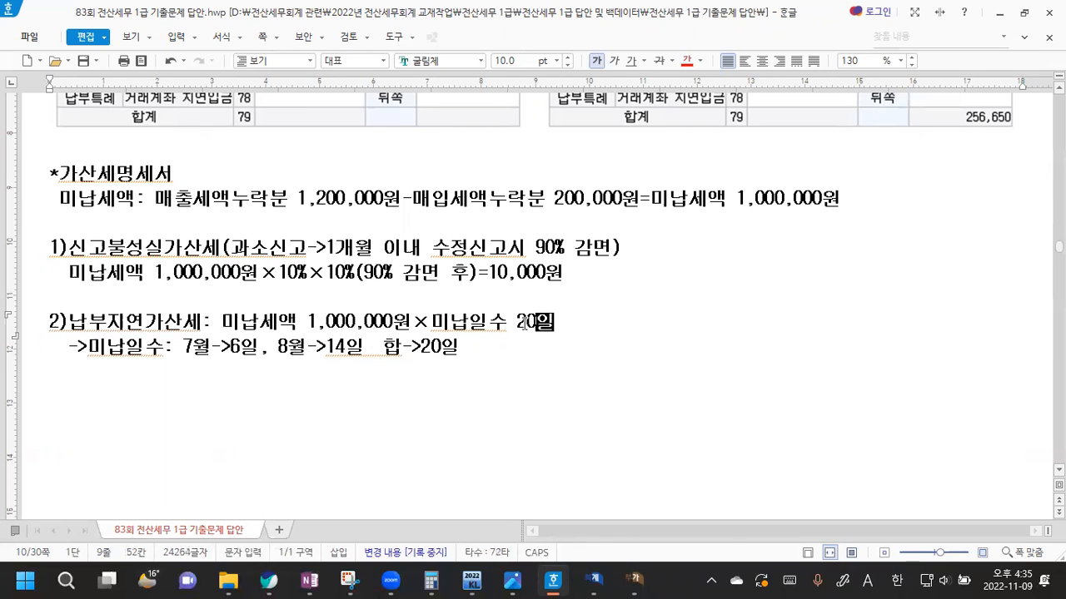
key("ctrl+F10")
key("Return")
type("22")
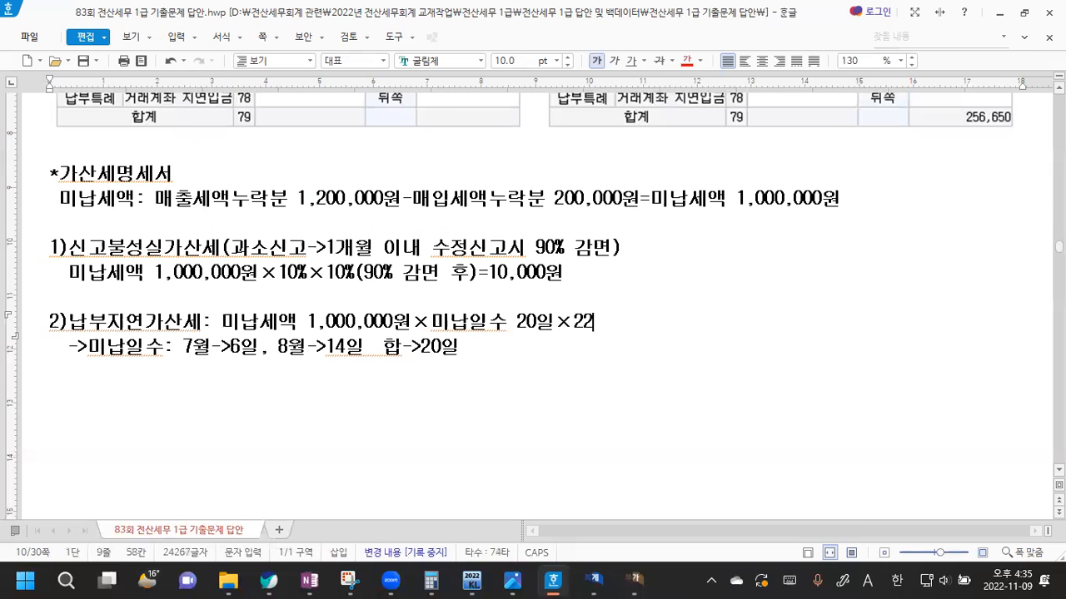
type("/100,000")
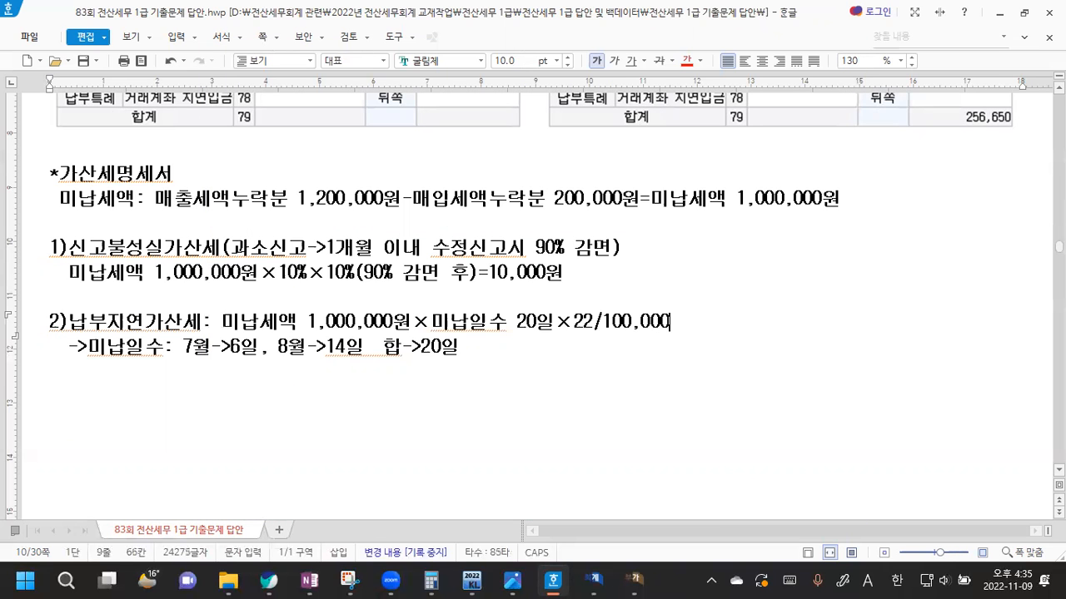
type("ㅓ")
- Work out 1,000,000×20×22÷100,000 in the Windows calculator and write the result "4,400원" at the end of the item 2 formula
left_click(431, 581)
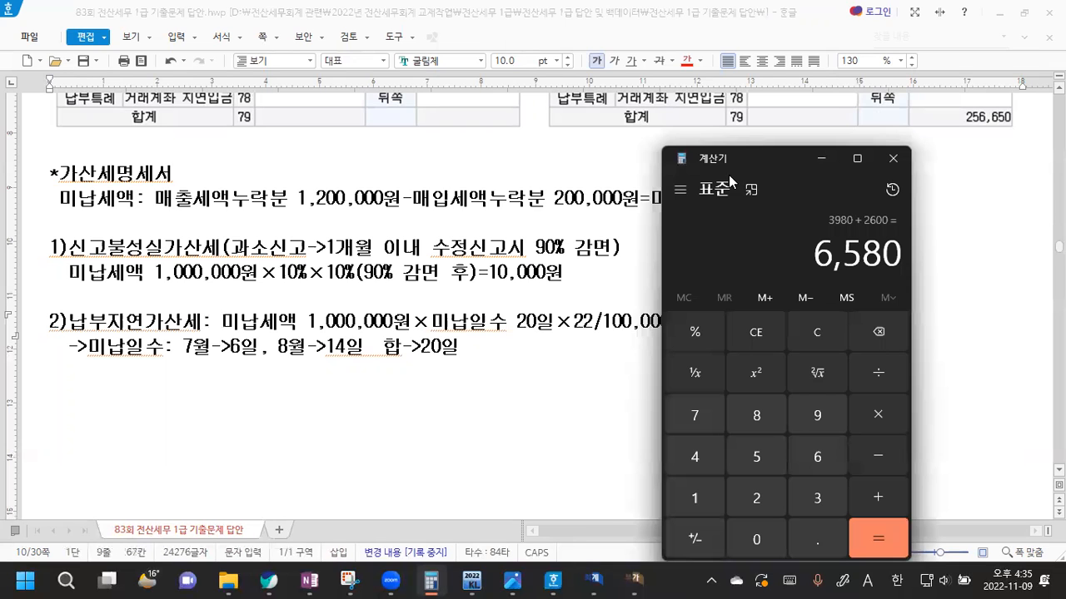
left_click_drag(730, 166, 792, 127)
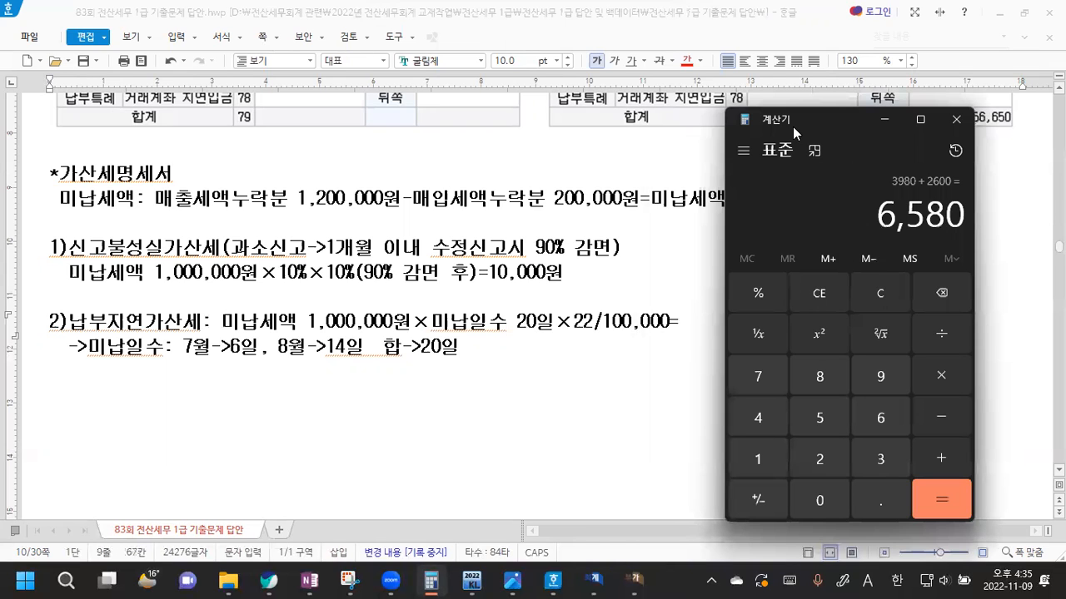
type("1000000")
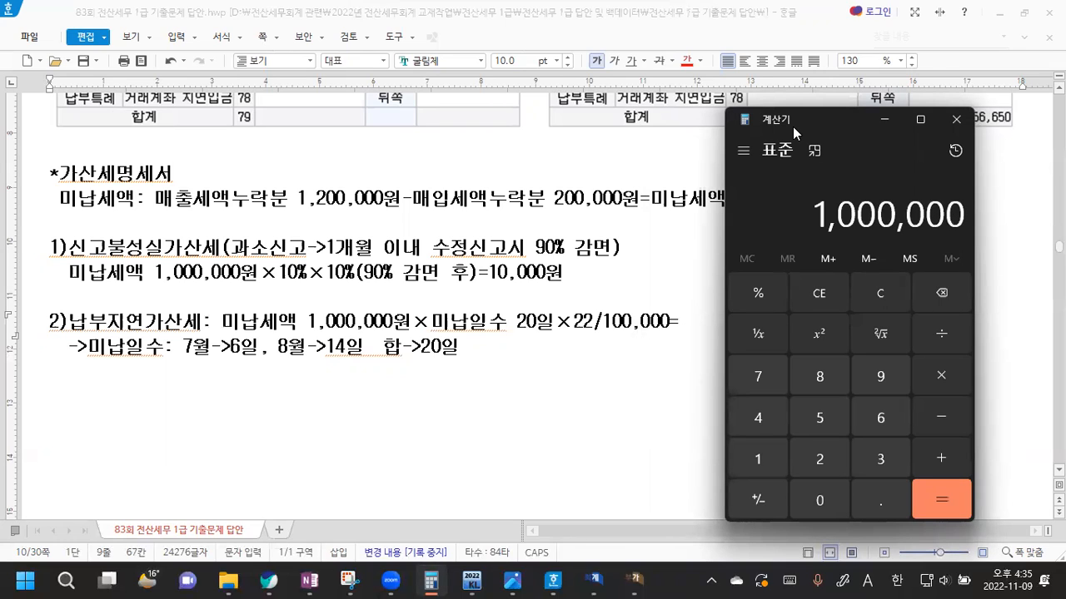
key("asterisk")
type("20")
key("asterisk")
type("22")
key("asterisk")
key("slash")
type("100000")
key("Return")
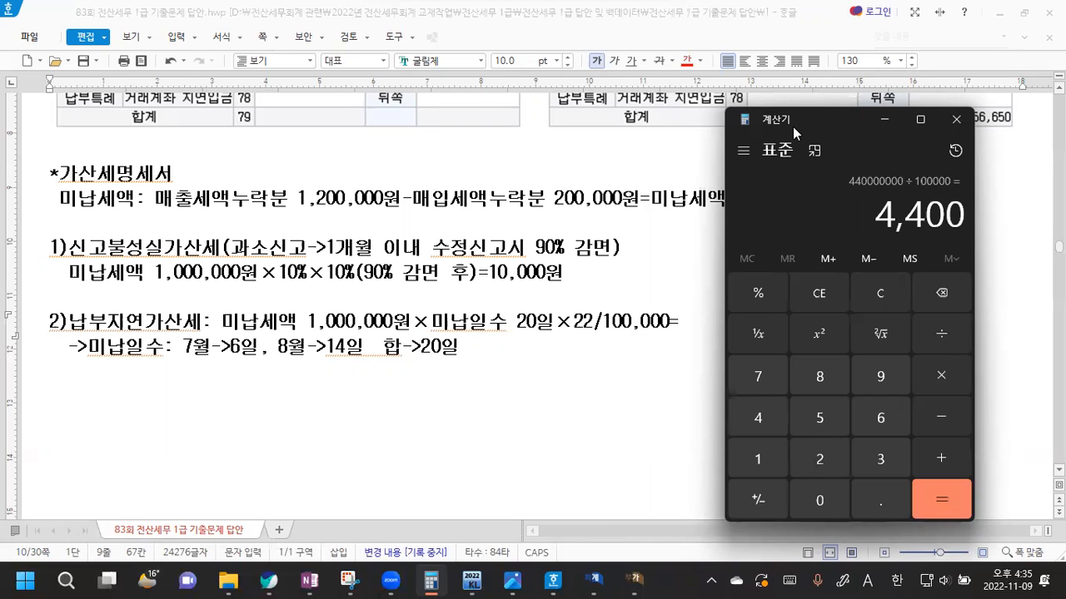
left_click(710, 321)
type("4,400원")
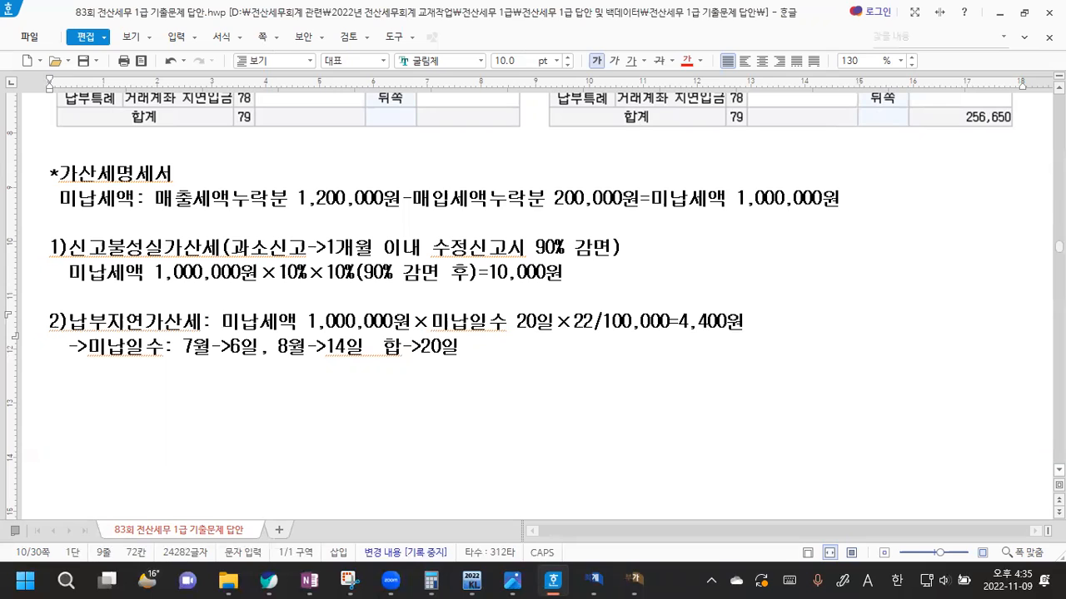
- Start a third item below the day-count line, after a blank line, reading "3)영세율과세표준신고불성실가산세(매출수출, 매출영세->"
scroll(519, 343, "down", 1)
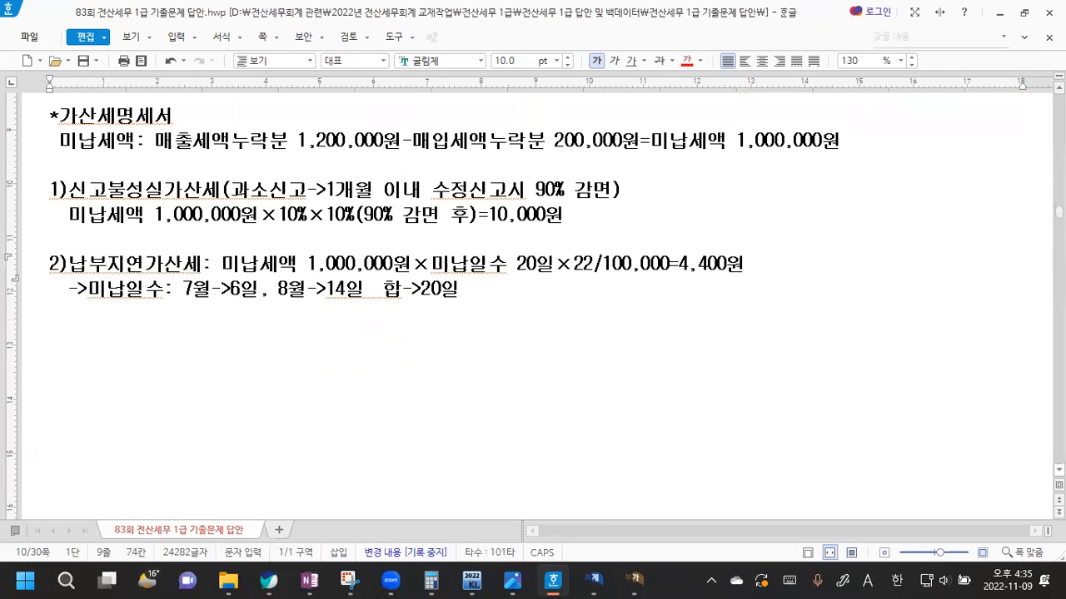
left_click(490, 289)
type("3)")
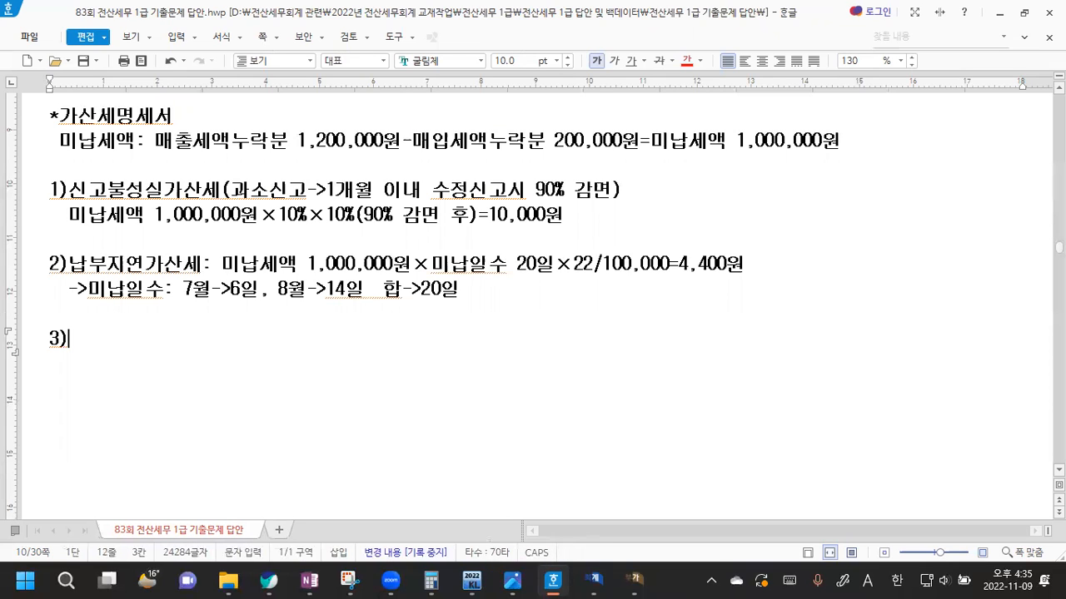
key("Hangul")
type("영세율과세표준ㅅ신고불성실가산세(")
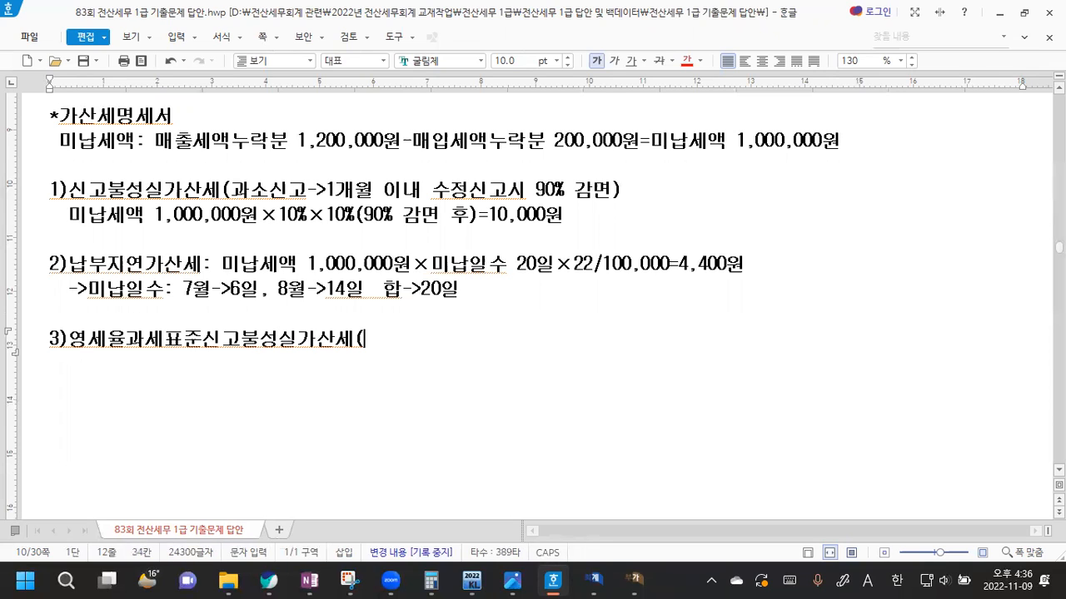
type("매출수출, ㅁ")
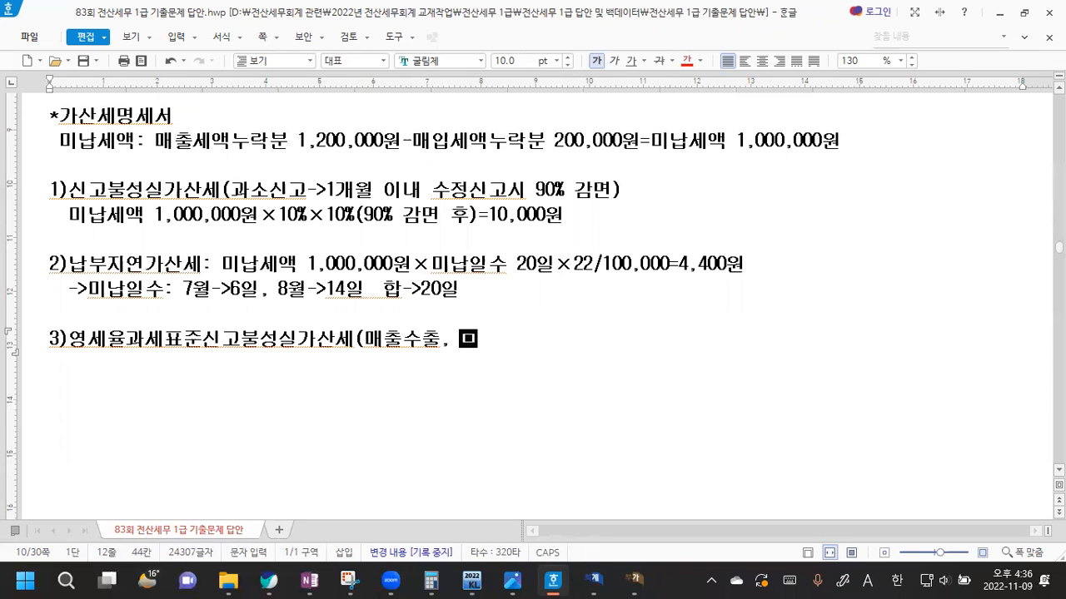
key("BackSpace")
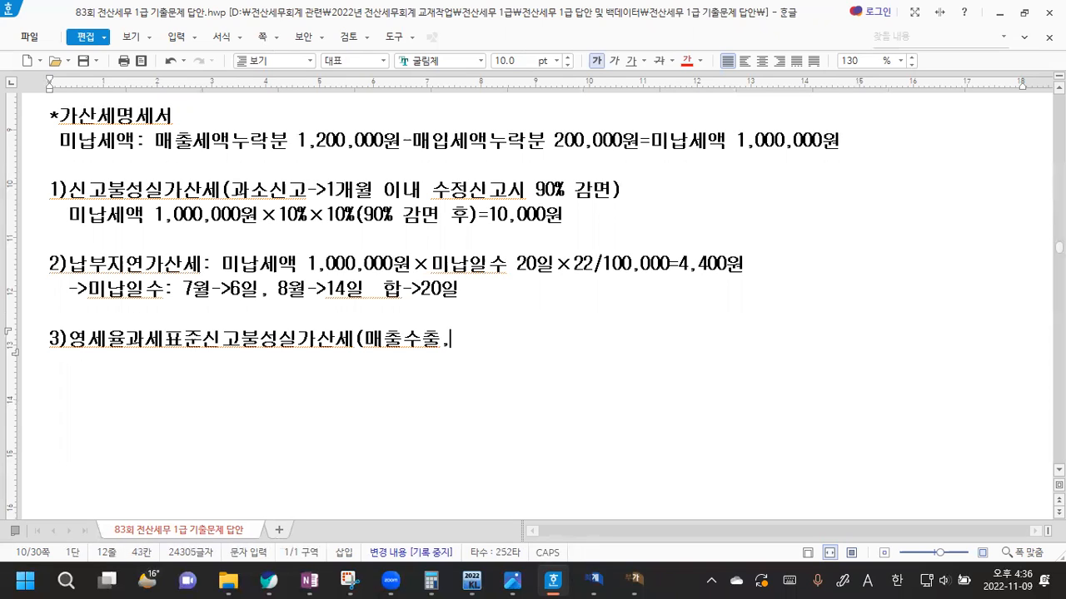
type("매출영")
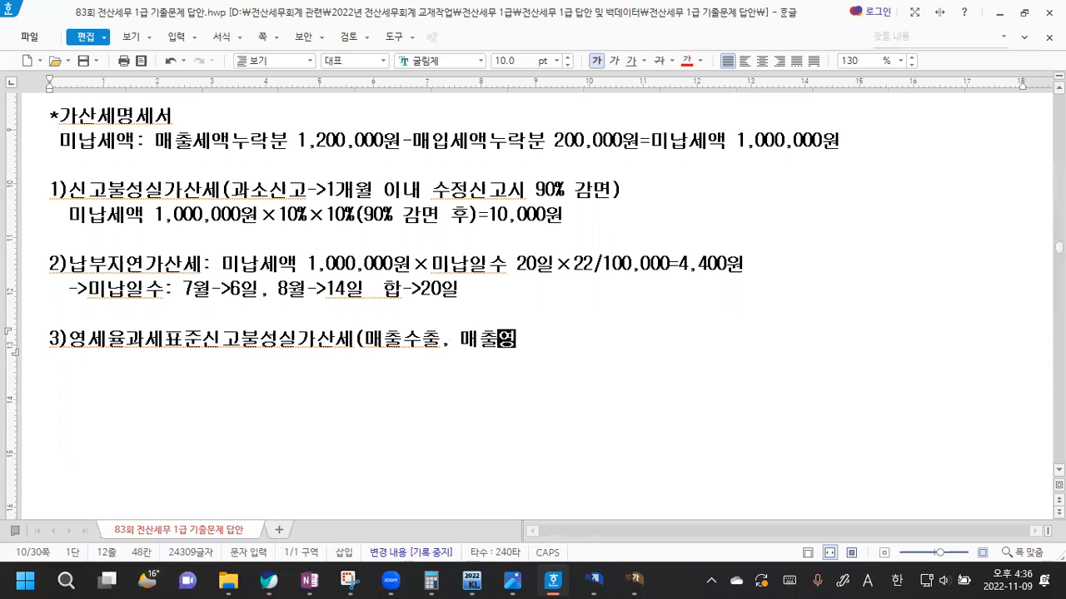
type("세->")
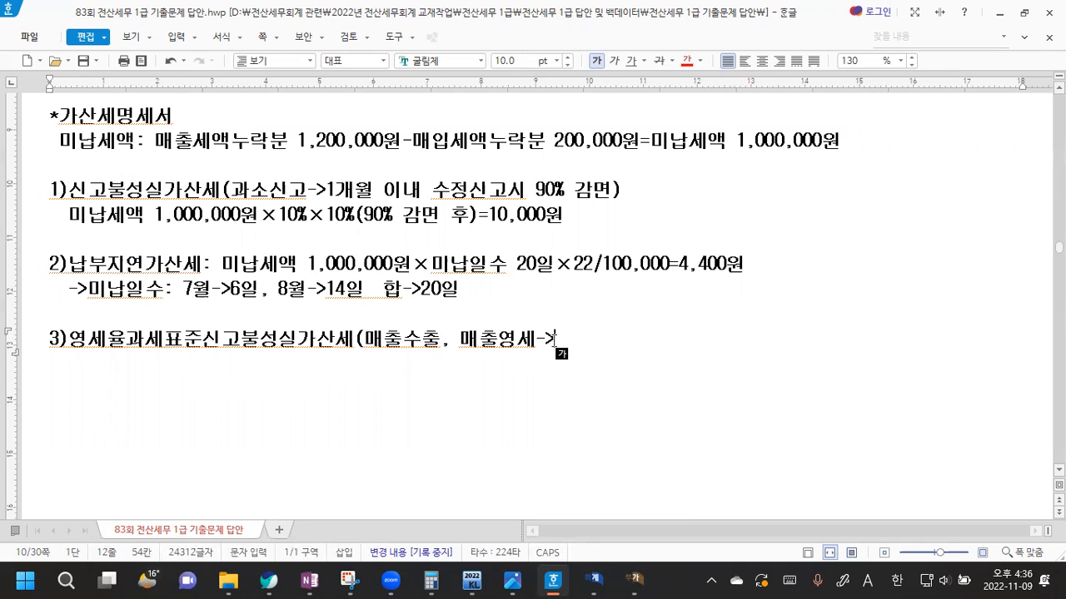
- Complete the item 3 heading with "과소신고 1개월이내 수정신고시 90% 감면)" and start a new line below it
type("과소신고 1")
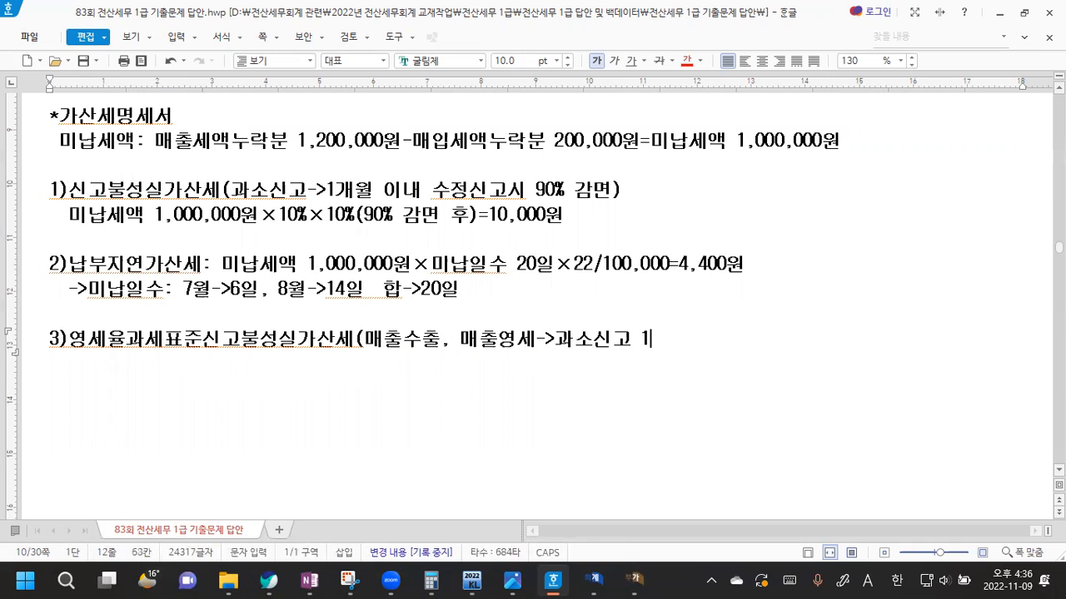
type("개월인내 ")
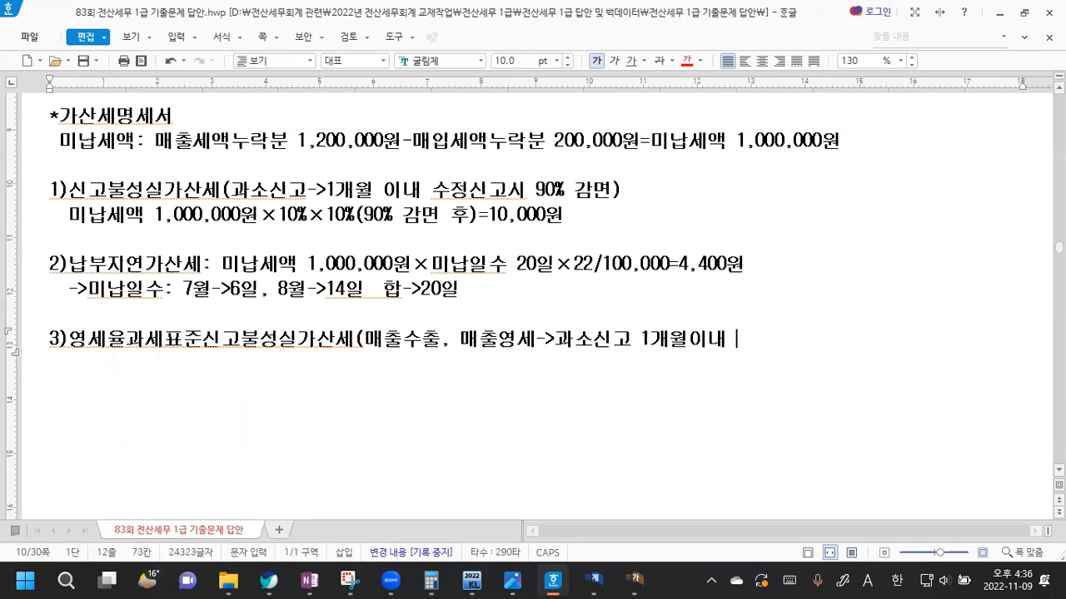
type("수정신고시 90")
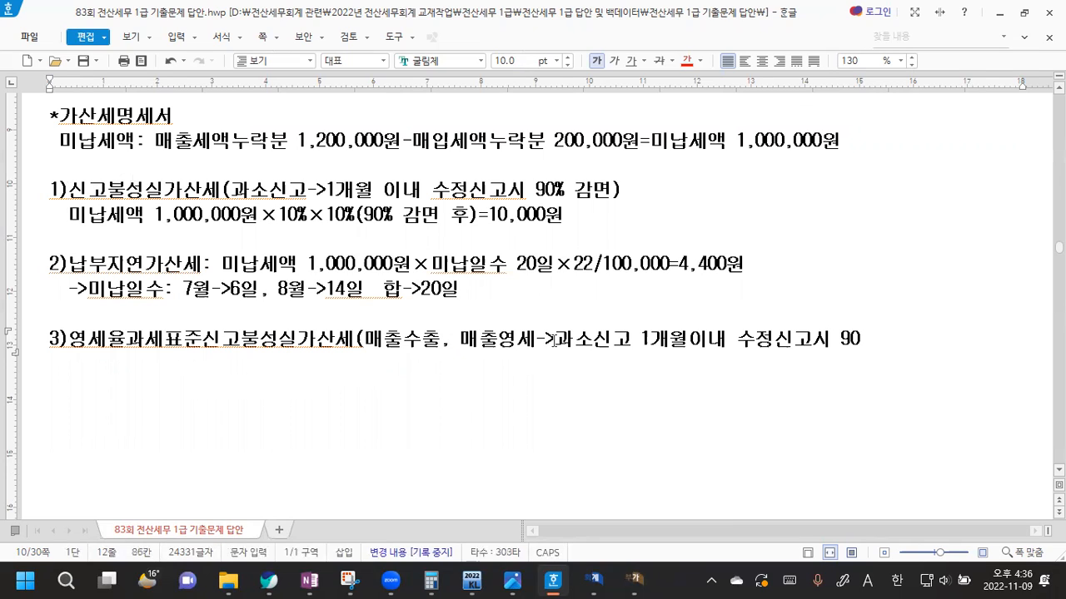
type("% 감면)")
key("Return")
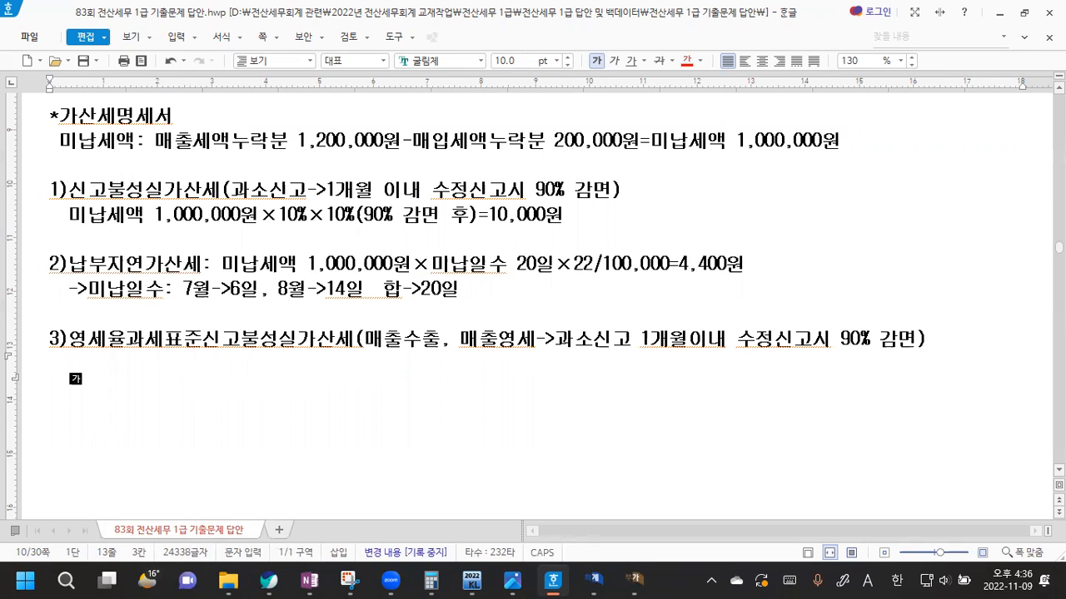
- Start the calculation under item 3 with "공급가액 3,300,000원×0.5%(0.005)", using the × symbol from the character map
type("공급가액")
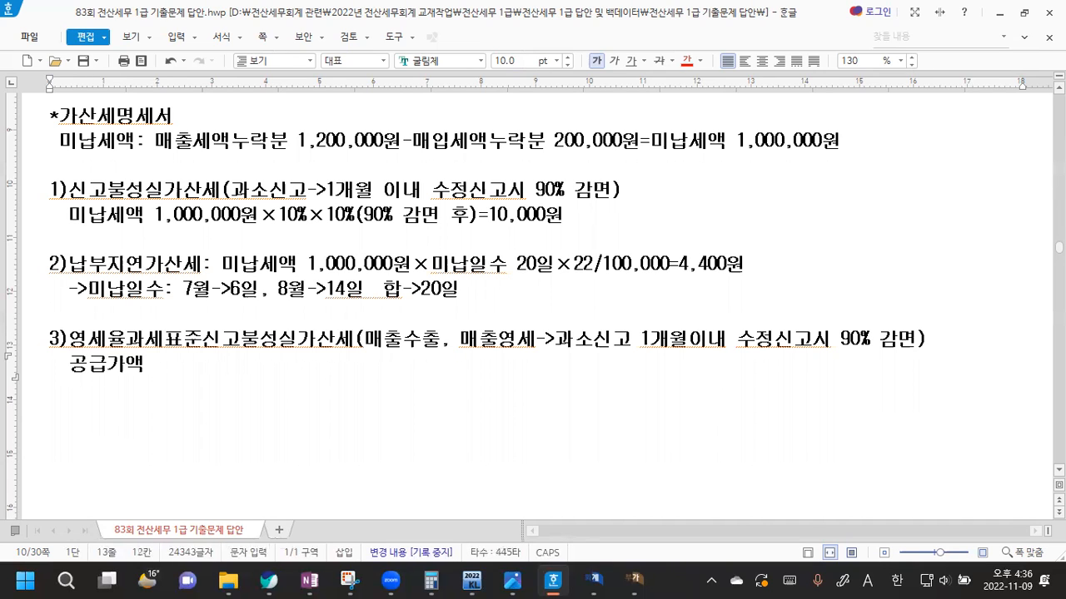
type(" 3,300,000원")
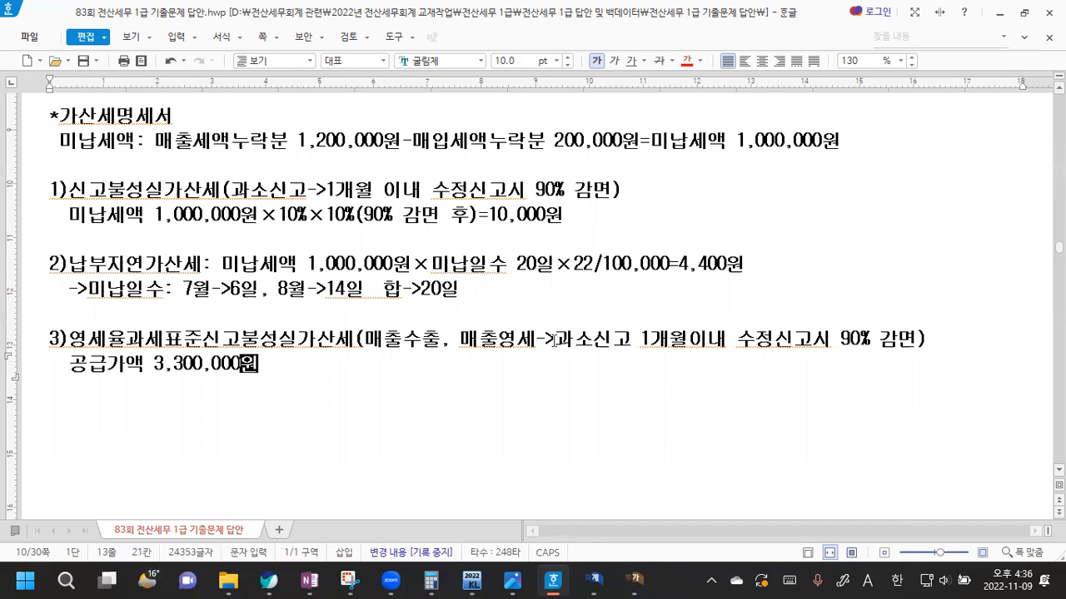
key("ctrl+F10")
double_click(554, 329)
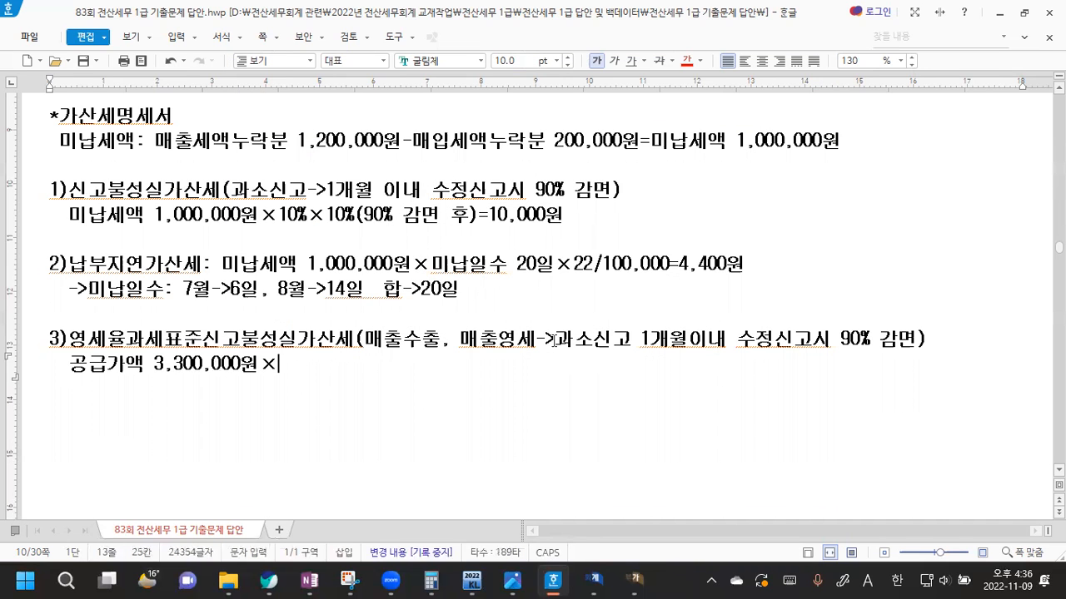
type("0.5%(")
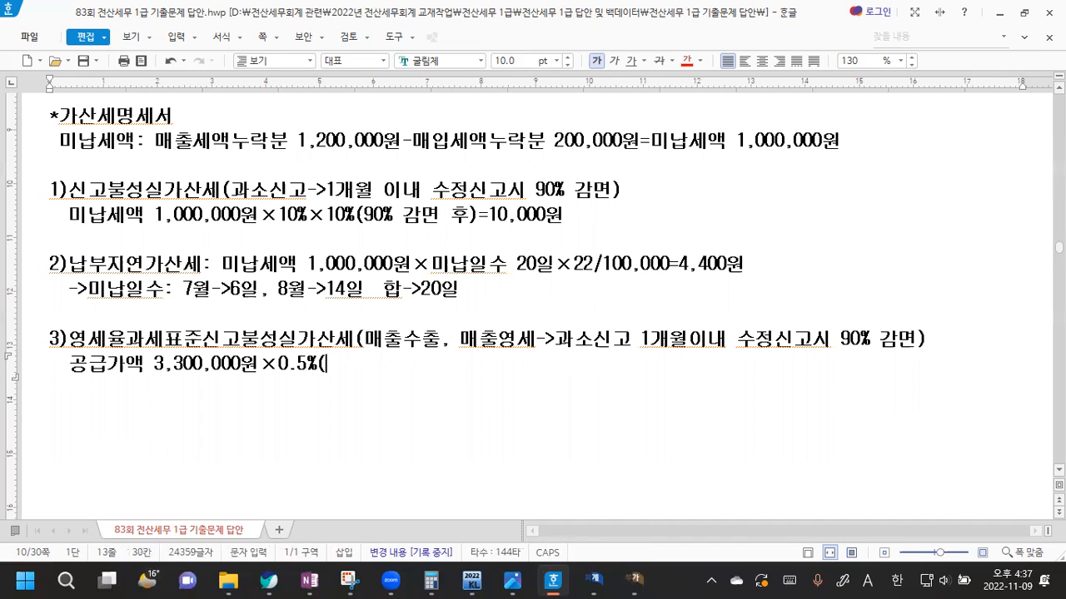
type("0.005")
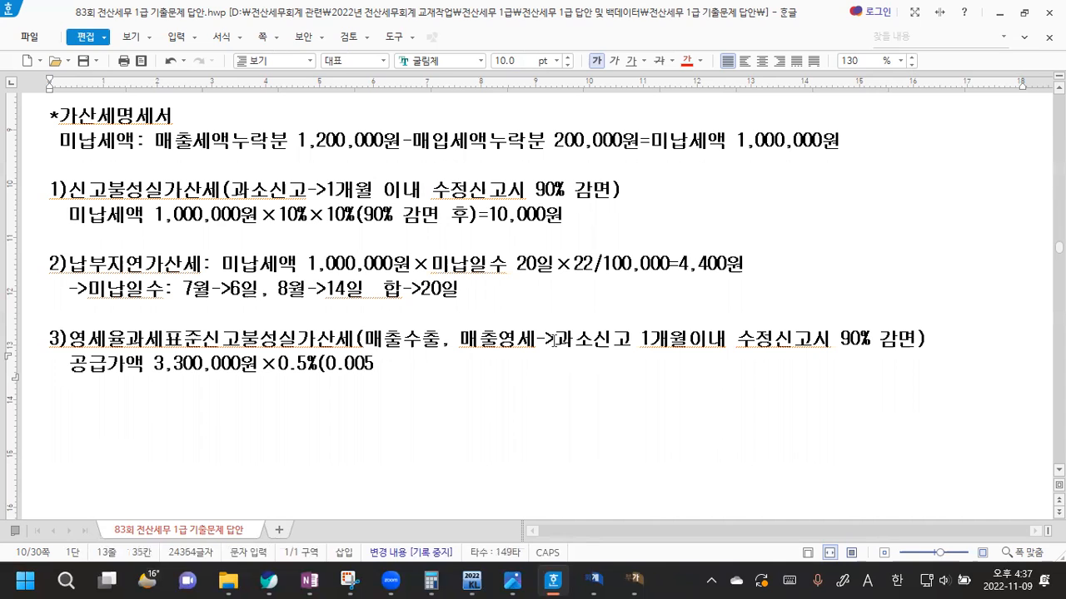
type(")")
- Extend the item 3 calculation with the reduction factor "×10%(90% 감면 후)="
key("ctrl+F10")
key("Return")
type("10%(9")
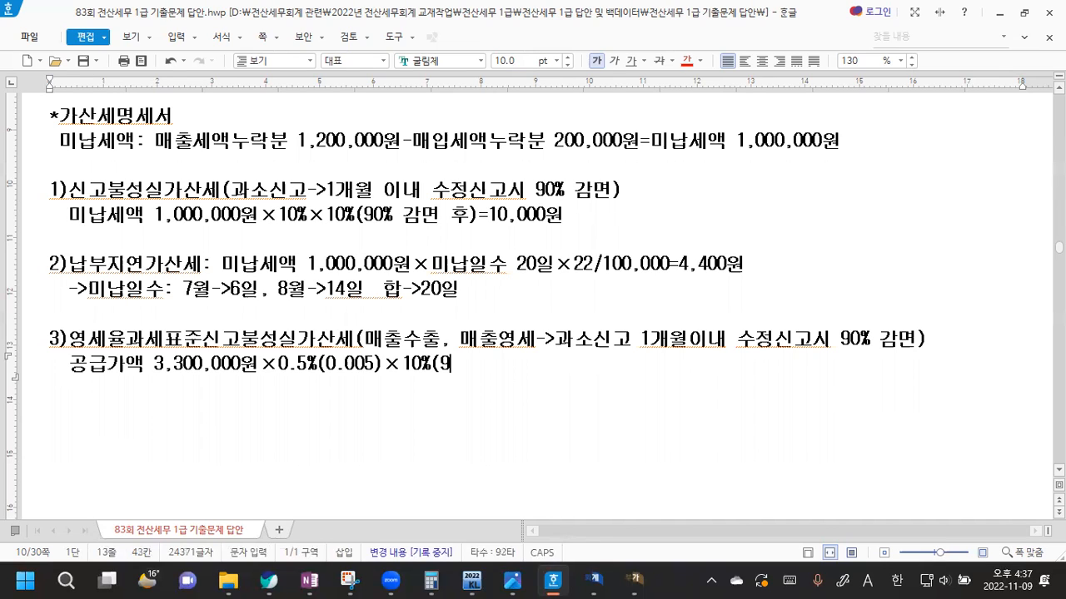
type("0% ㄱ감면 후)")
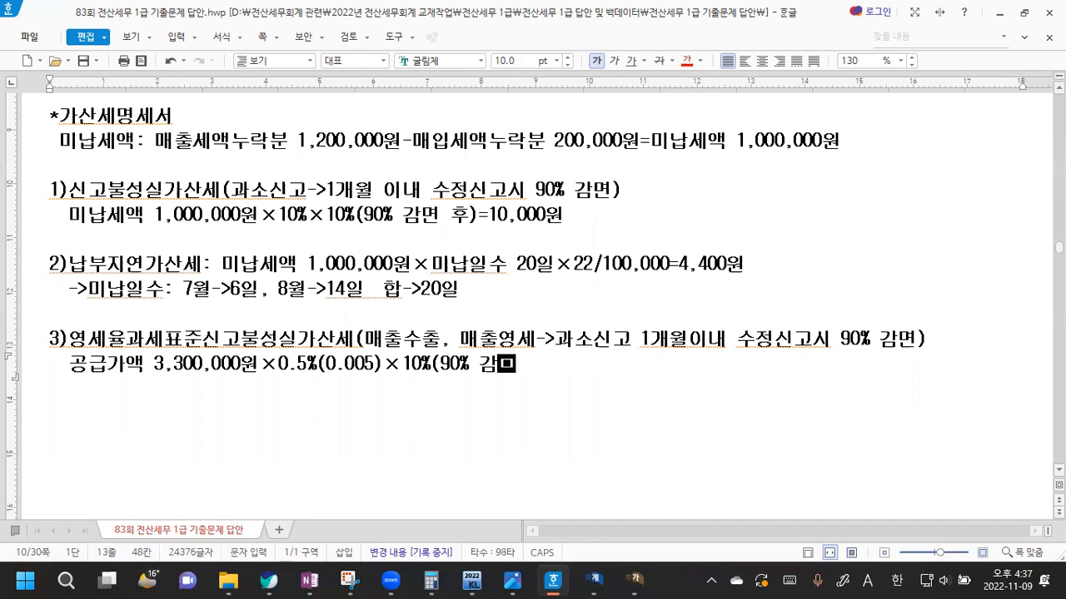
type("=")
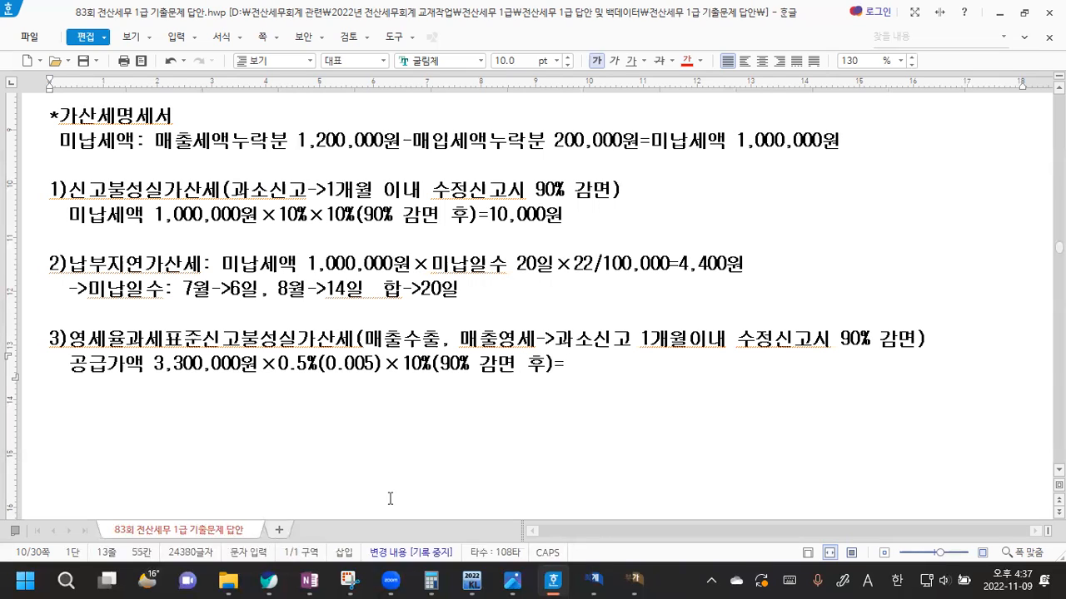
- Work out 3,300,000×0.005×0.1 in the calculator and write the result "1,650원" at the end of the item 3 calculation
left_click(430, 580)
type("3")
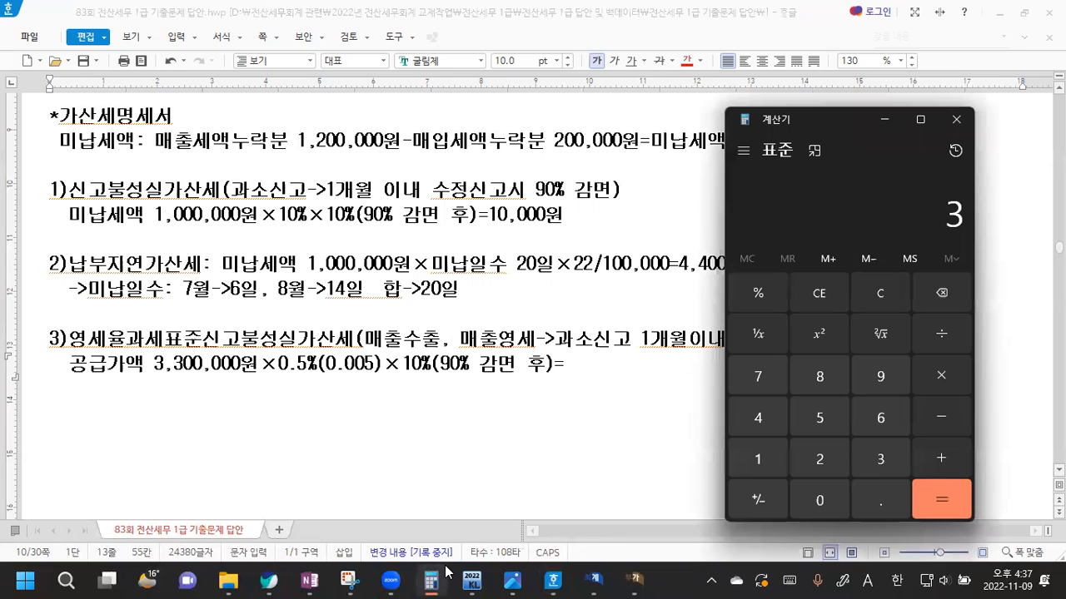
type("300000*0.005*")
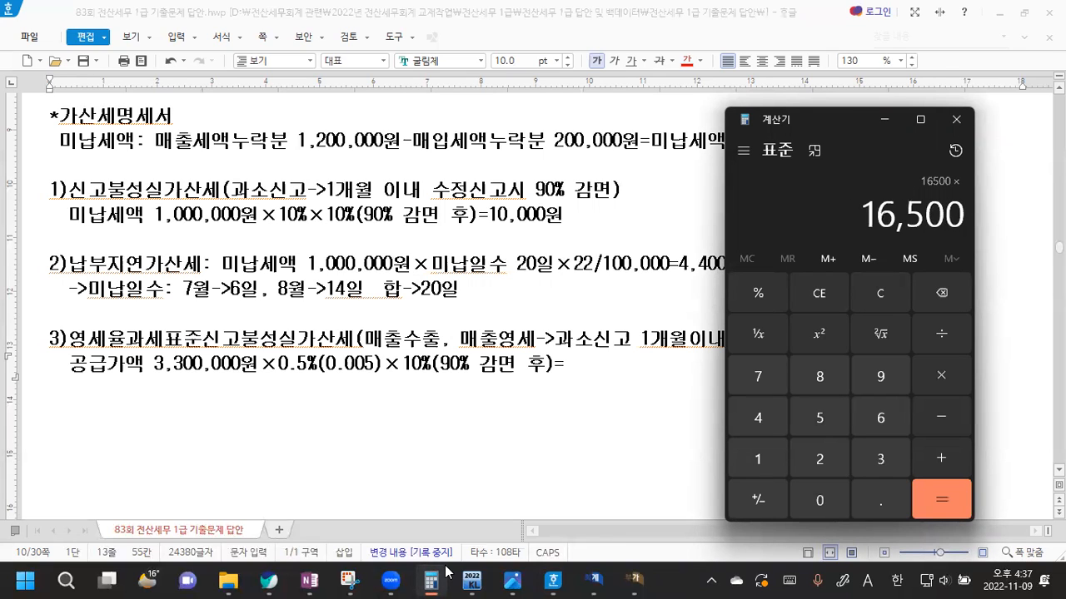
type("0.1")
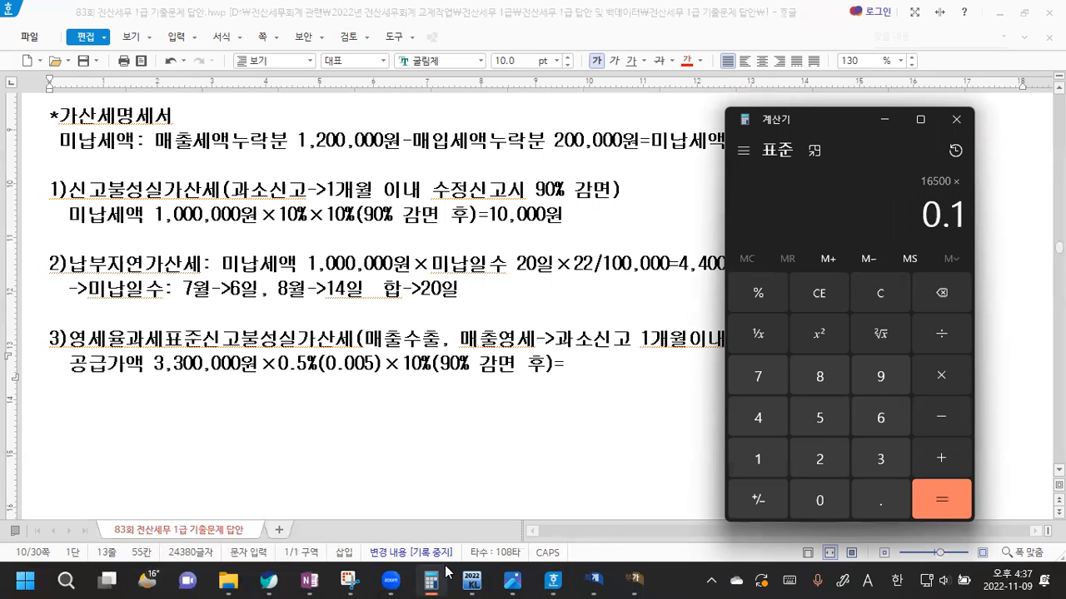
key("Return")
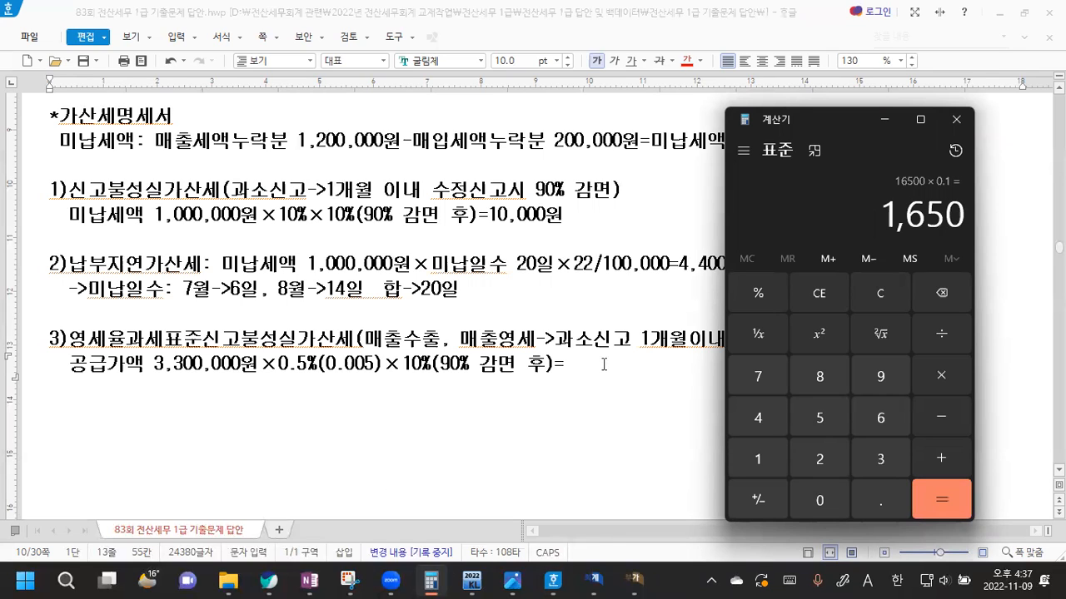
left_click(433, 578)
type("1")
type(",650원")
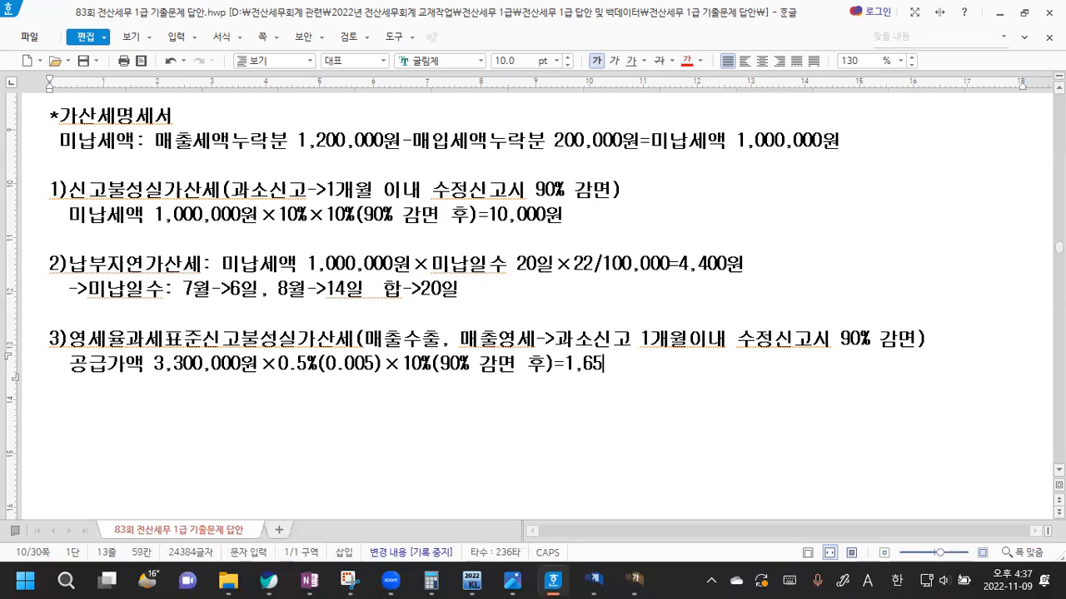
- Leave a blank line and add a fourth item heading reading "4)미발급가산세"
key("Return")
key("Return")
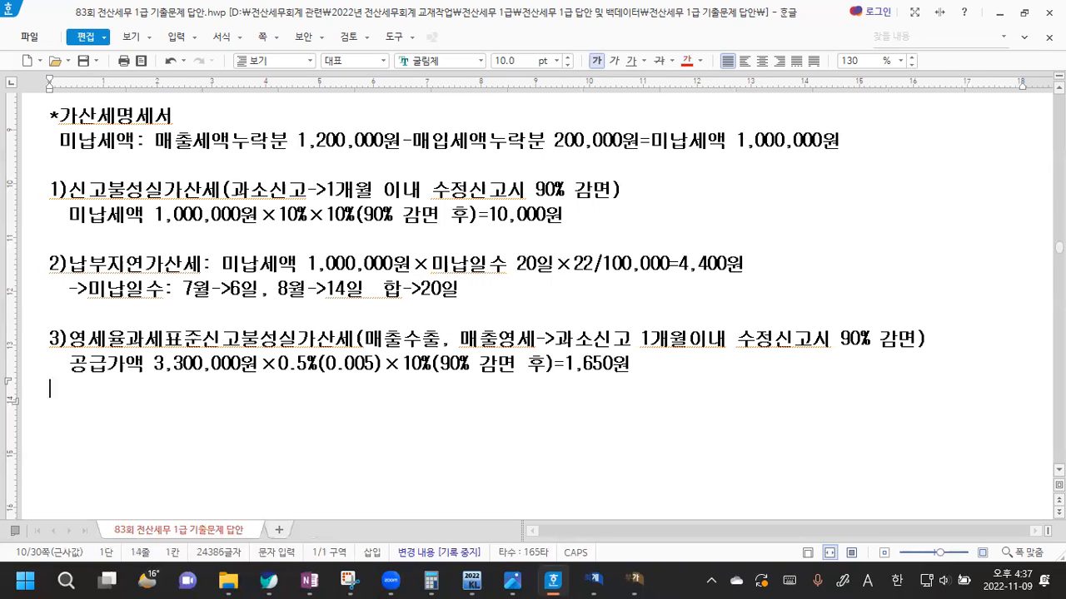
type("4)")
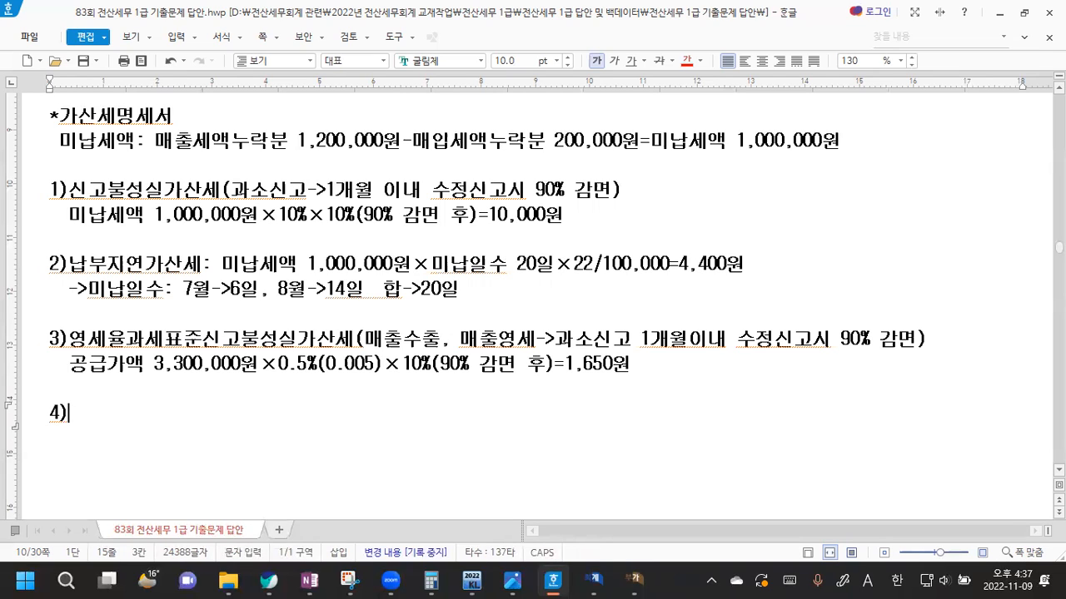
key("Hangul")
type("미발급가산세")
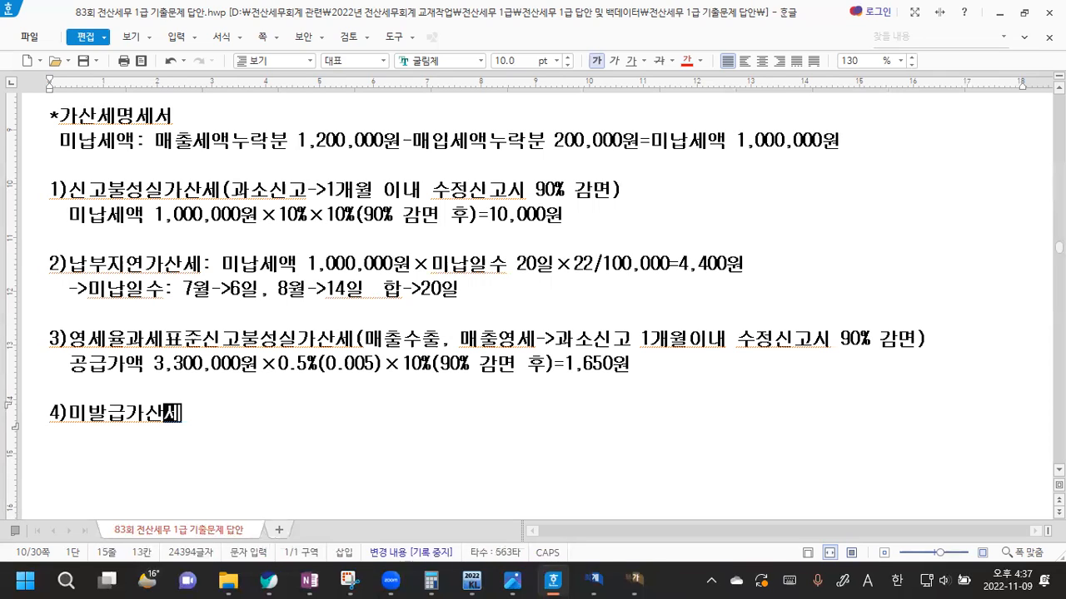
- Extend the item 4 heading with the calculation ": 공급가액 12,000,000원×2%=", using the × symbol from the character map
type(": 공급가액")
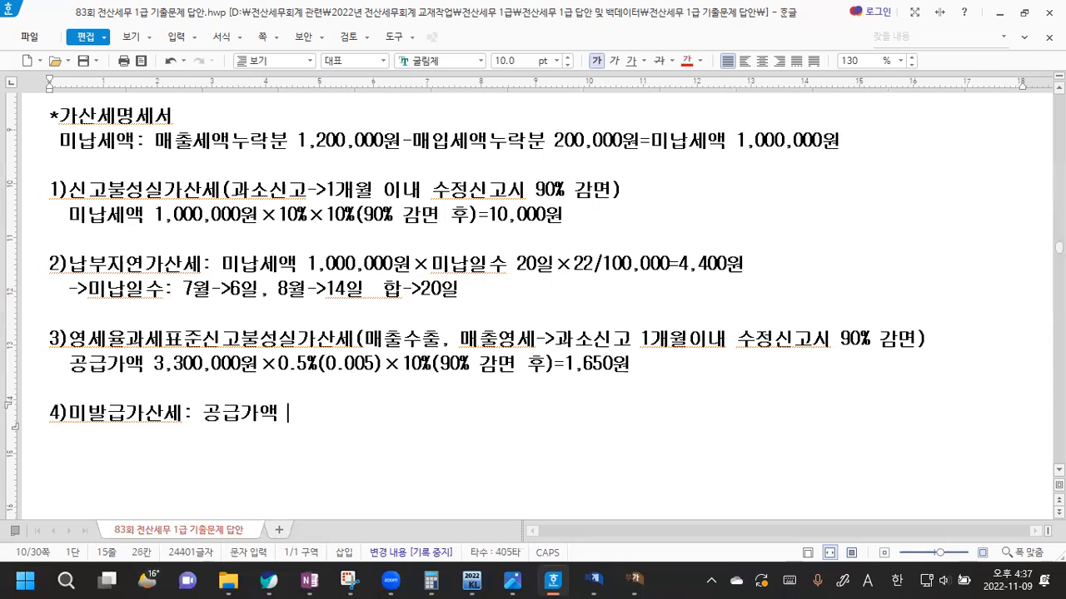
type(" 12,000,000원")
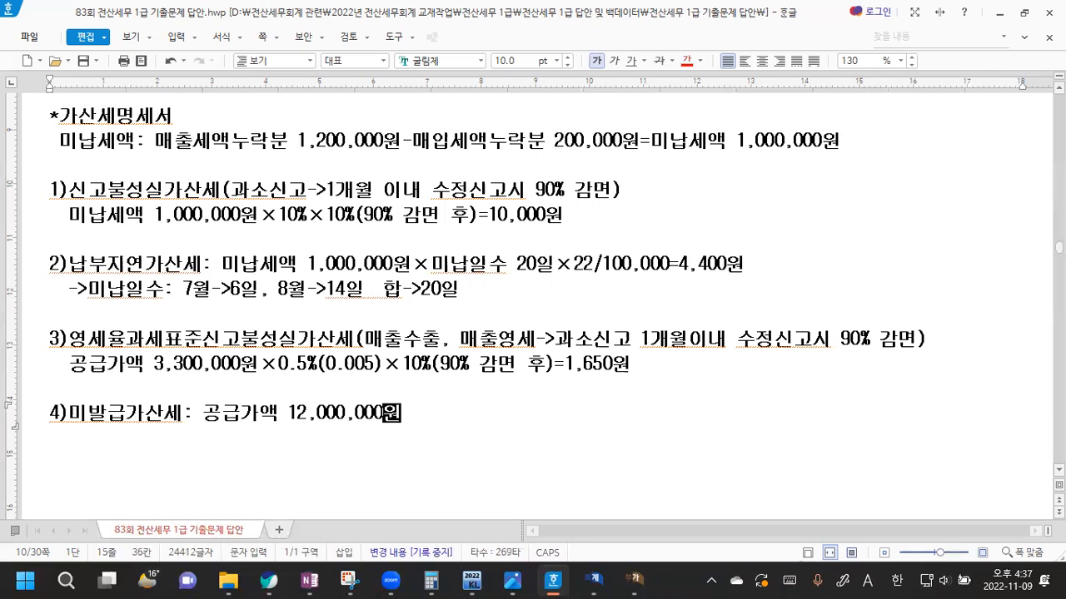
key("ctrl+F10")
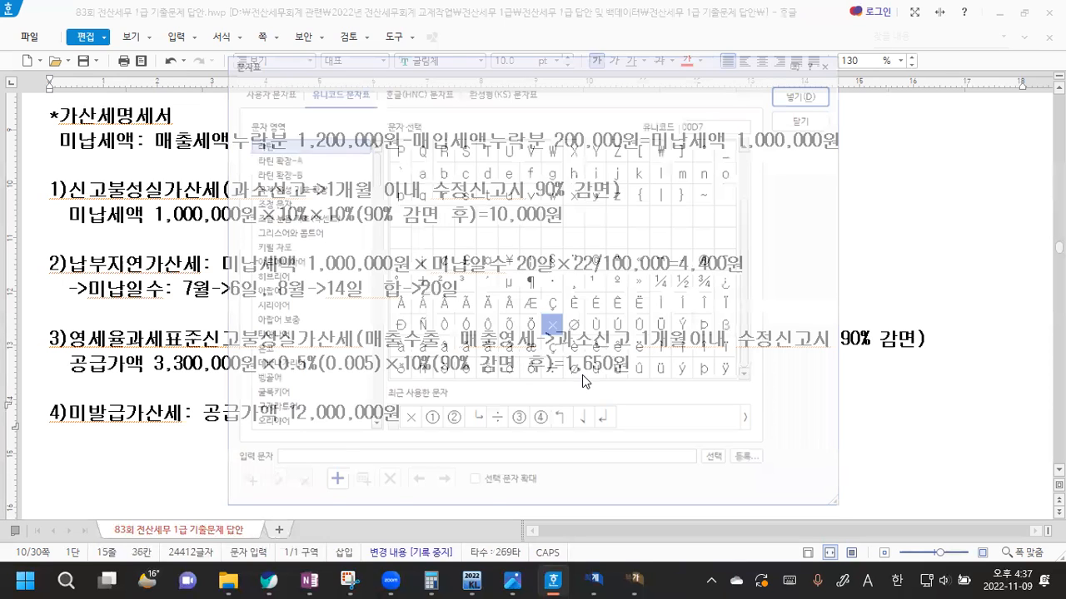
left_click(822, 82)
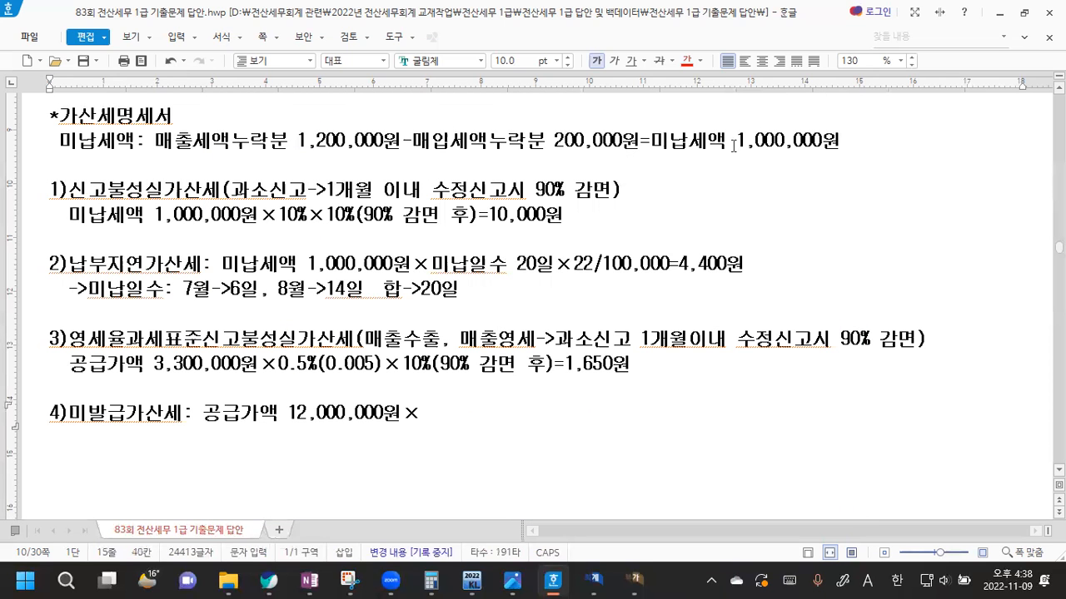
type("2%ㅓ")
key("BackSpace")
type("=")
- Work out 12,000,000×0.02 in the calculator and write the result "240,000원" at the end of item 4
left_click(442, 581)
type("12000000*")
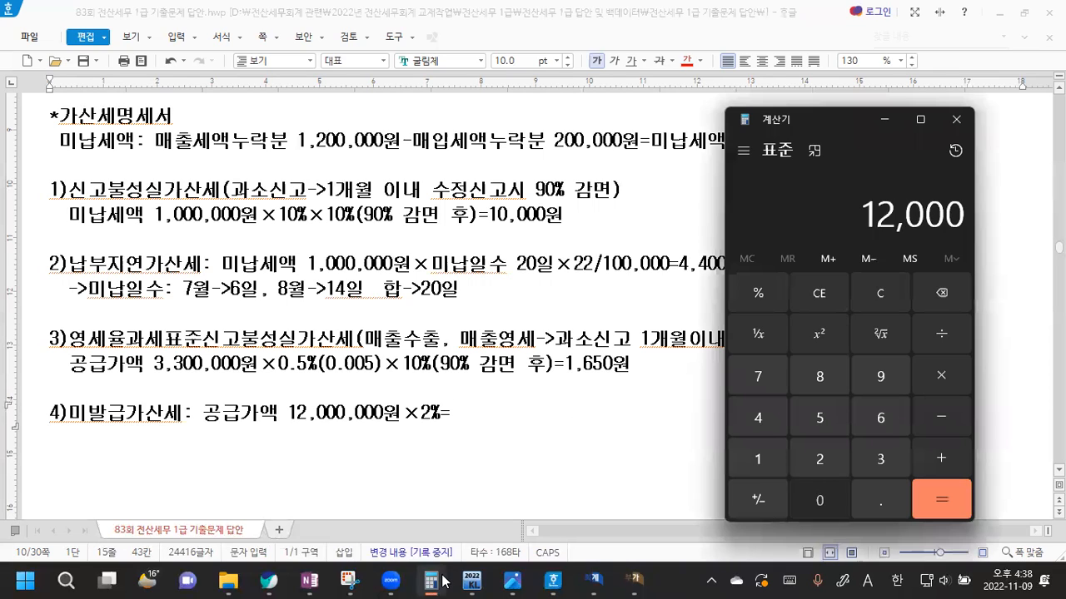
type("0.02")
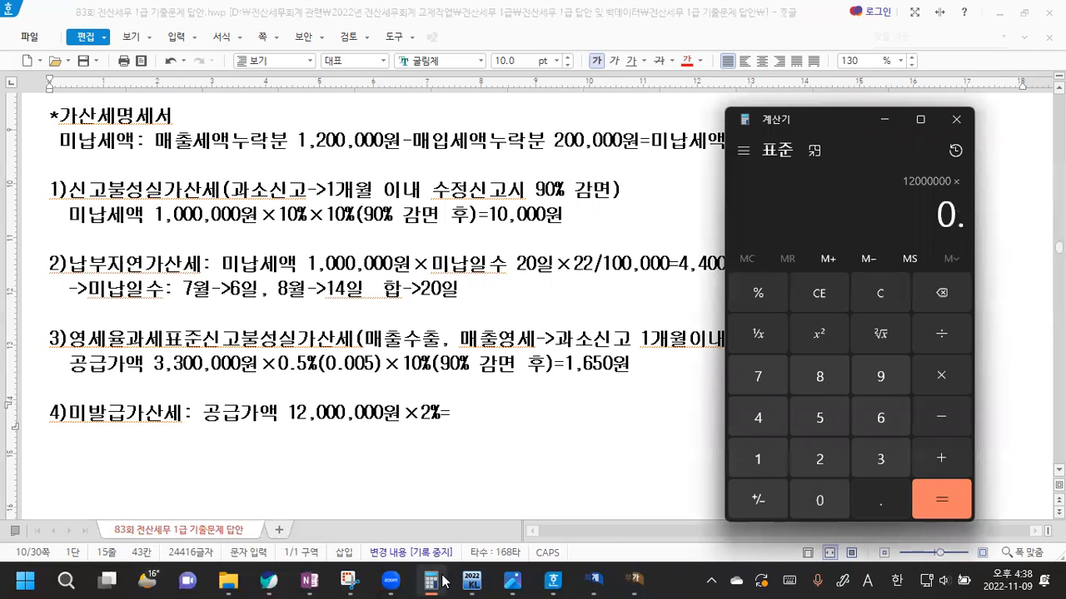
key("Return")
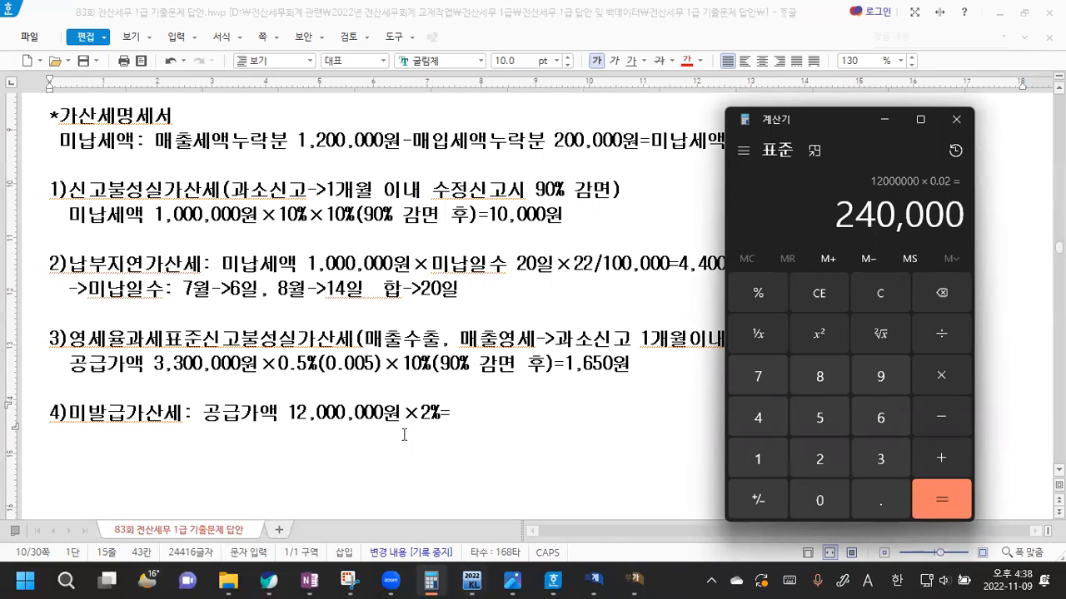
left_click(444, 581)
type("240,000우")
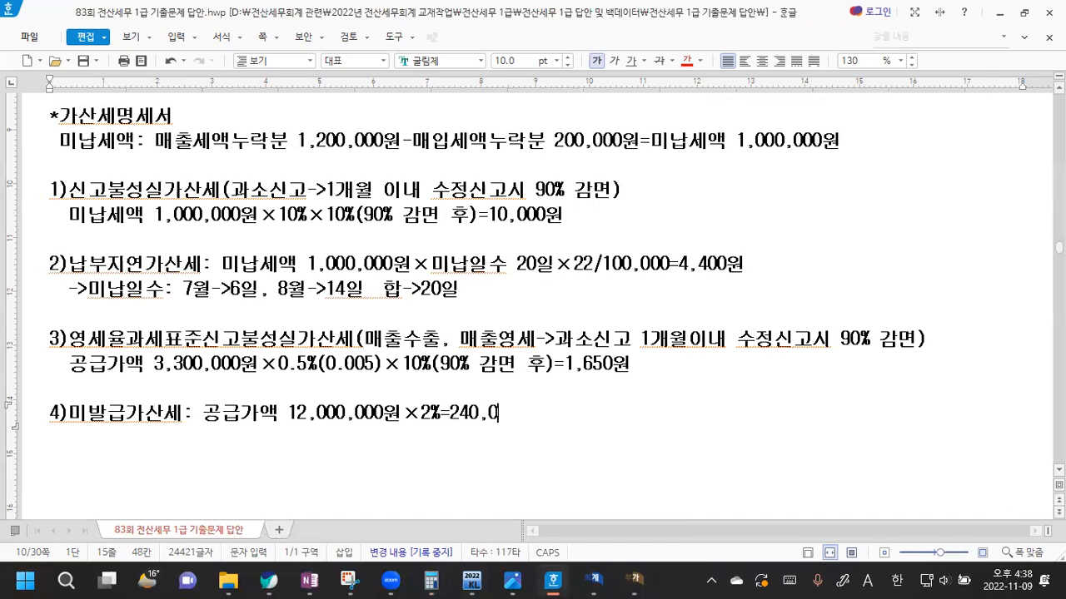
type("원")
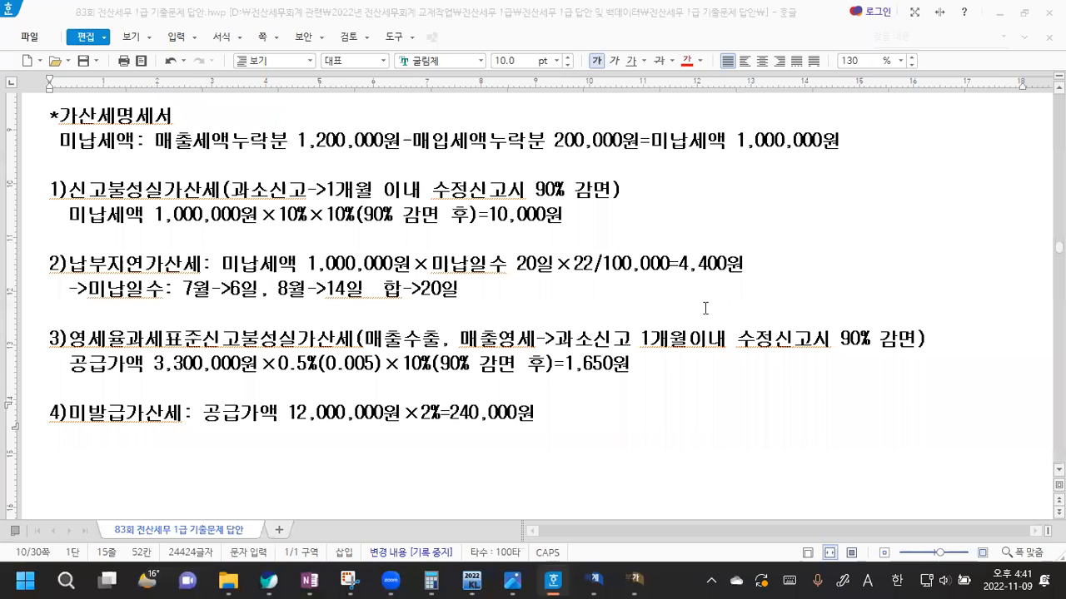
- Switch to the KcLep VAT return and open the penalty tax details for line 26 가산세액계 in the 수정신고 column
left_click(636, 580)
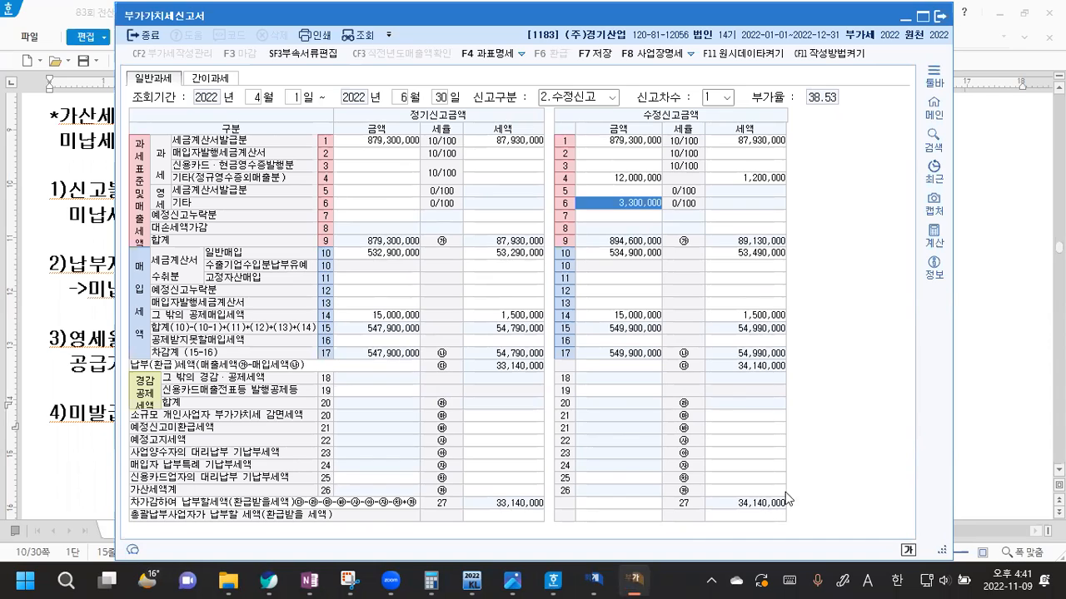
left_click(746, 490)
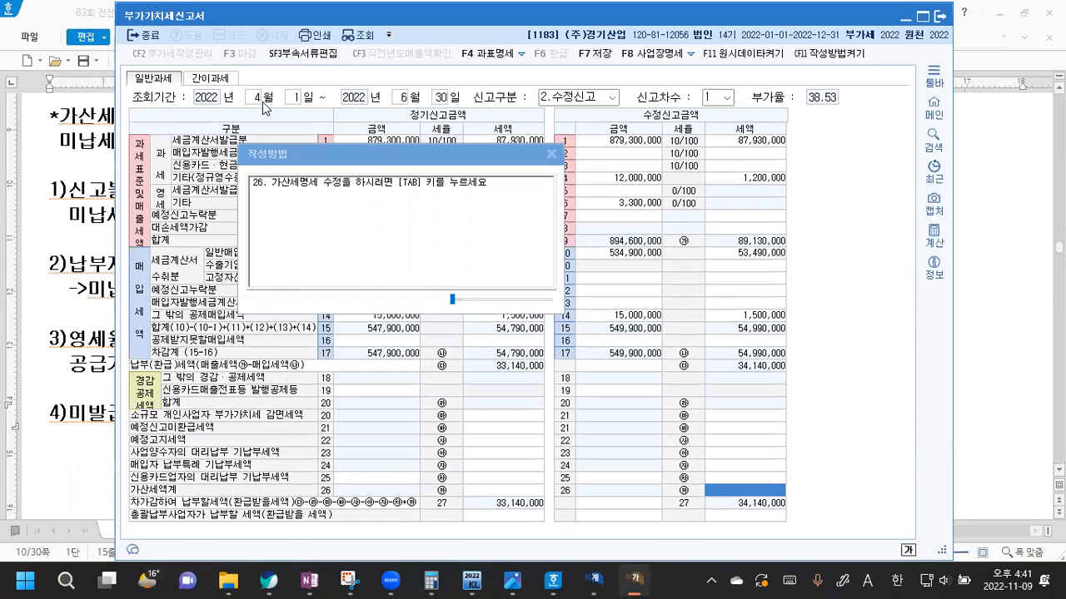
key("Tab")
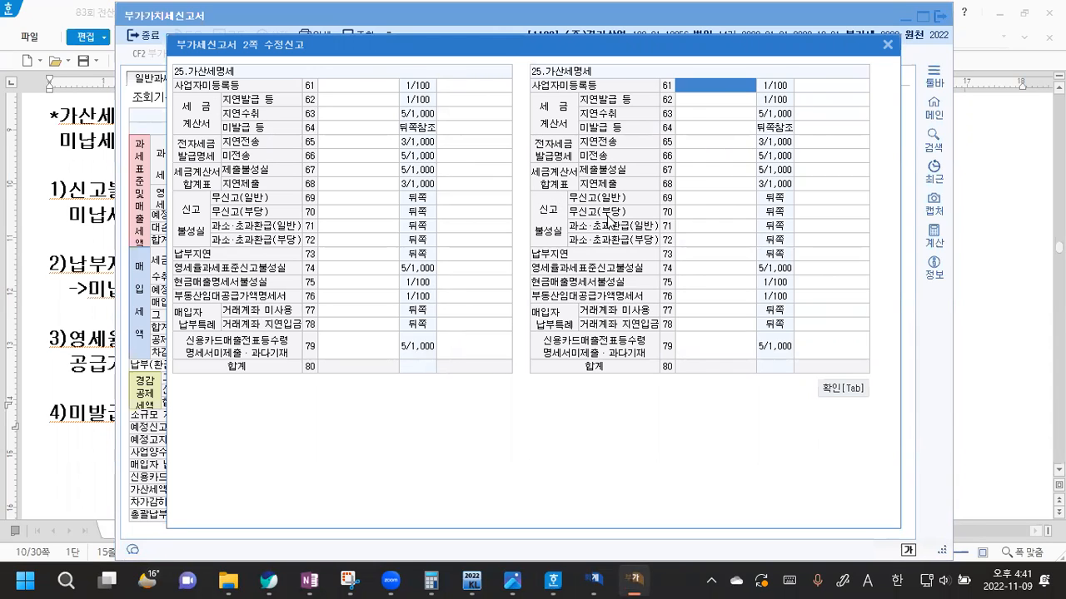
- Enter an amount of 1,000,000 and a tax of 10,000 in line 71 과소·초과환급(일반) of the amended penalty details
left_click(709, 226)
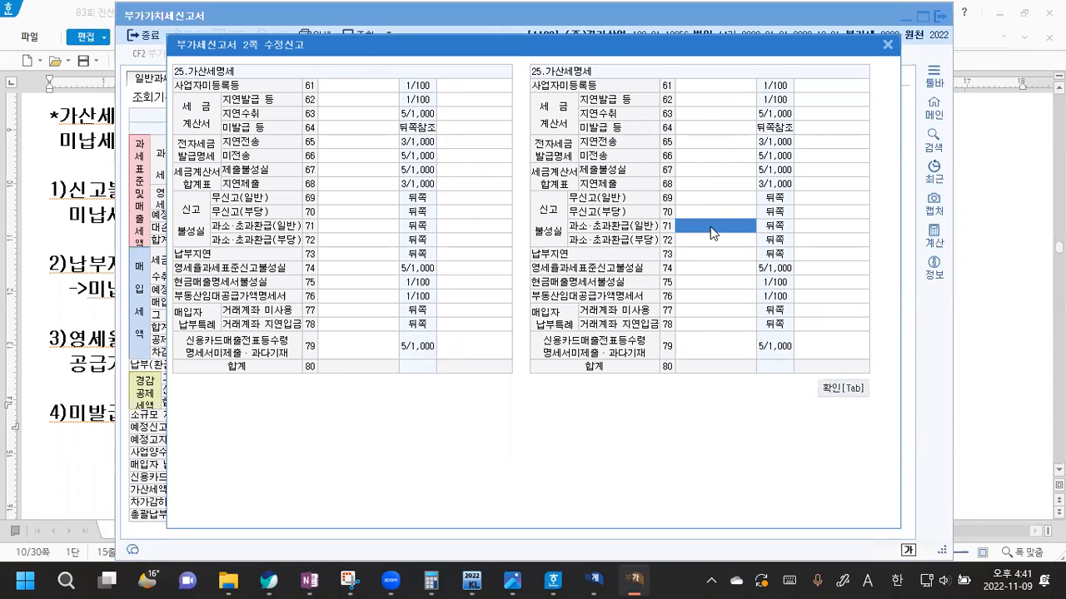
type("1000000")
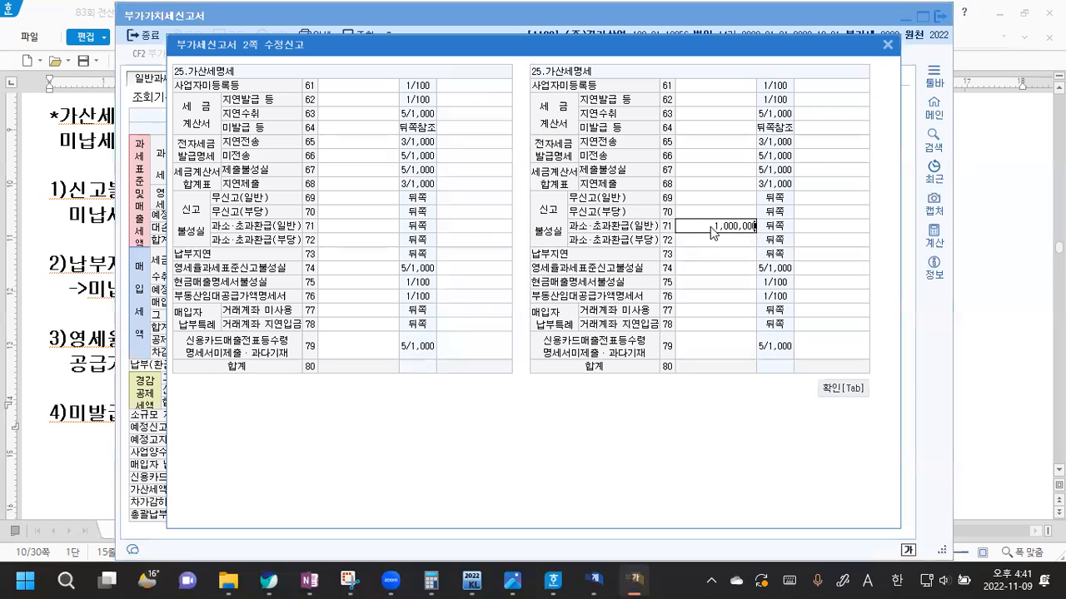
key("Return")
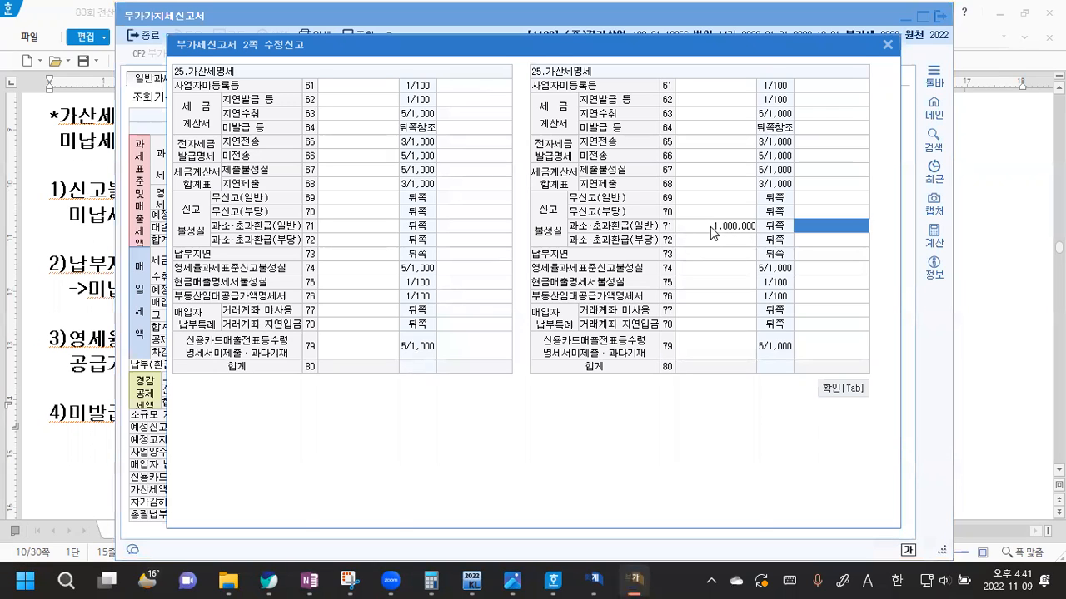
type("100000")
key("Return")
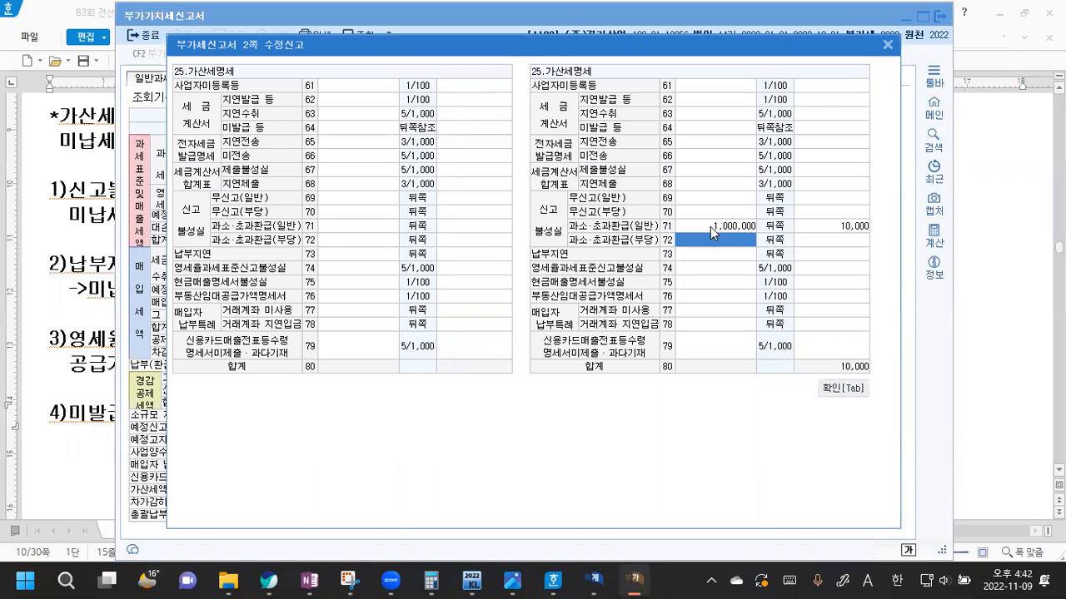
- Enter 1,000,000 in line 73 납부지연 and set the 당초납부기한 to 2022년 7월 25일 in the overdue-days calculation
left_click(744, 251)
type("1000000")
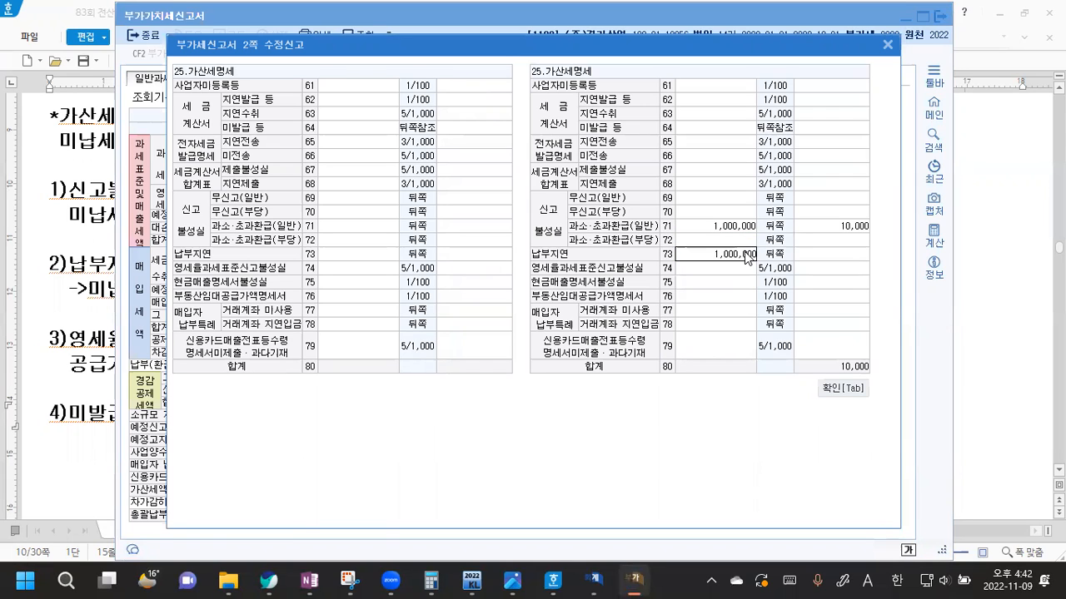
key("Return")
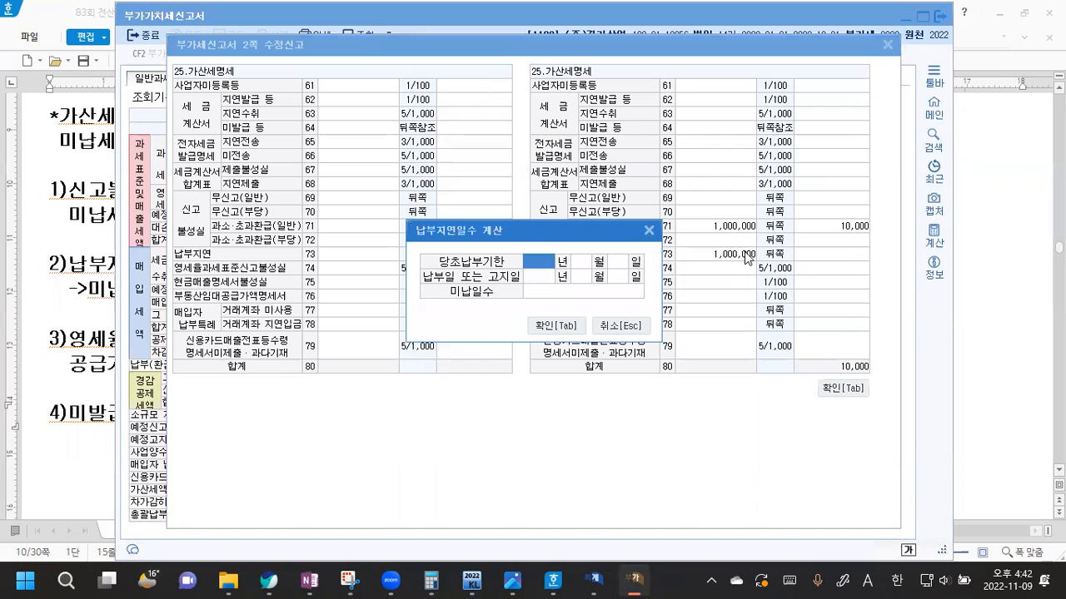
type("2022 년 ")
type("7")
key("Return")
type("25")
key("Return")
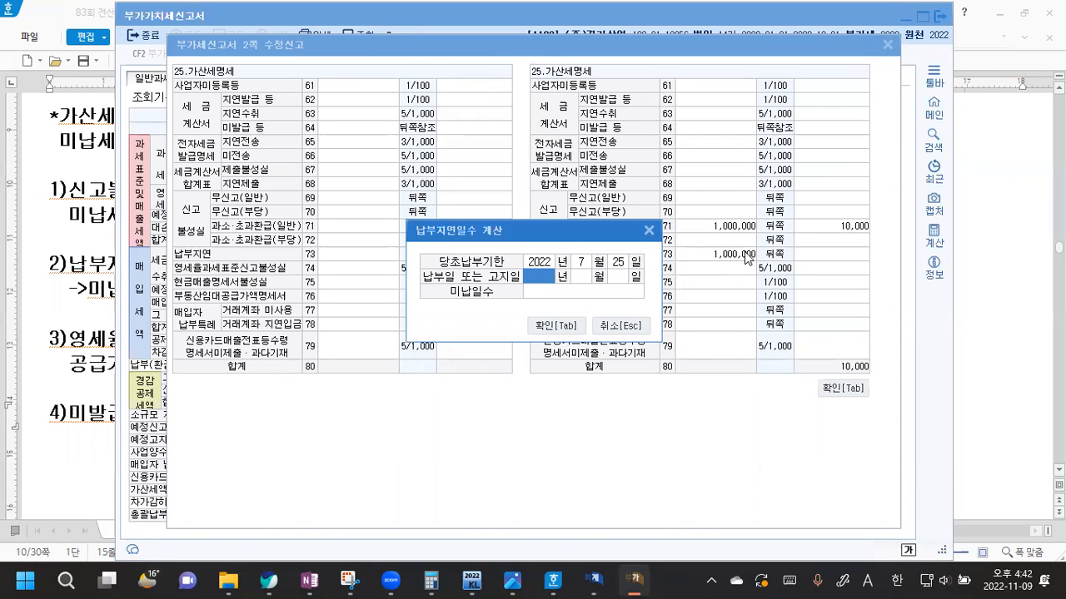
- Set the 납부일 또는 고지일 to 2022년 8월 14일 and apply the overdue-days calculation to line 73
type("2022")
key("Return")
type("08")
key("Return")
type("14")
key("Return")
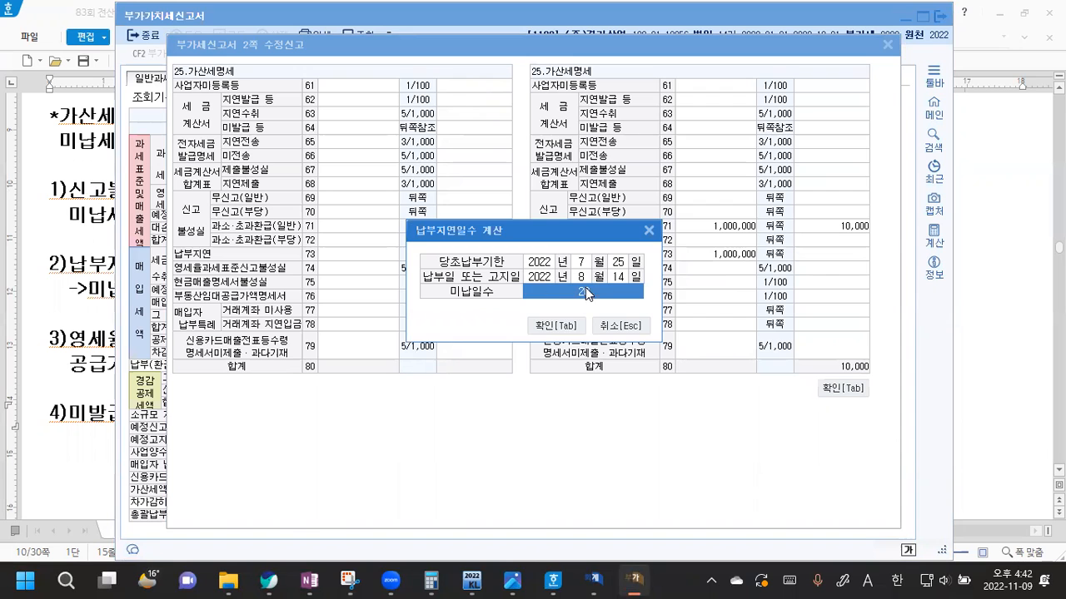
left_click(555, 325)
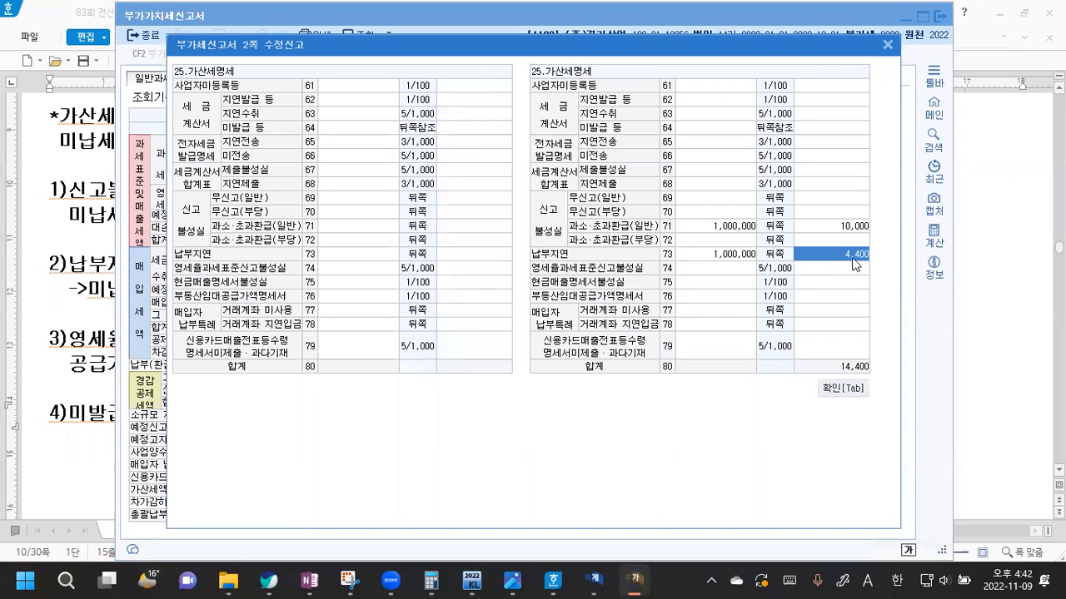
- Check the written calculations, and enter an amount of 3,300,000 and a tax of 1,650 in line 74 영세율과세표준신고불성실
left_click(975, 281)
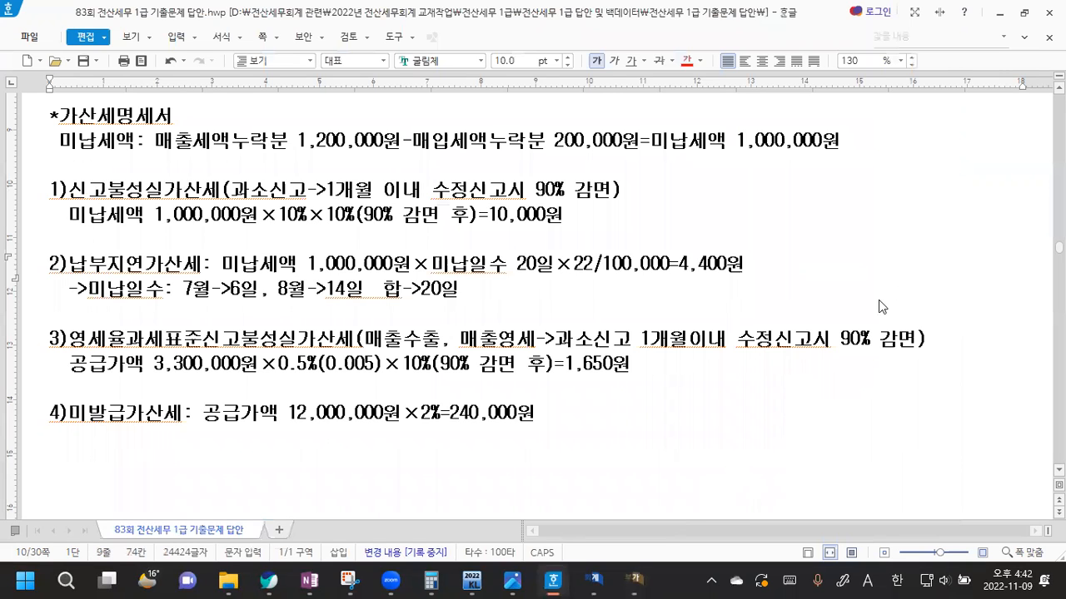
key("alt+Tab")
left_click(716, 268)
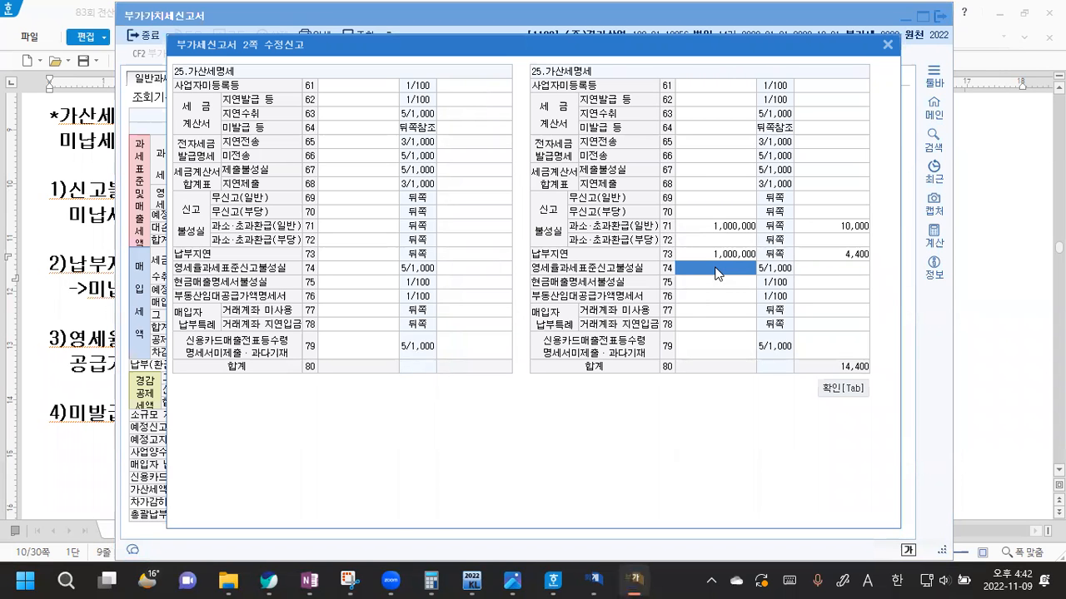
left_click(716, 268)
type("8300000")
key("Return")
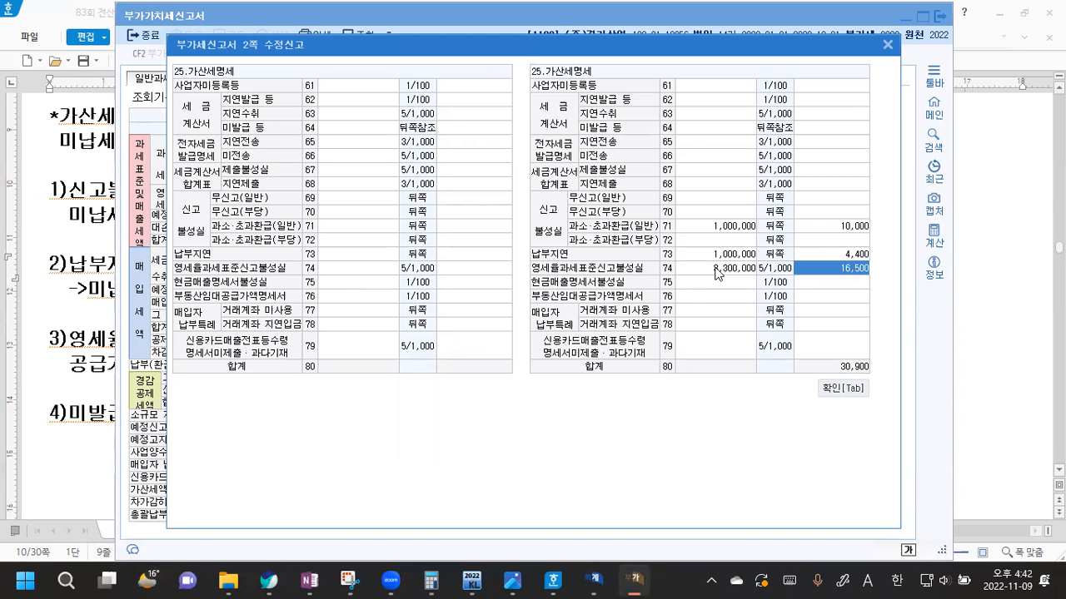
type("1650")
key("Return")
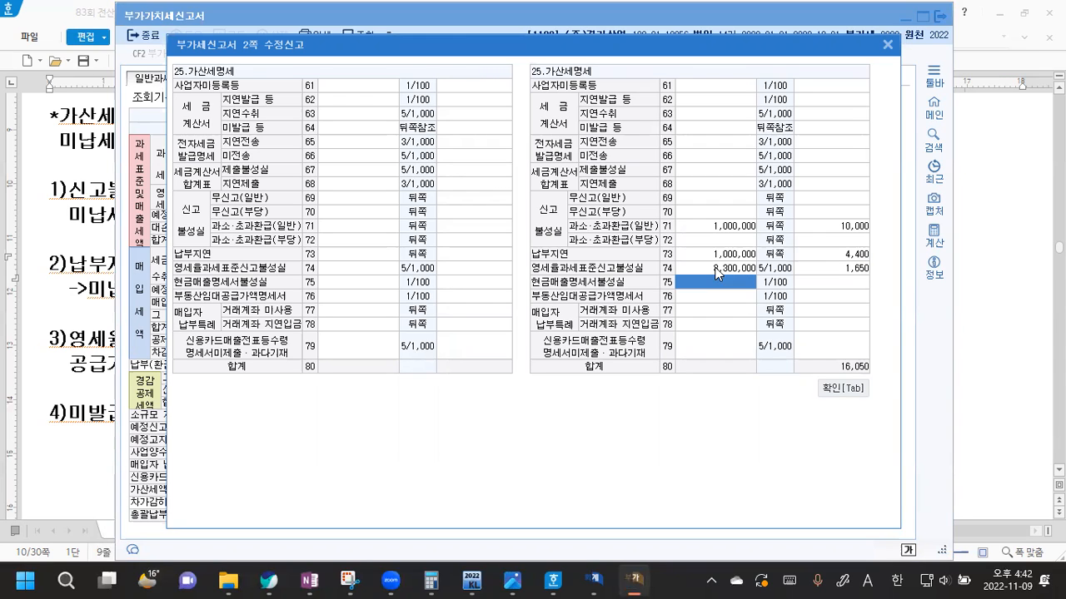
- Recheck the written calculations and enter an amount of 12,000,000 in line 64 미발급 등 of the amended penalty details
left_click(987, 306)
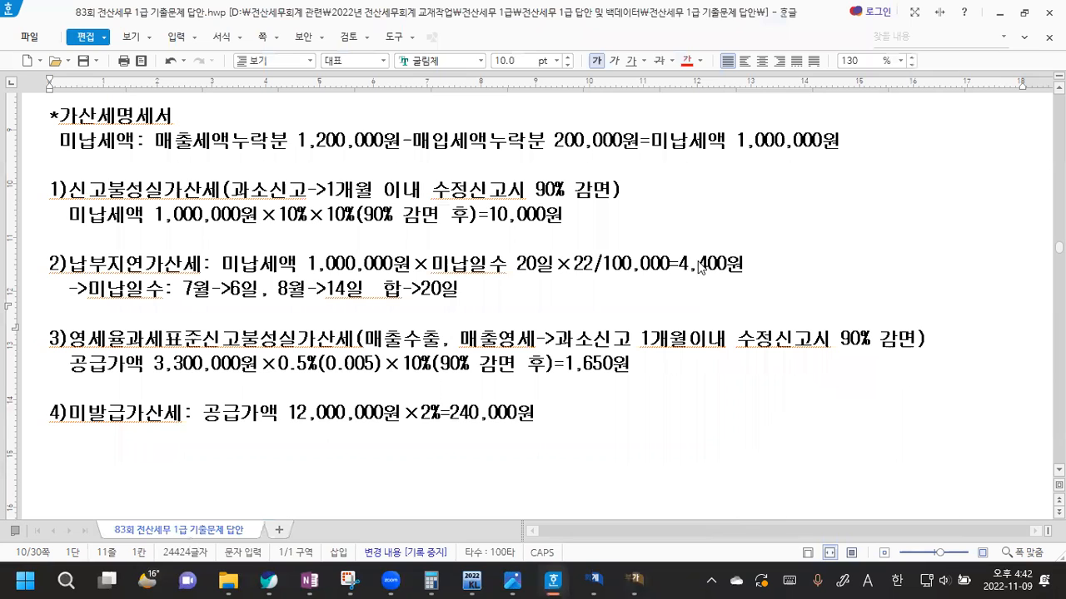
key("alt+Tab")
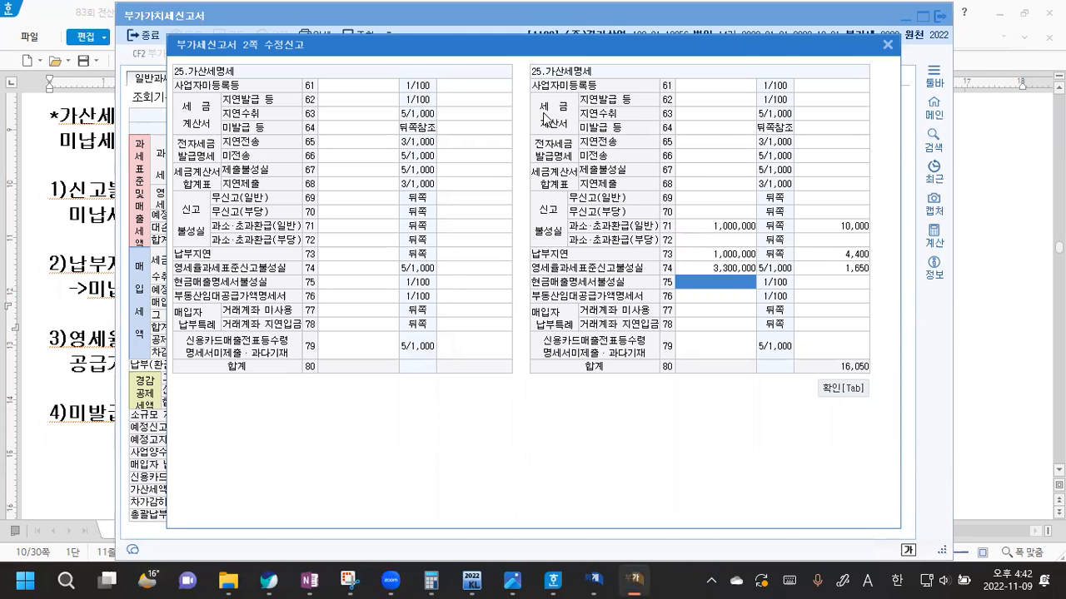
left_click(711, 130)
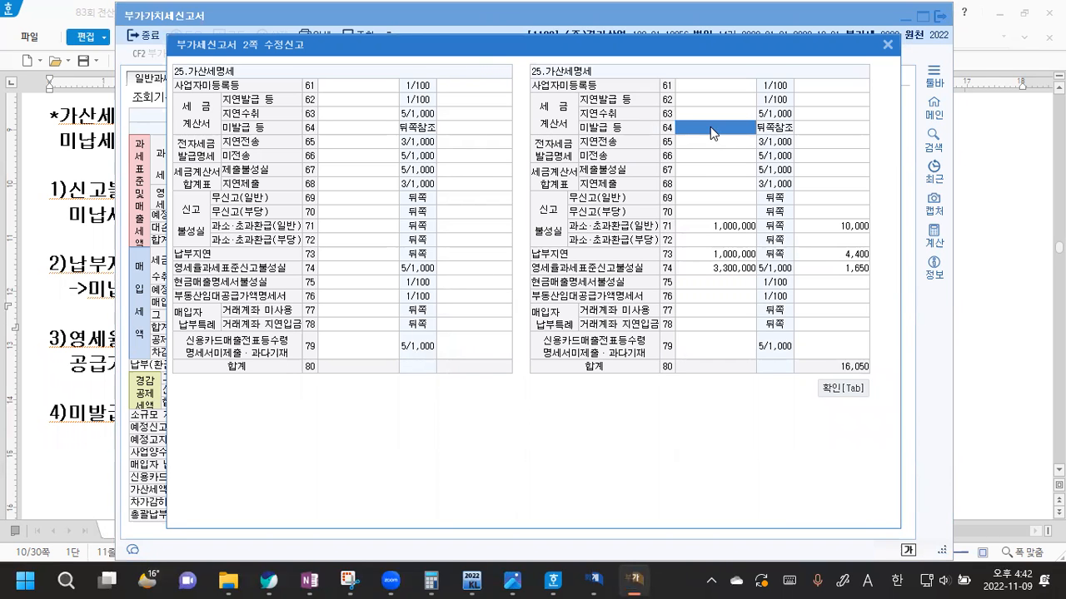
type("12000000")
key("Return")
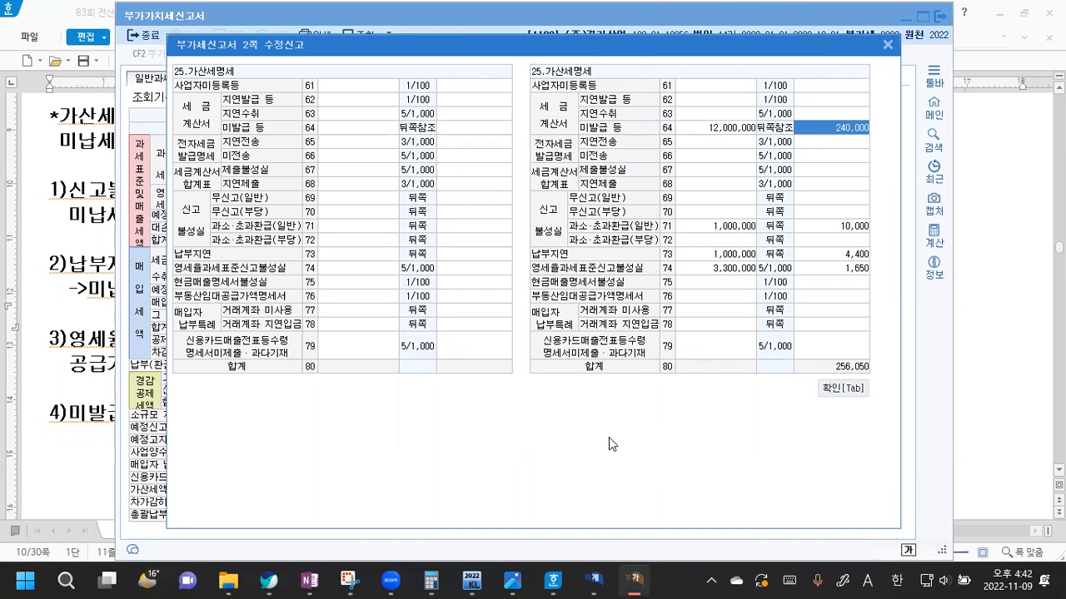
- Confirm the penalty tax details to carry them into the amended return, and close the 작성방법 guide
left_click_drag(688, 39, 686, 20)
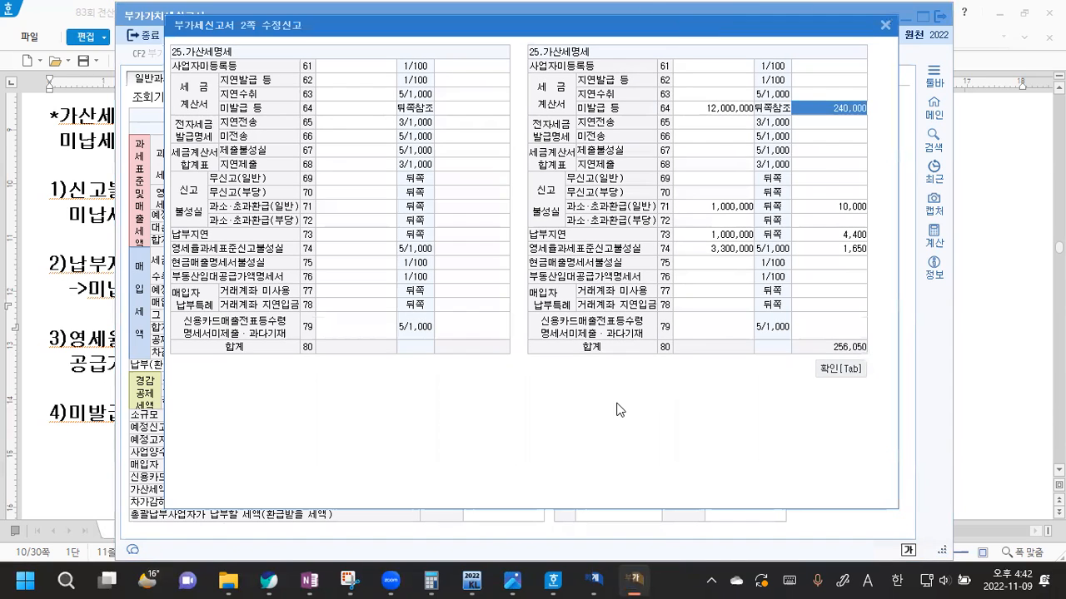
left_click(851, 369)
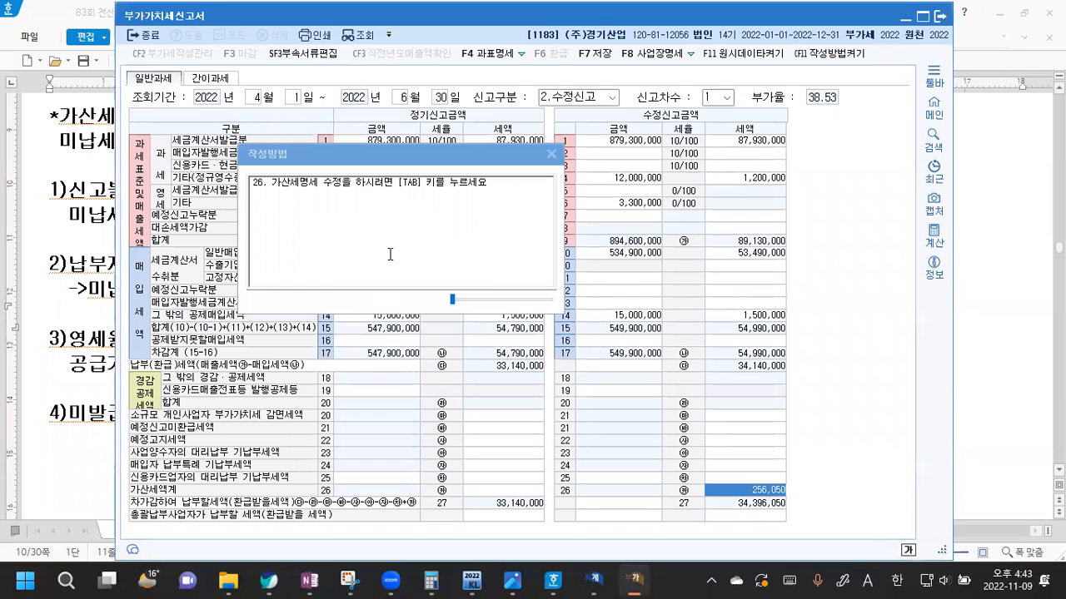
left_click(552, 154)
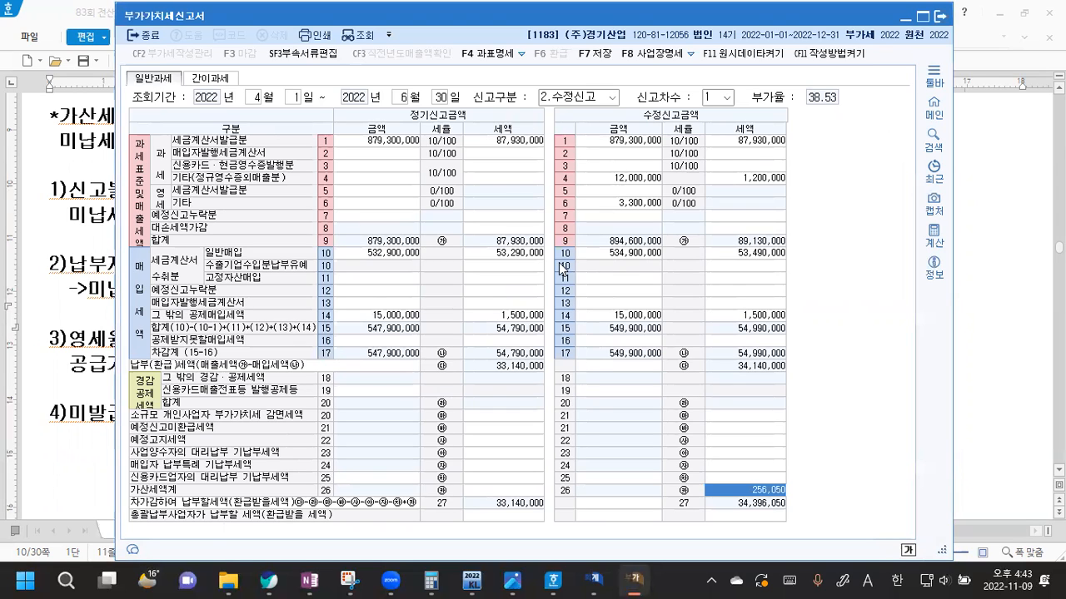
- Save the amended VAT return and acknowledge the save message
left_click(597, 58)
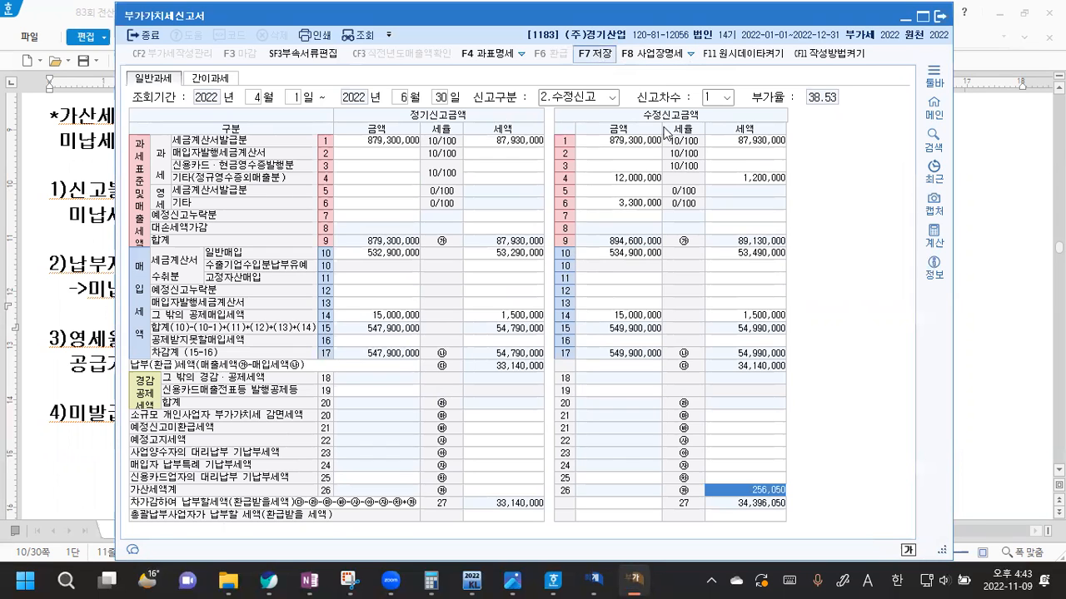
left_click(966, 281)
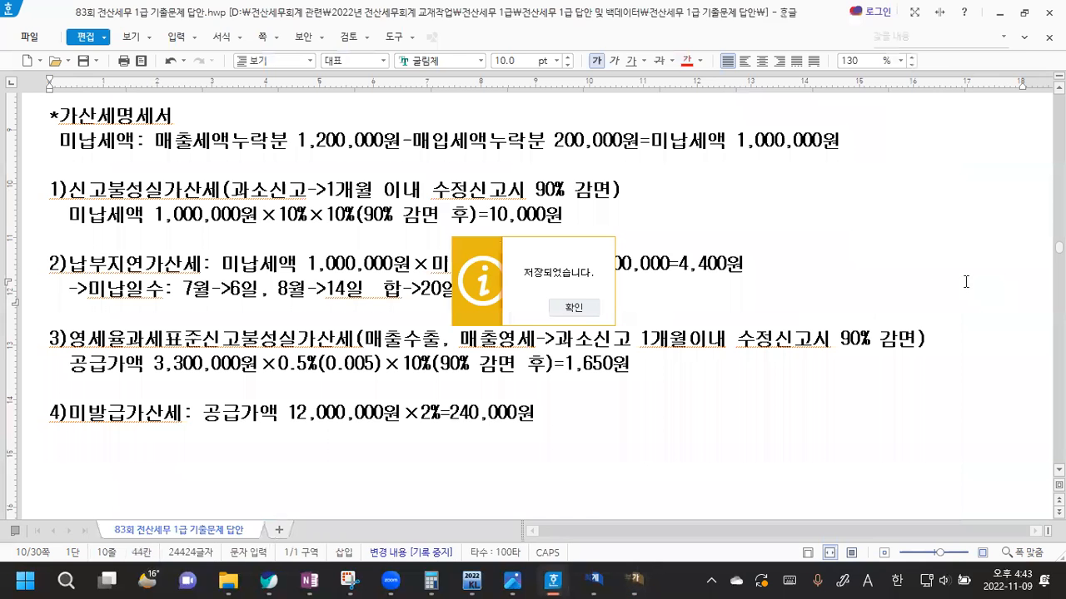
left_click(585, 313)
left_click(581, 315)
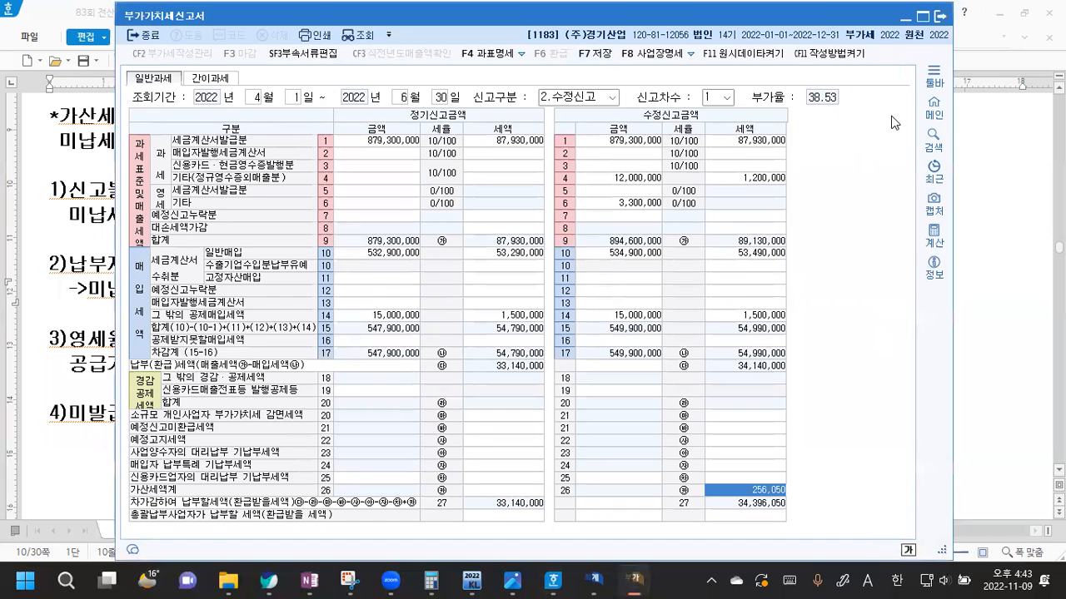
- Close the VAT return and go to question [2] of the 83rd exam in the 한글 answer document
left_click(940, 16)
scroll(52, 369, "down", 10)
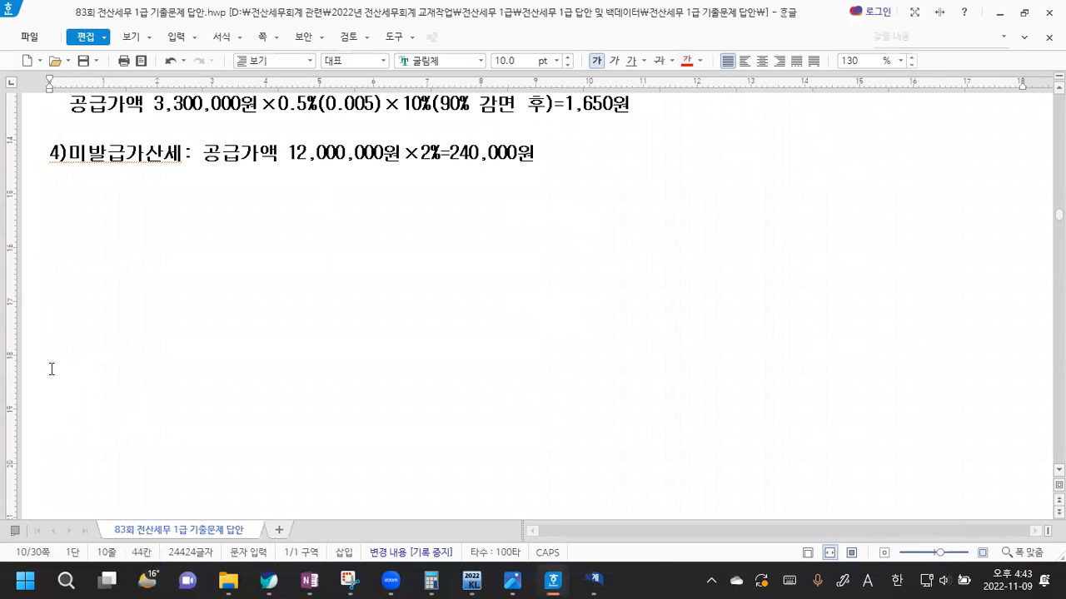
left_click(136, 199)
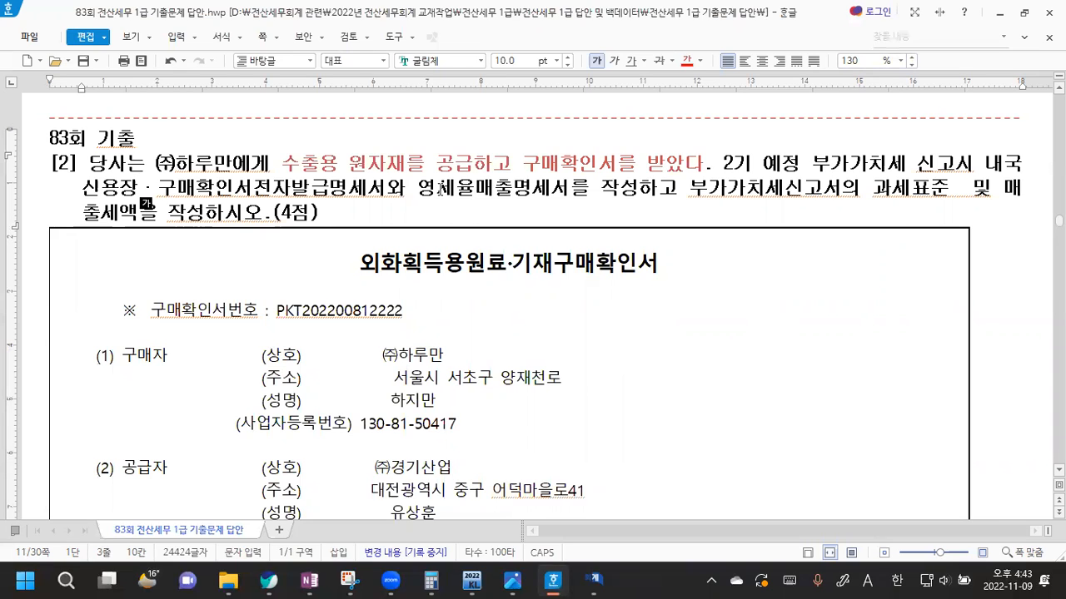
- Colour red the question's phrases naming the 내국신용장·구매확인서전자발급명세서, the 영세율매출명세서 and the VAT return's 과세표준 및 매출세액 to prepare
left_click(452, 196, "shift")
left_click_drag(452, 196, 639, 192)
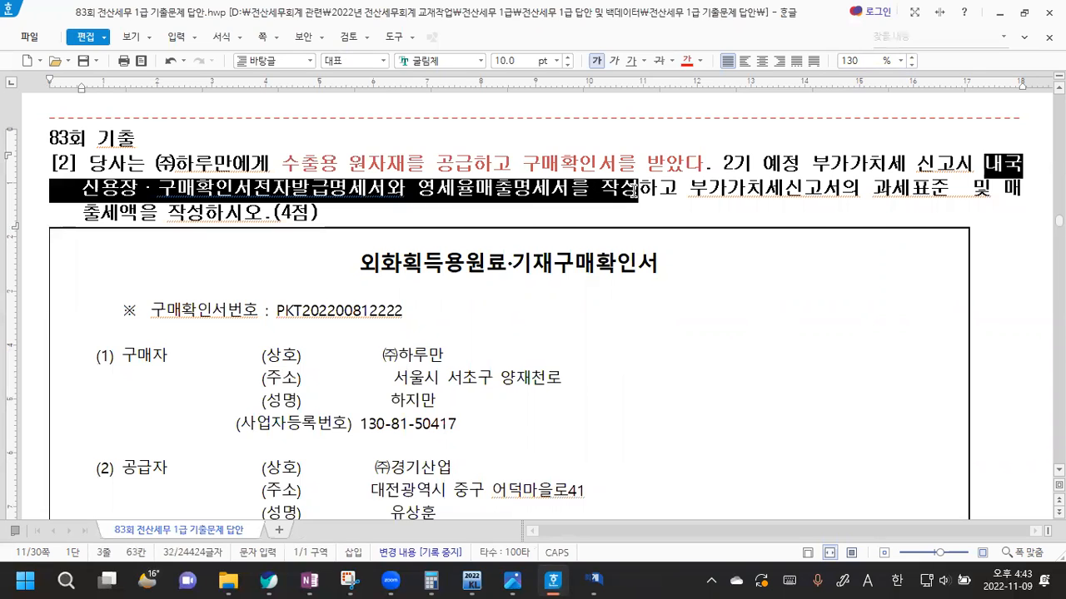
left_click(686, 61)
left_click_drag(691, 188, 204, 214)
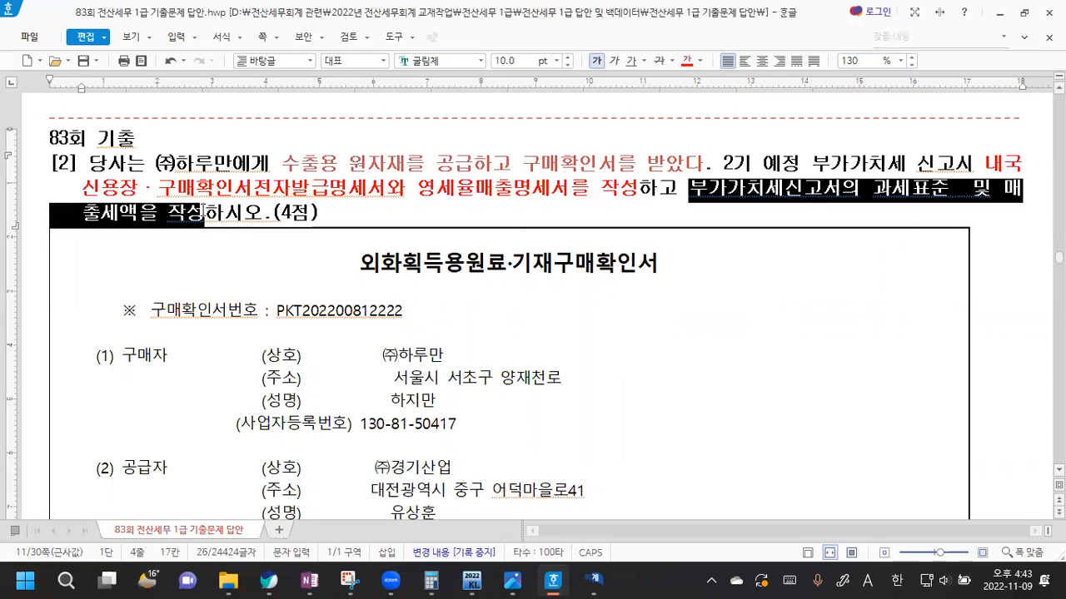
left_click(687, 61)
left_click(444, 232)
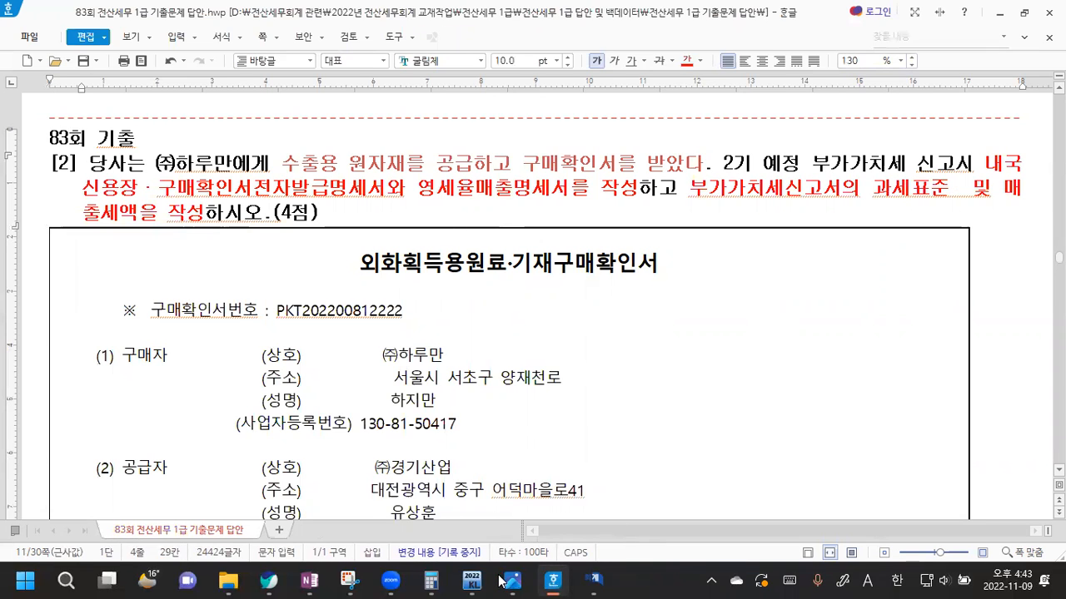
- Switch to KcLep and open the 내국신용장.구매확인서전자발급명세서 for July to September 2022
left_click(473, 581)
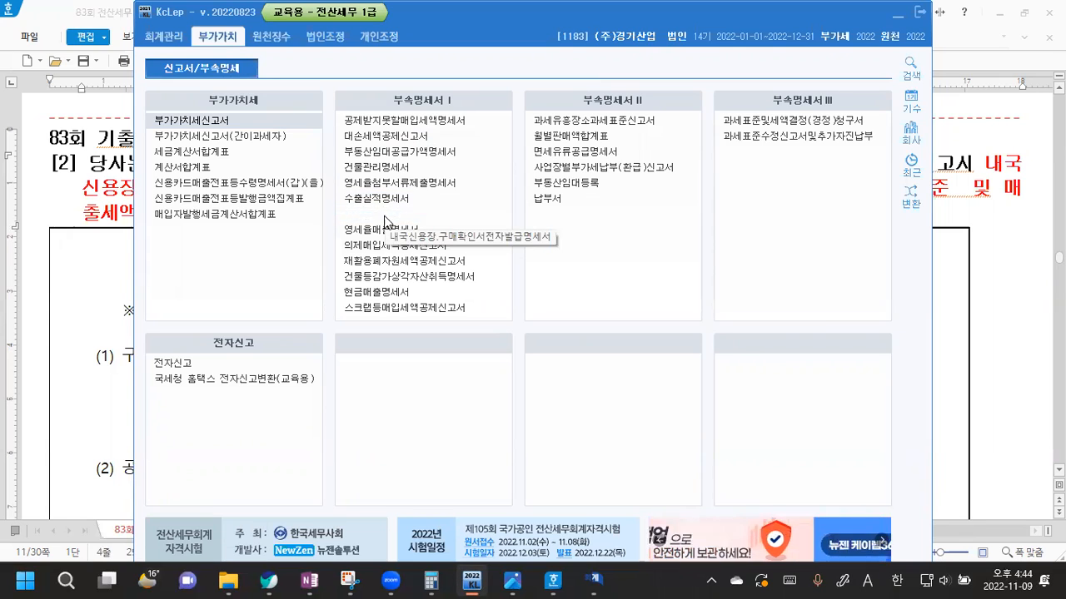
left_click(384, 217)
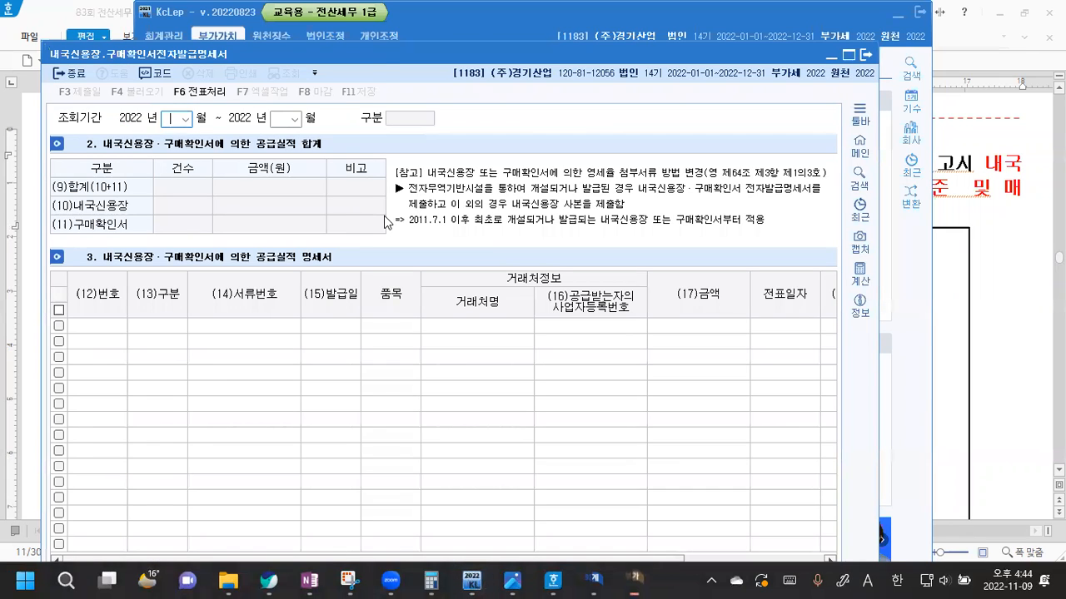
left_click_drag(383, 55, 407, 19)
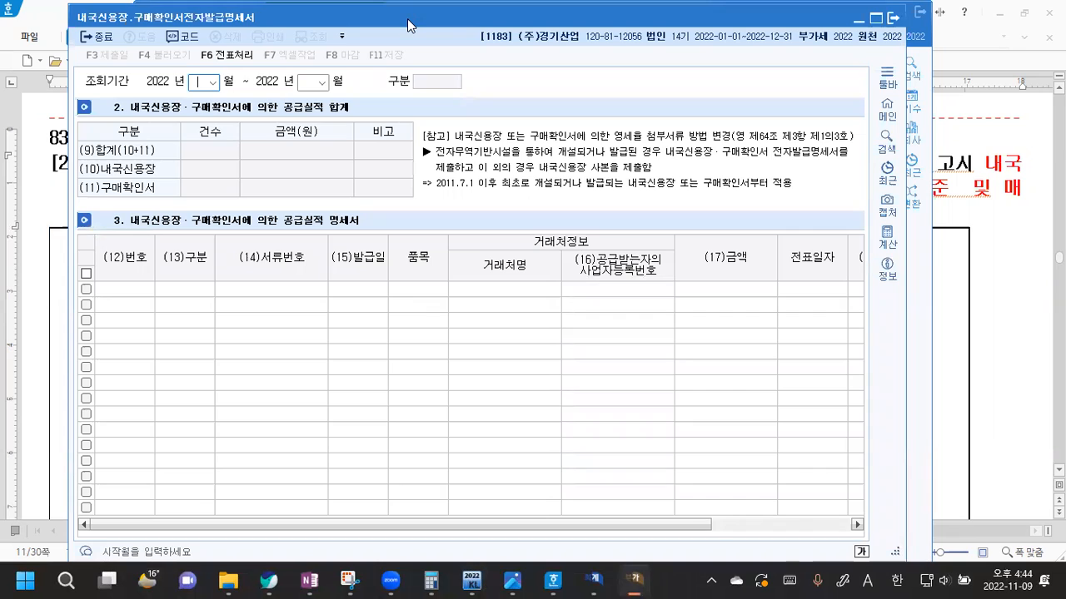
type("7")
key("Return")
type("9")
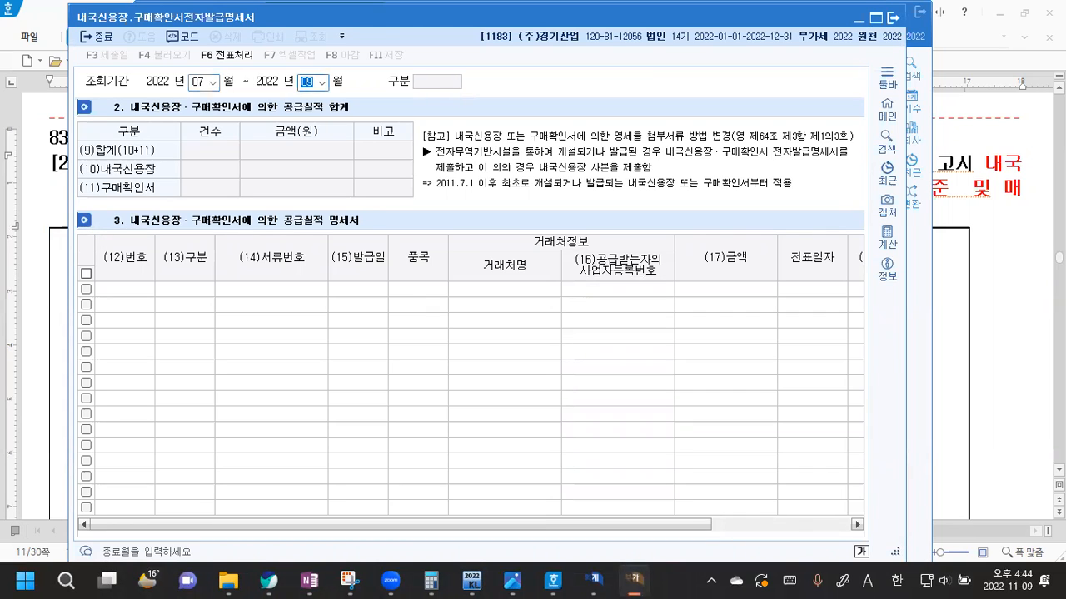
key("Return")
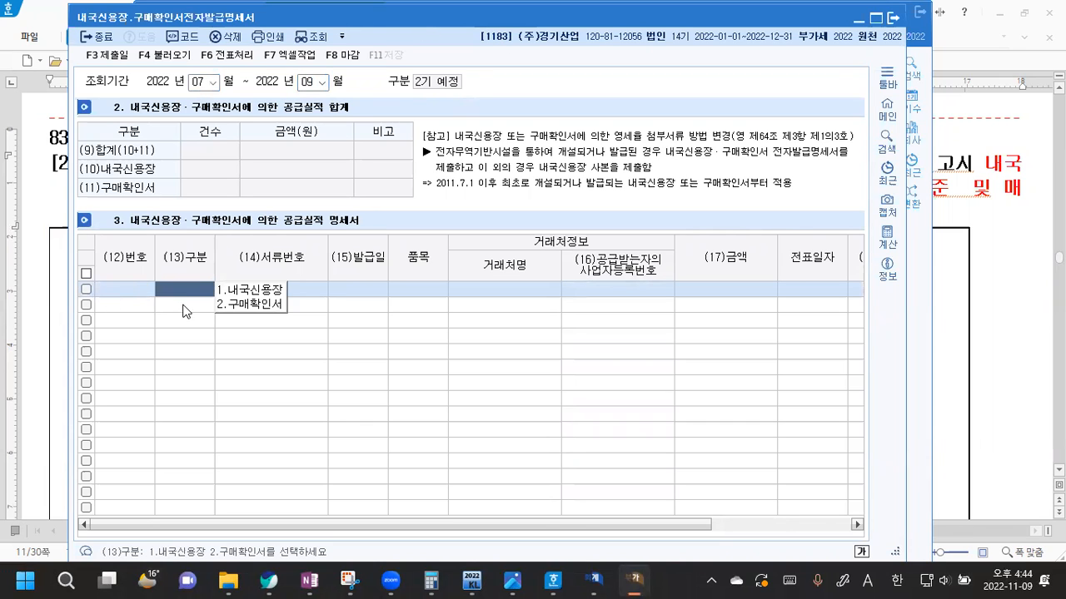
left_click(251, 305)
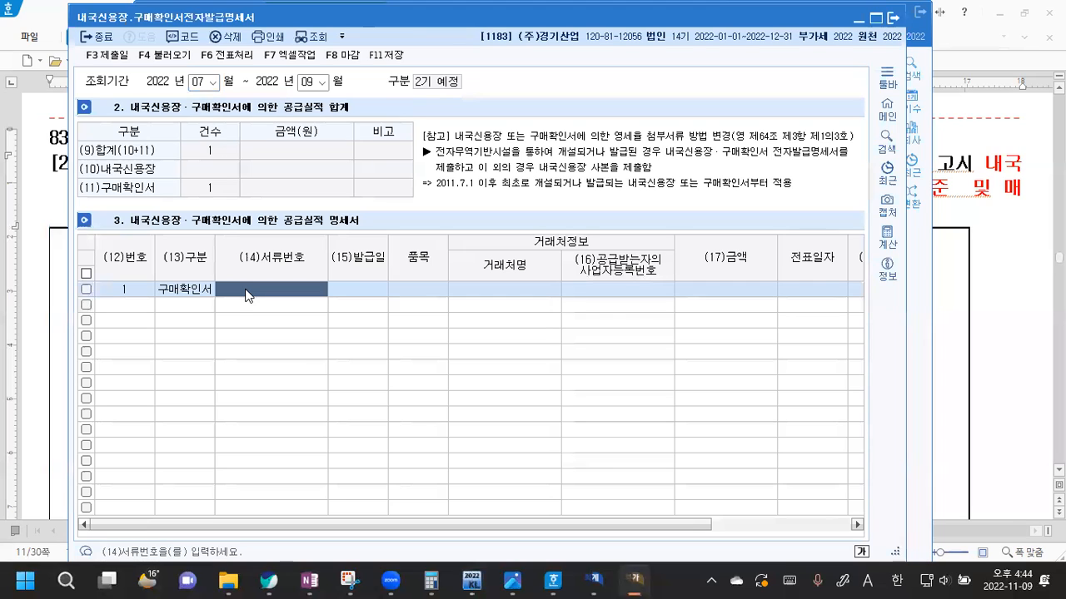
key("Hangul")
type("ㅔ")
key("BackSpace")
key("Hangul")
type("PK")
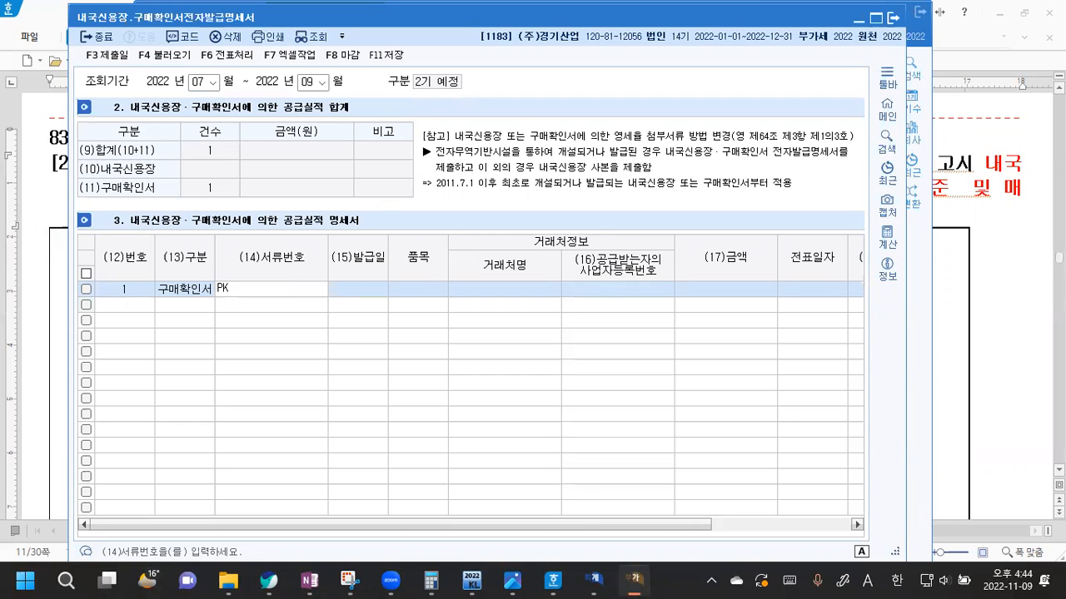
type("T202200812222")
key("Return")
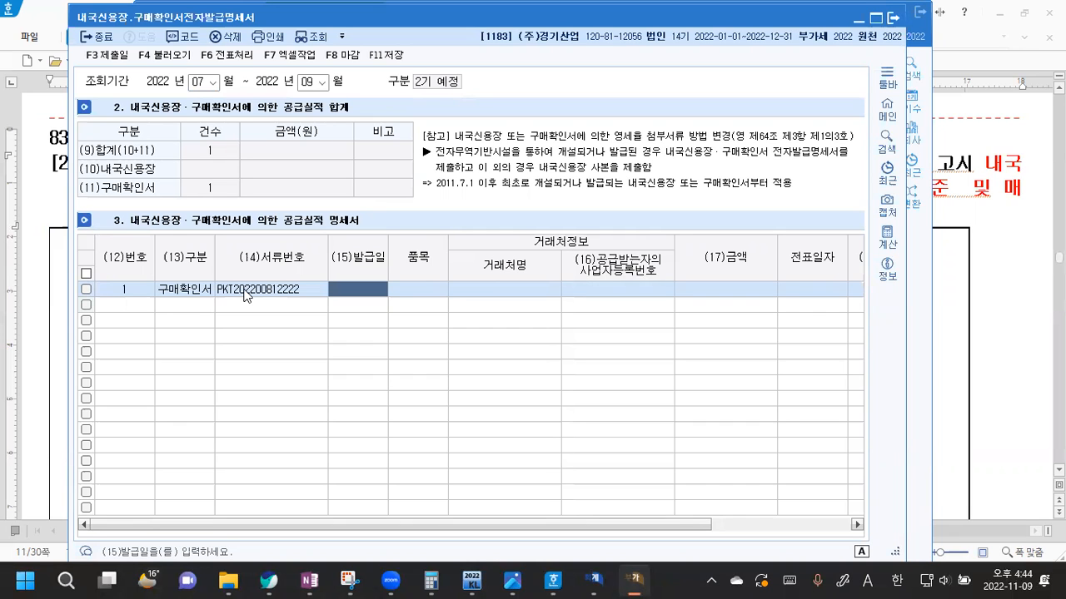
- Look up the confirmation date in the exam document and enter 2022-08-08 as the row's 발급일
left_click(953, 333)
scroll(858, 324, "down", 10)
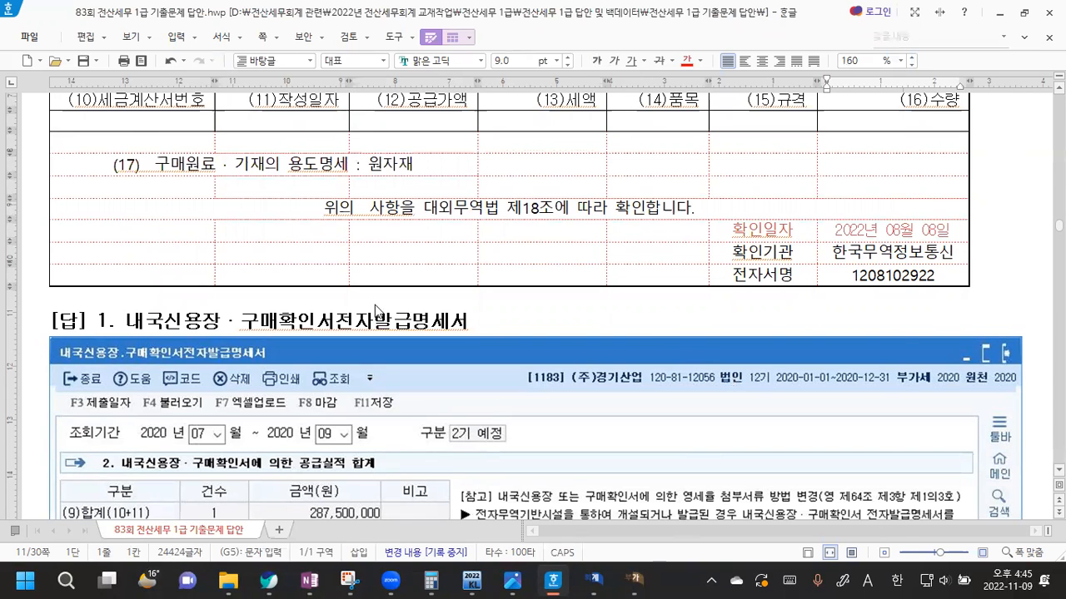
key("alt+Tab")
type("2022-08-08")
key("Return")
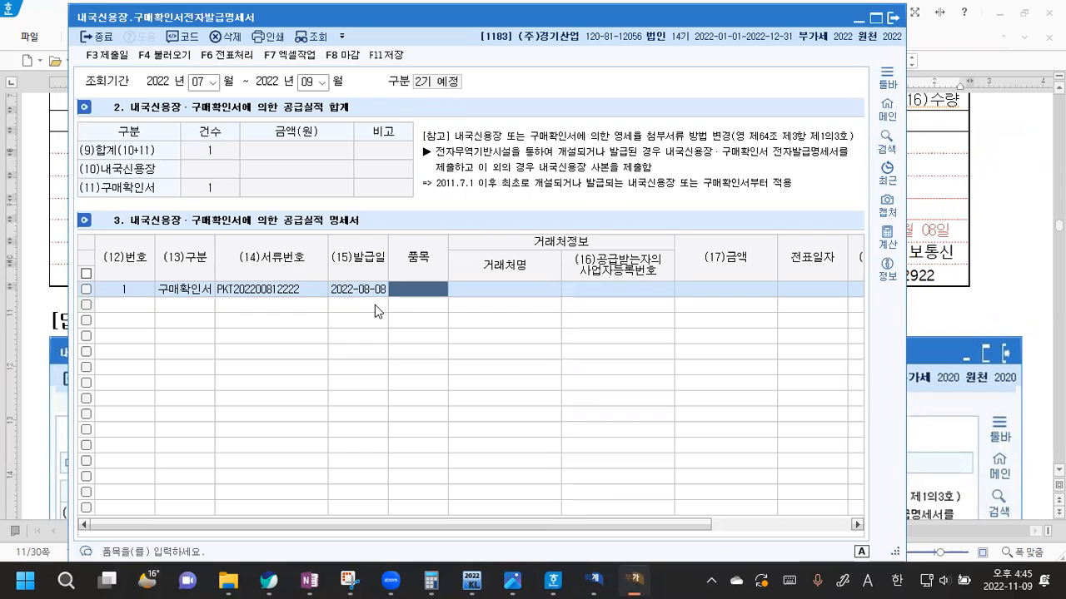
- Examine the model answer's screens in the exam document against the 구매확인서 form's 품목 column
left_click(1006, 324)
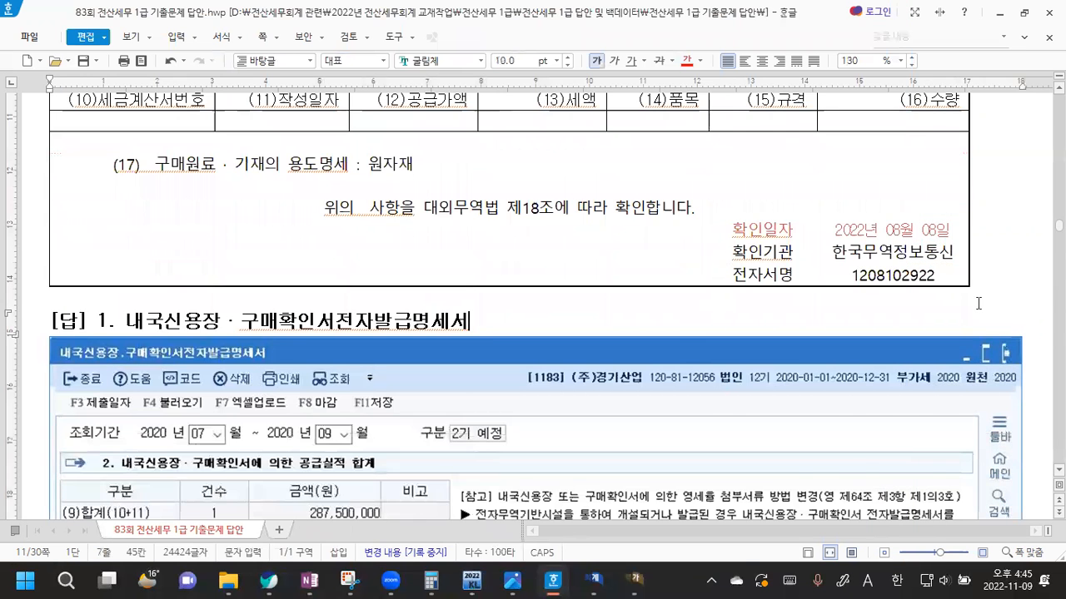
scroll(589, 295, "down", 5)
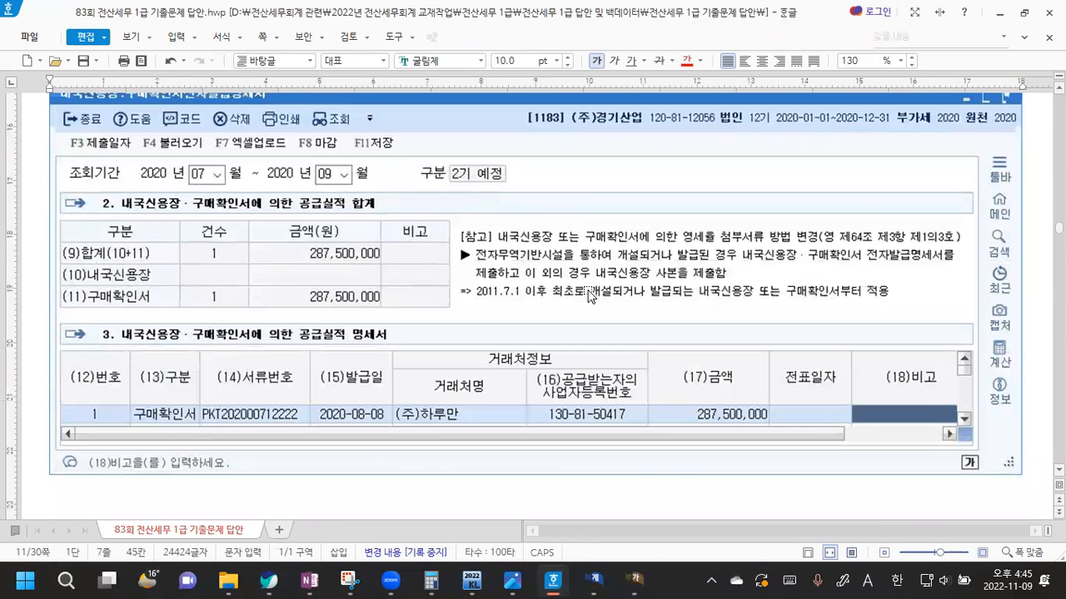
scroll(589, 295, "up", 3)
scroll(594, 285, "down", 1)
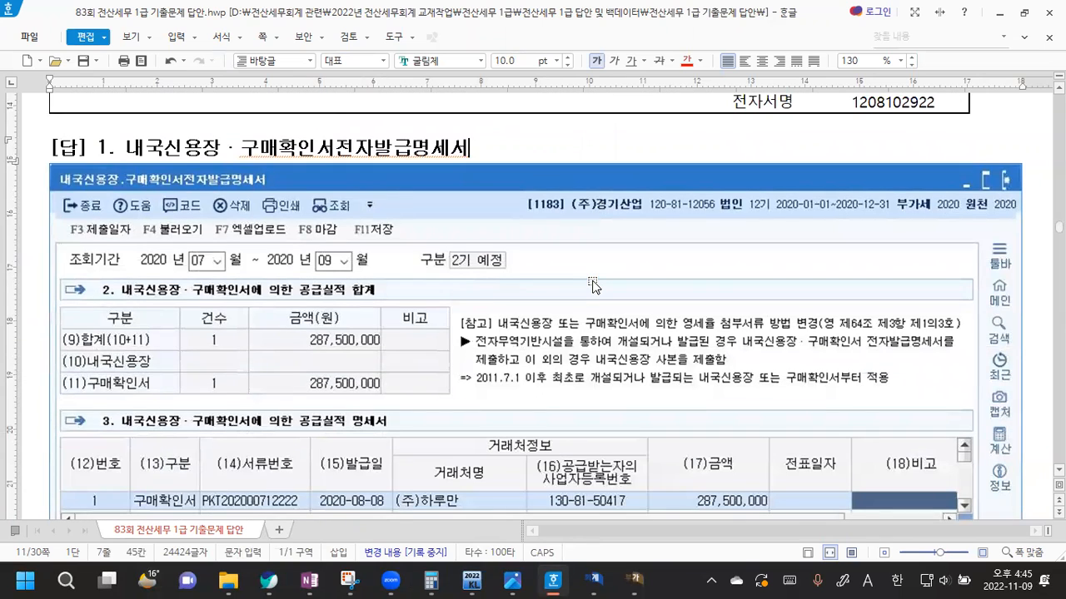
scroll(593, 286, "down", 1)
scroll(597, 288, "down", 5)
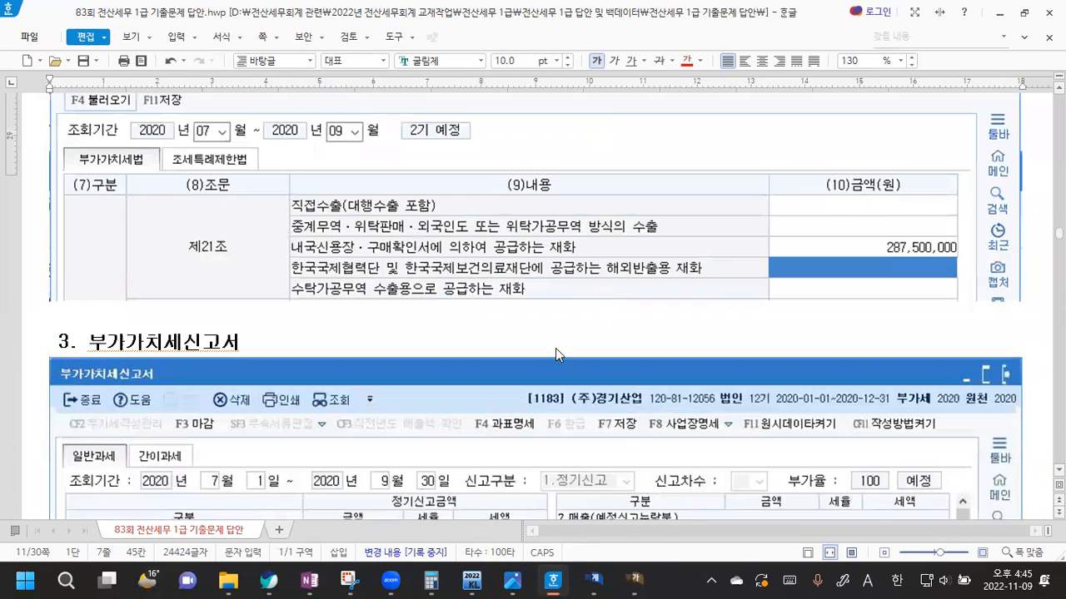
key("alt+Tab")
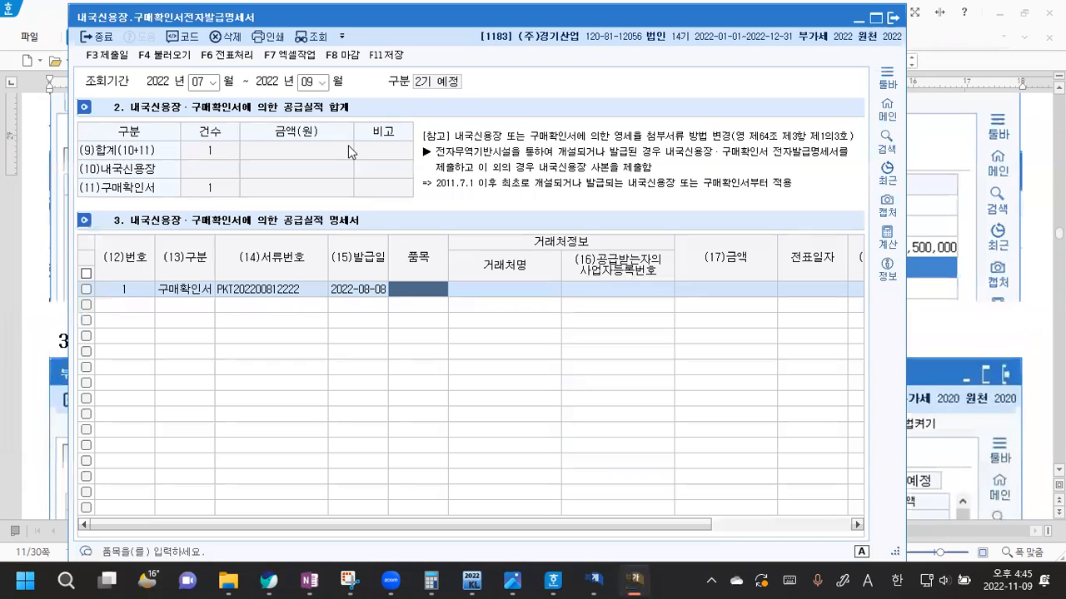
left_click(972, 336)
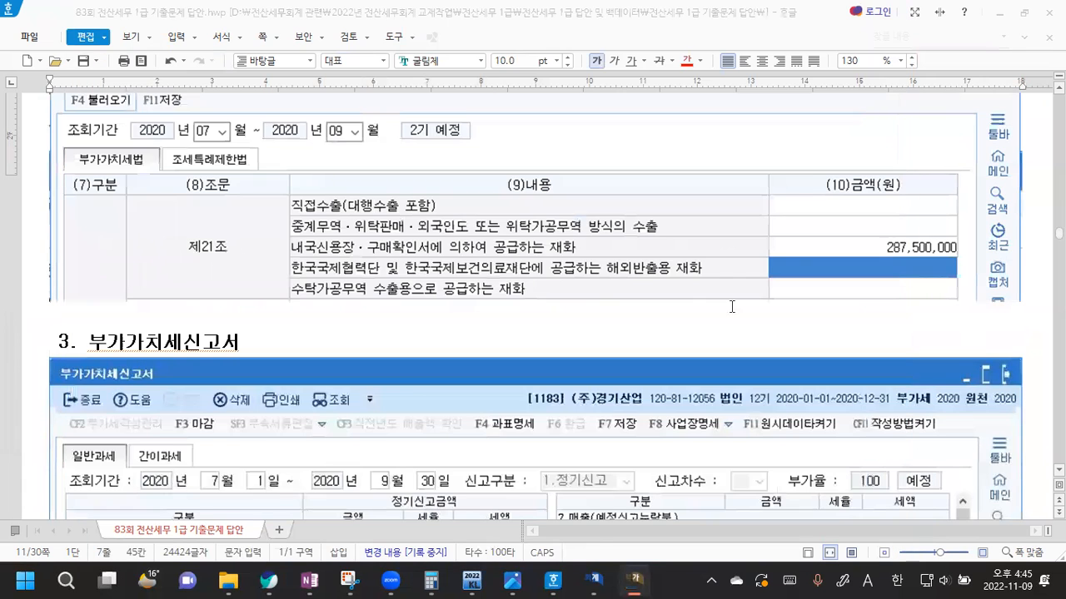
- Check the 품명 및 규격 entry and the tax invoice 품목 field in the question's purchase confirmation
scroll(731, 307, "up", 10)
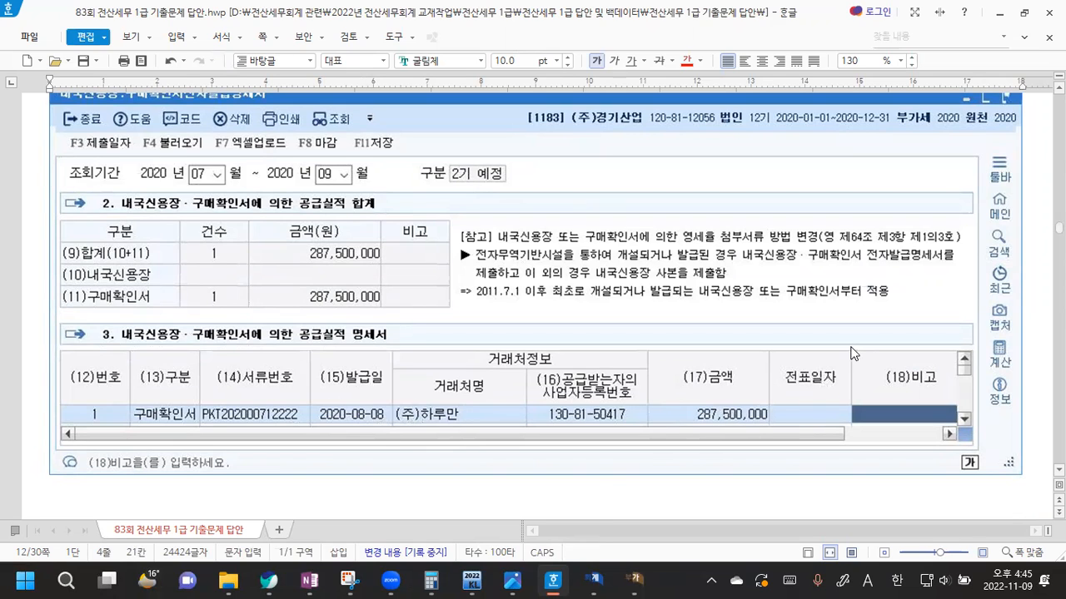
scroll(582, 215, "up", 5)
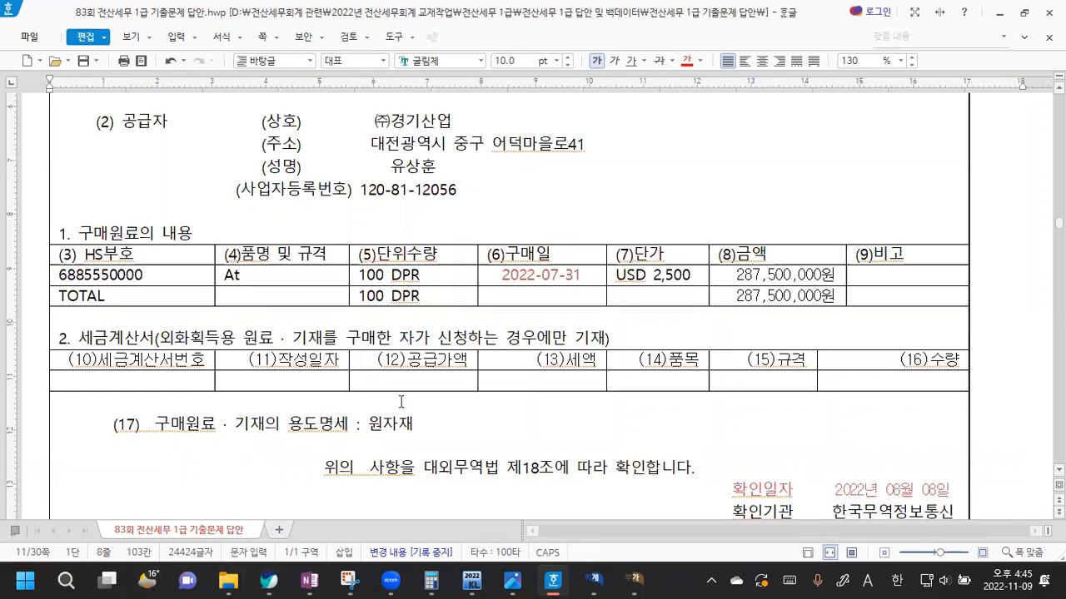
left_click_drag(227, 253, 326, 254)
left_click_drag(226, 275, 248, 276)
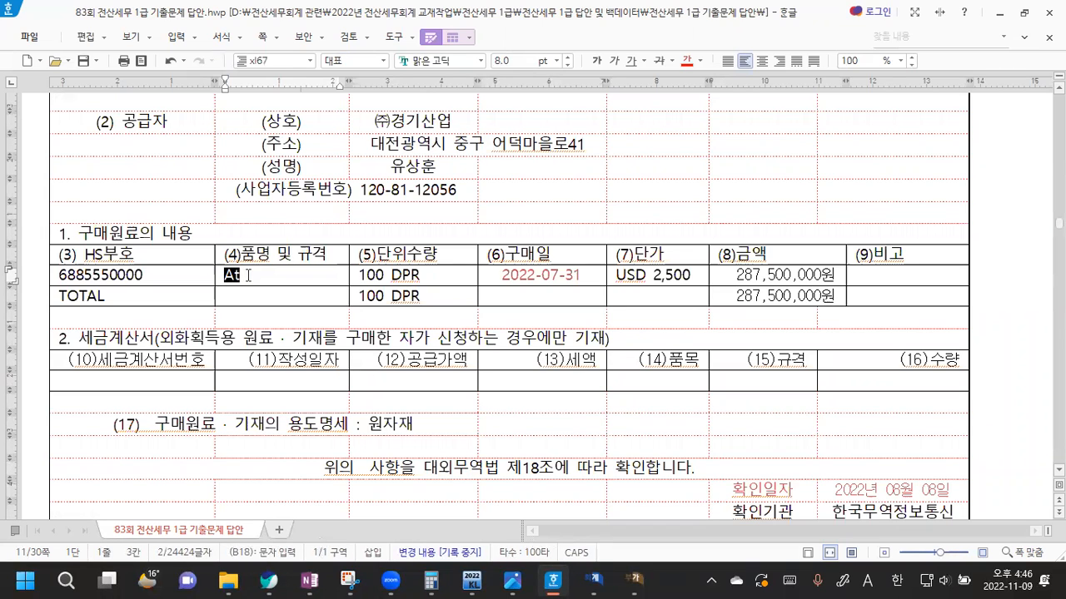
left_click(247, 275)
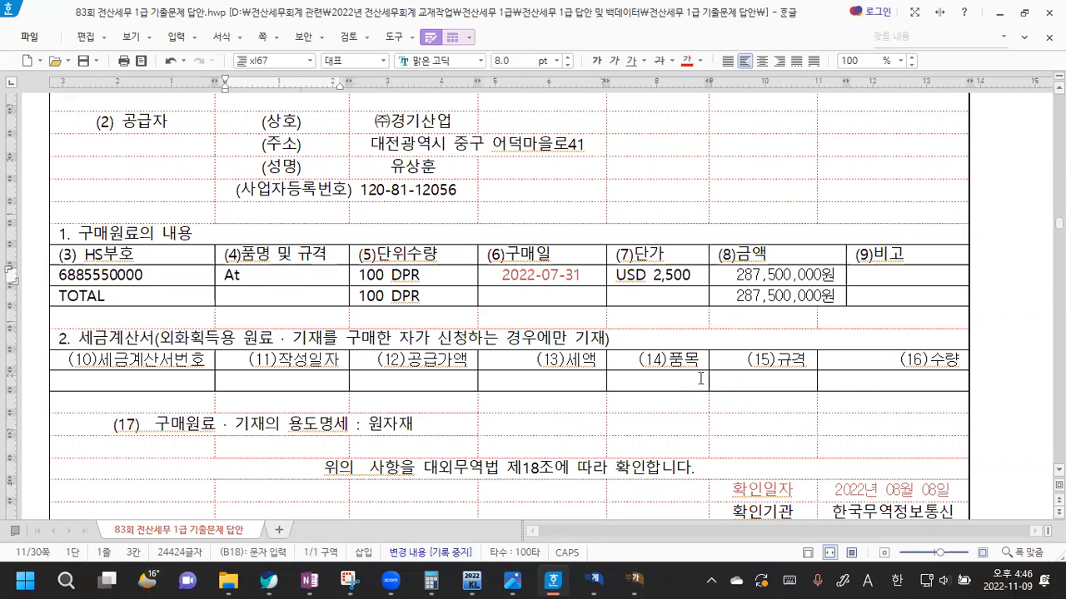
key("Hangul")
left_click(644, 380)
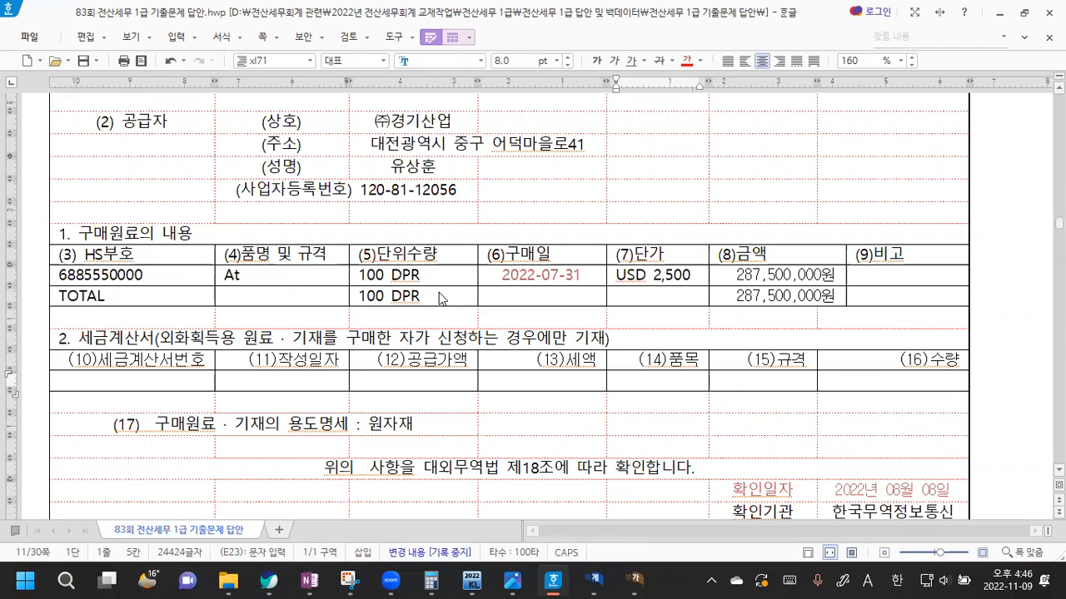
- Leave the row's 품목 blank and select (주)하루만 as its 거래처 from the client lookup
key("alt+Tab")
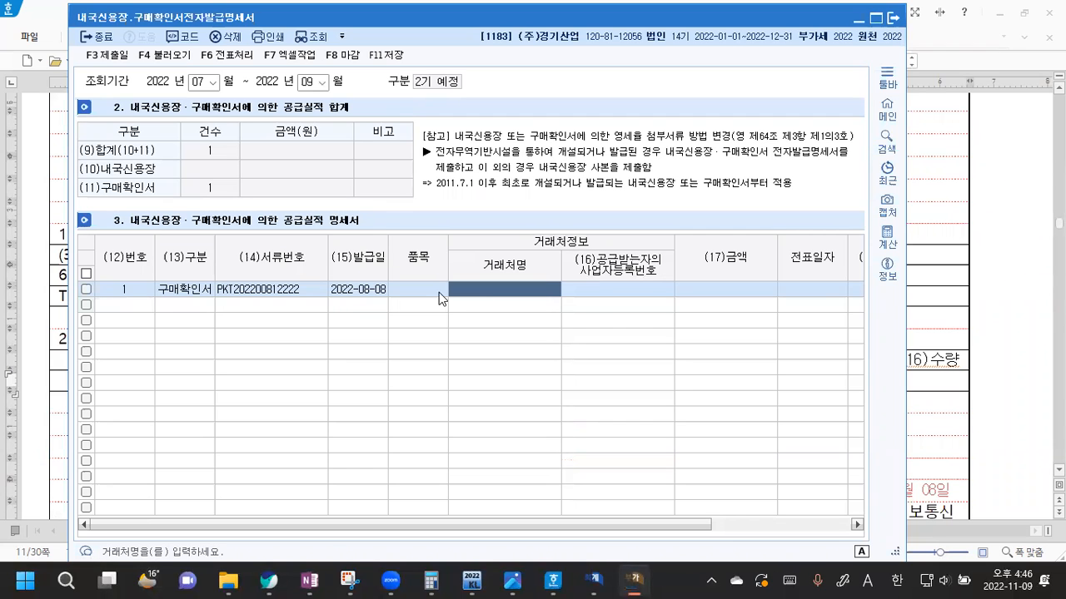
key("F2")
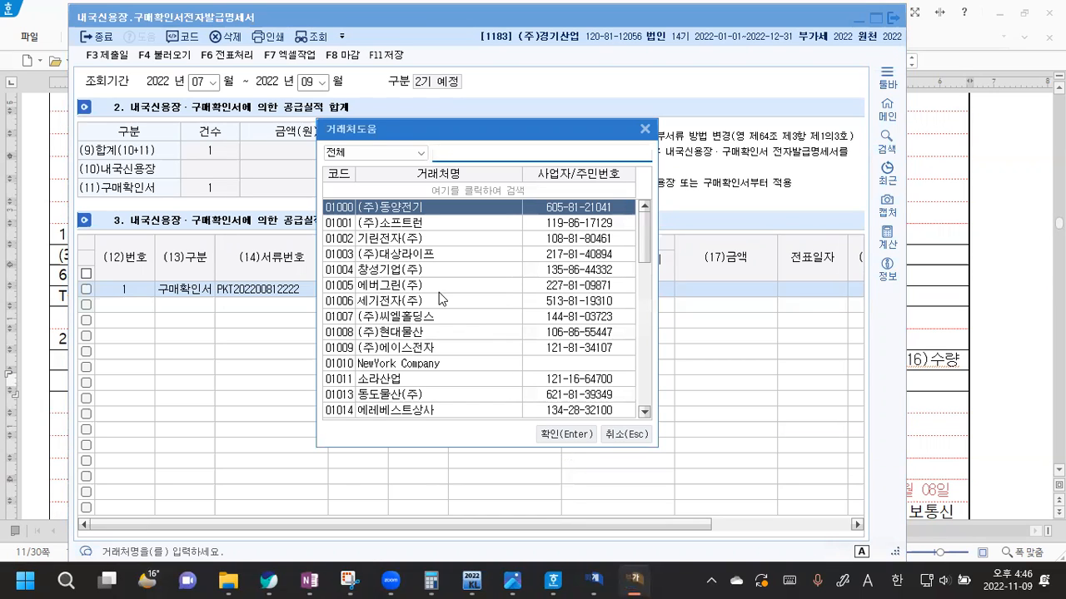
type("에")
key("BackSpace")
key("Hangul")
type("ㅎ")
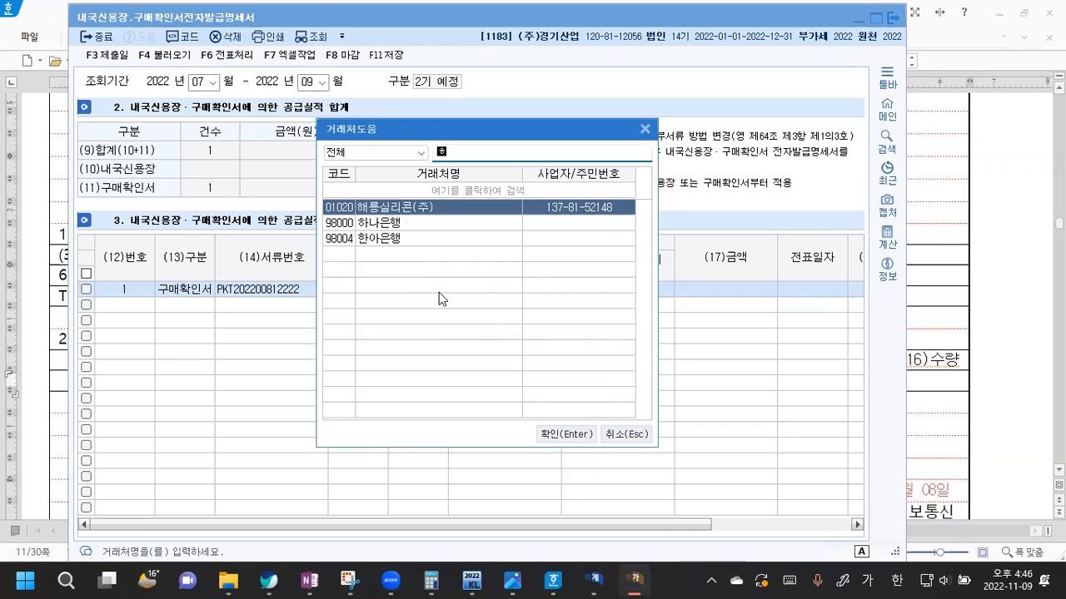
type("ㅏ")
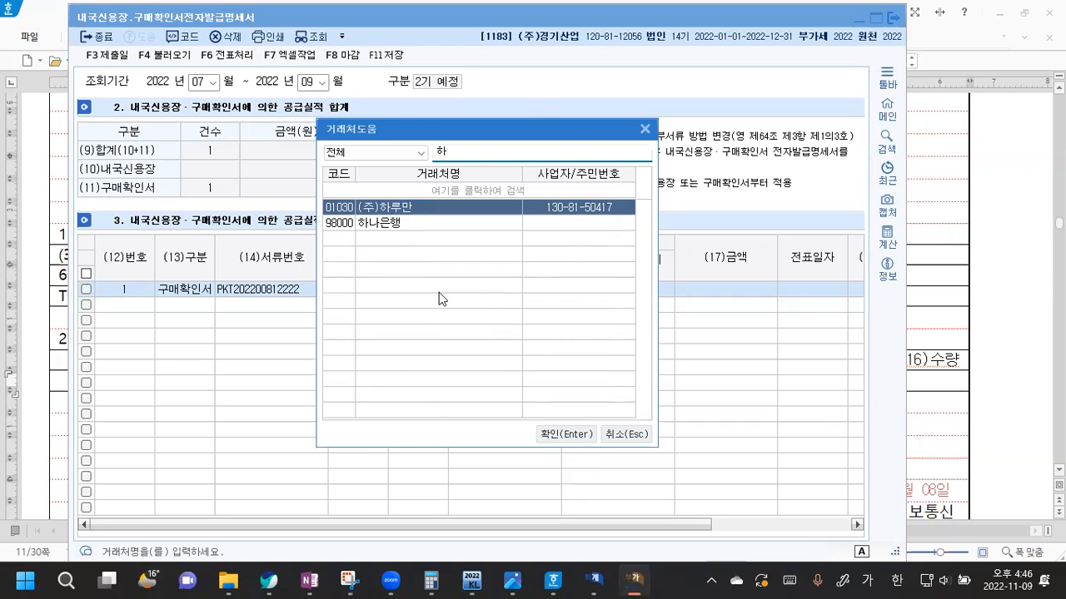
key("Return")
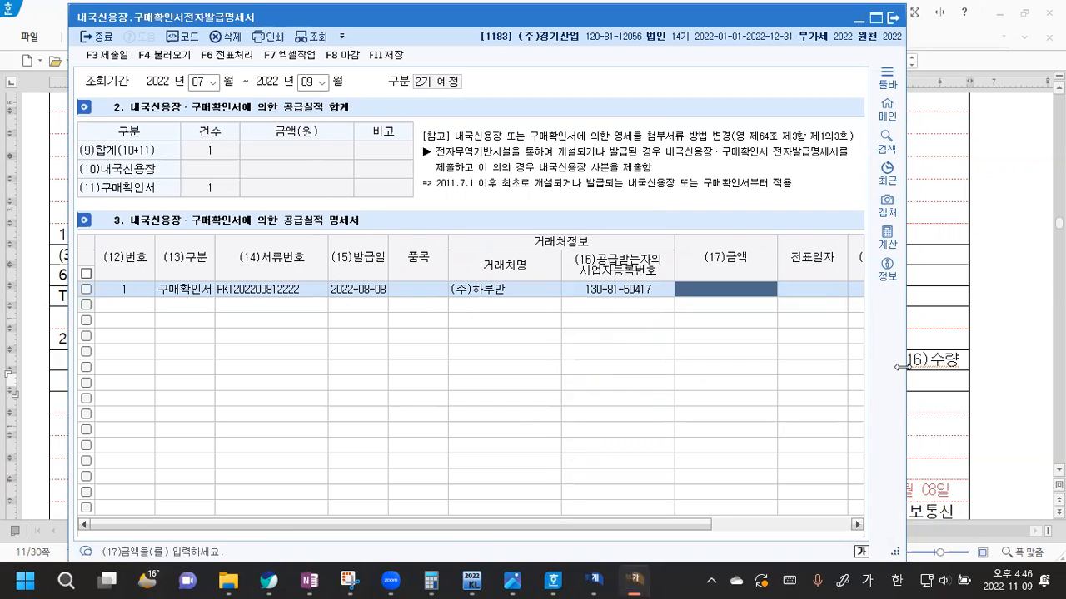
- Widen the form window to show all columns, and enter 287,500,000 from the purchase confirmation as the row's 금액
left_click_drag(901, 366, 1036, 364)
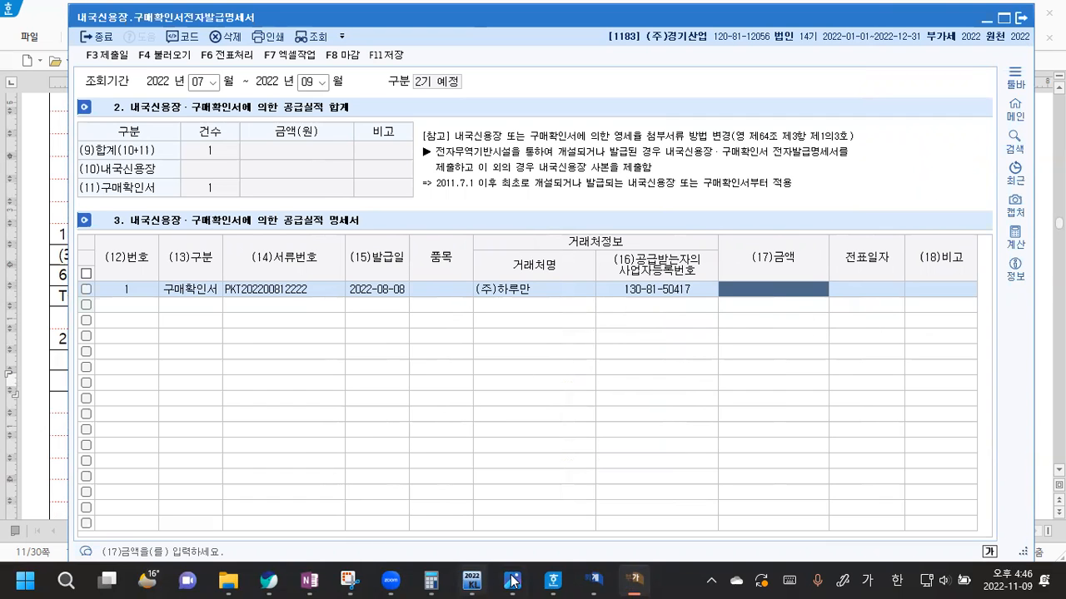
left_click(551, 580)
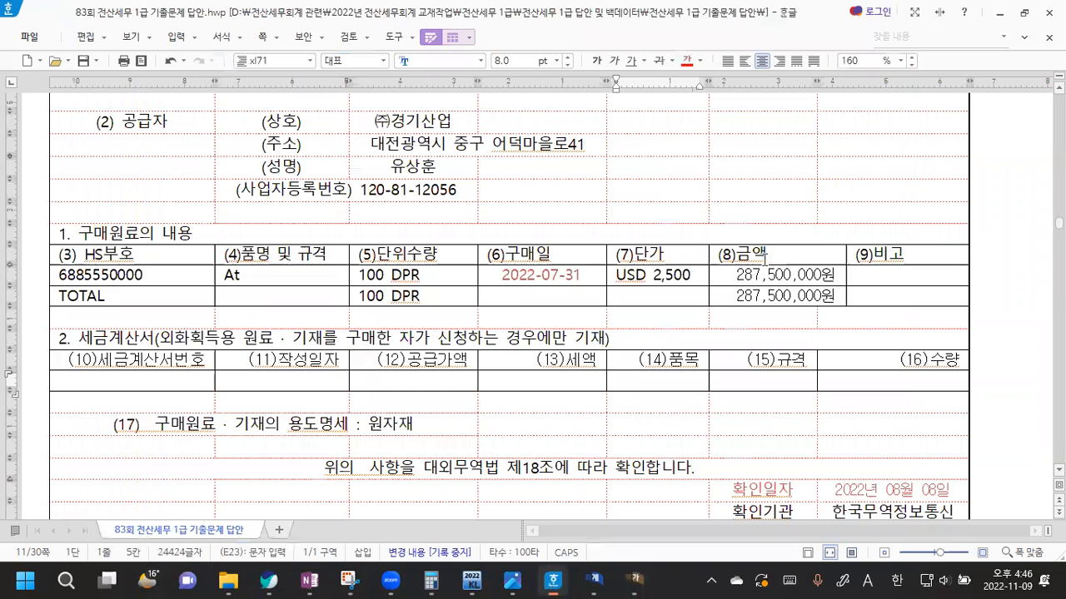
left_click(637, 580)
type("287500000")
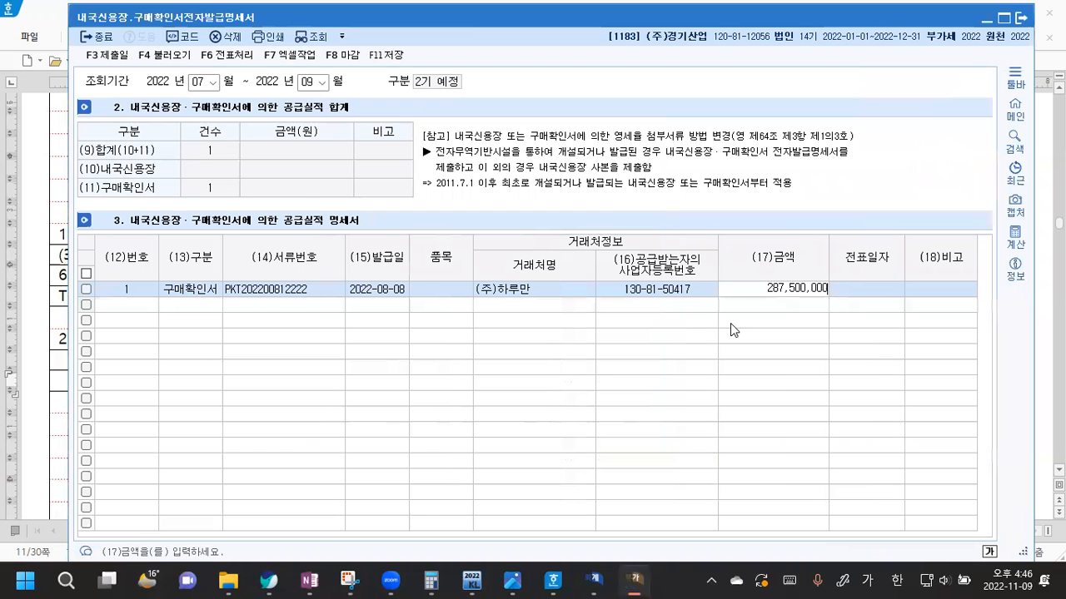
key("Return")
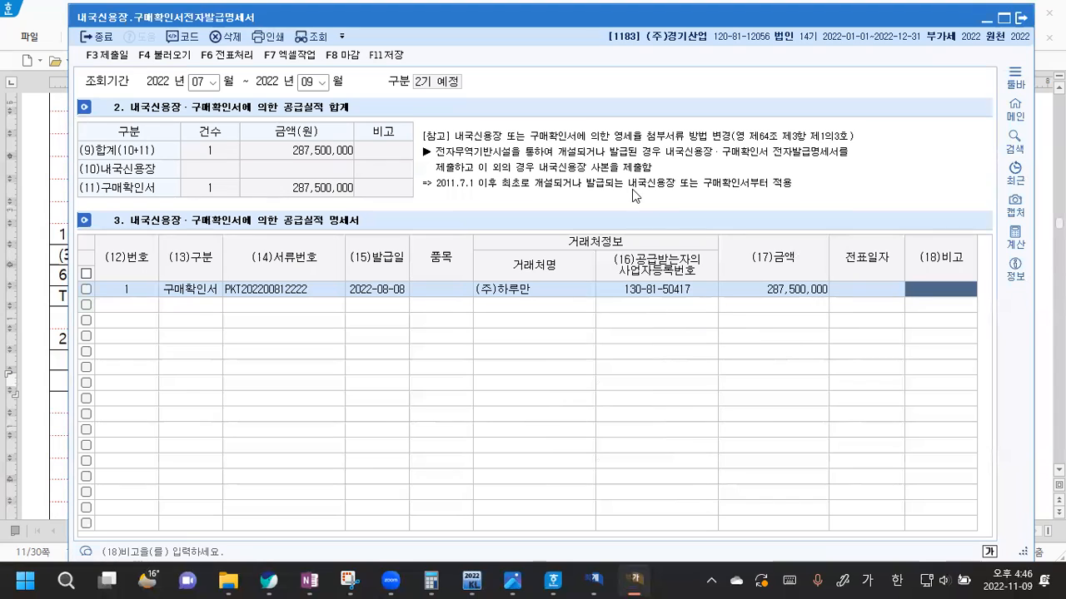
- Save the 구매확인서전자발급명세서 and check the purchase confirmation in the exam document before returning to the form
left_click(385, 58)
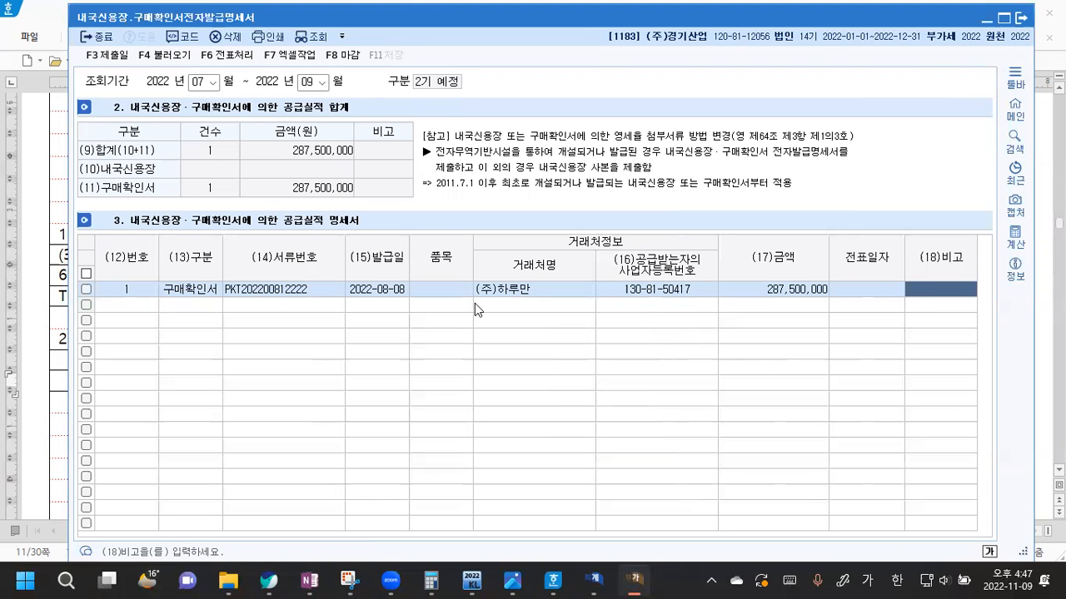
left_click(43, 393)
scroll(619, 268, "down", 3)
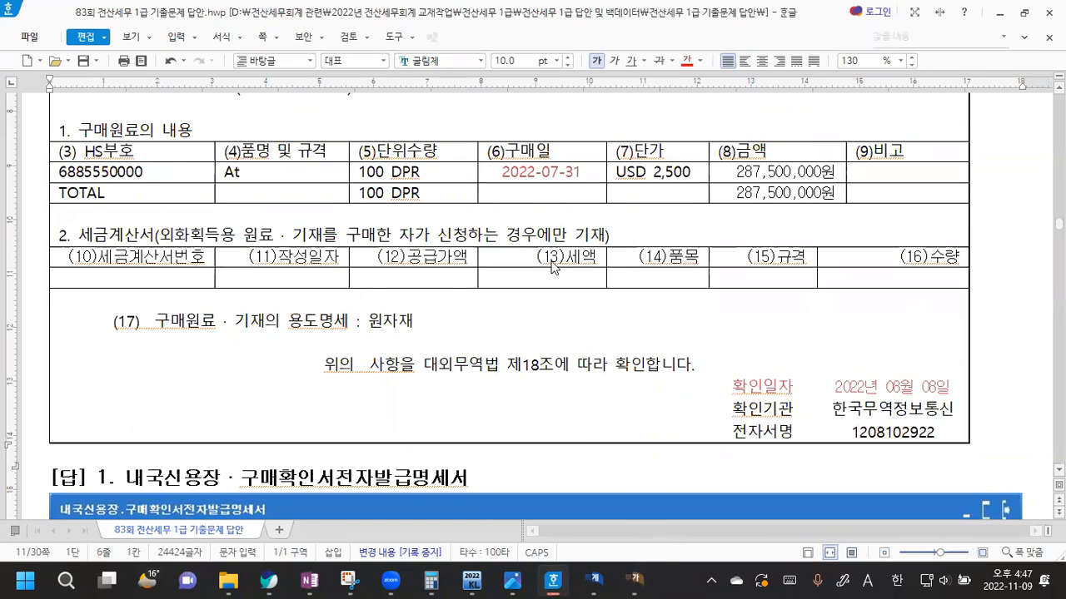
key("alt+Tab")
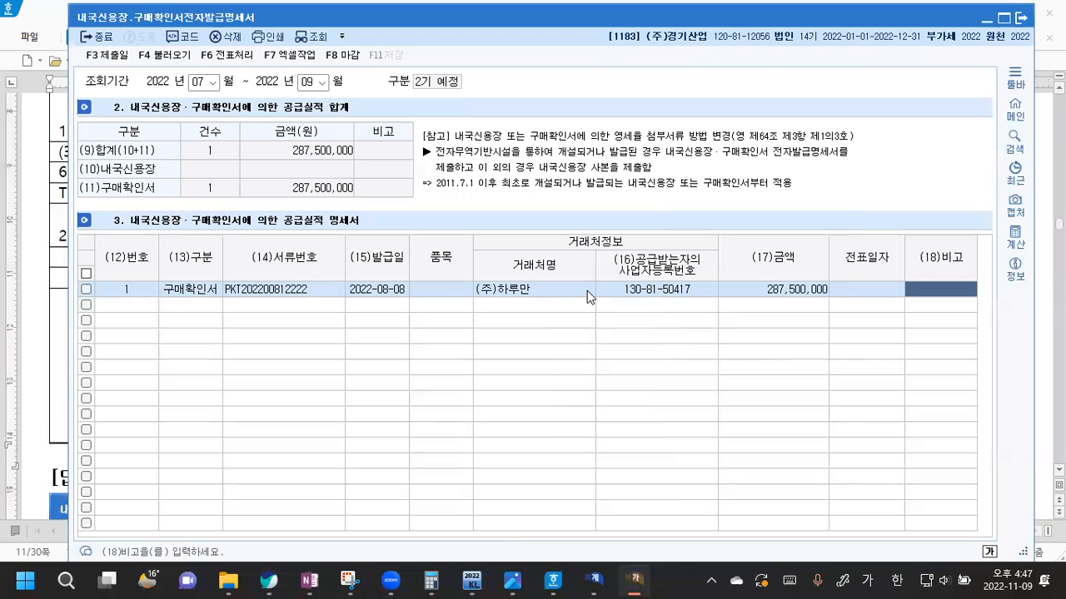
- Open the 영세율매출명세서 and set its 조회기간 to July through September 2022
left_click(472, 580)
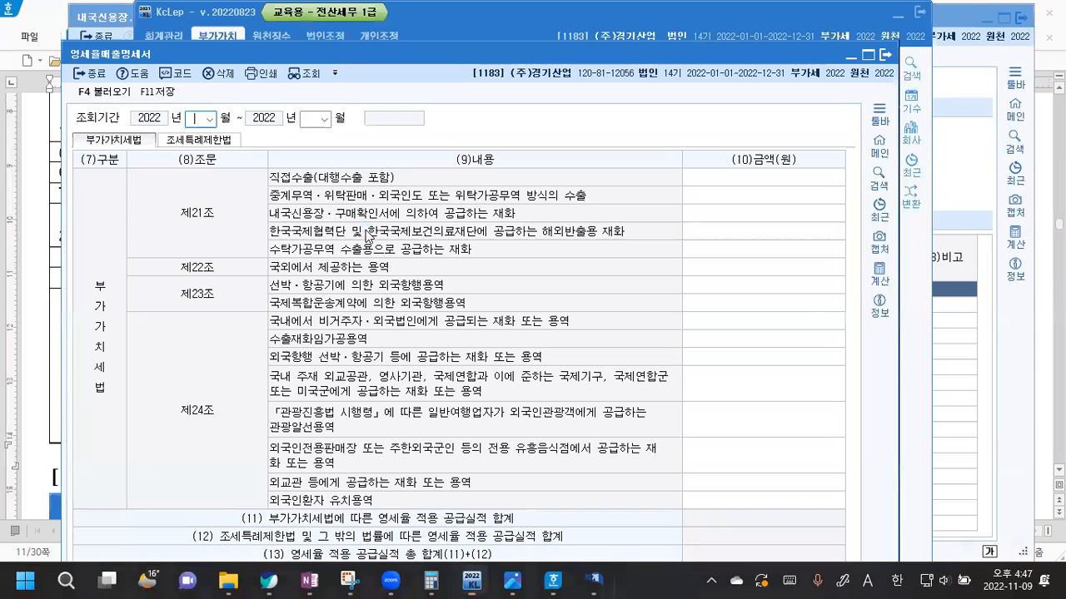
left_click(368, 230)
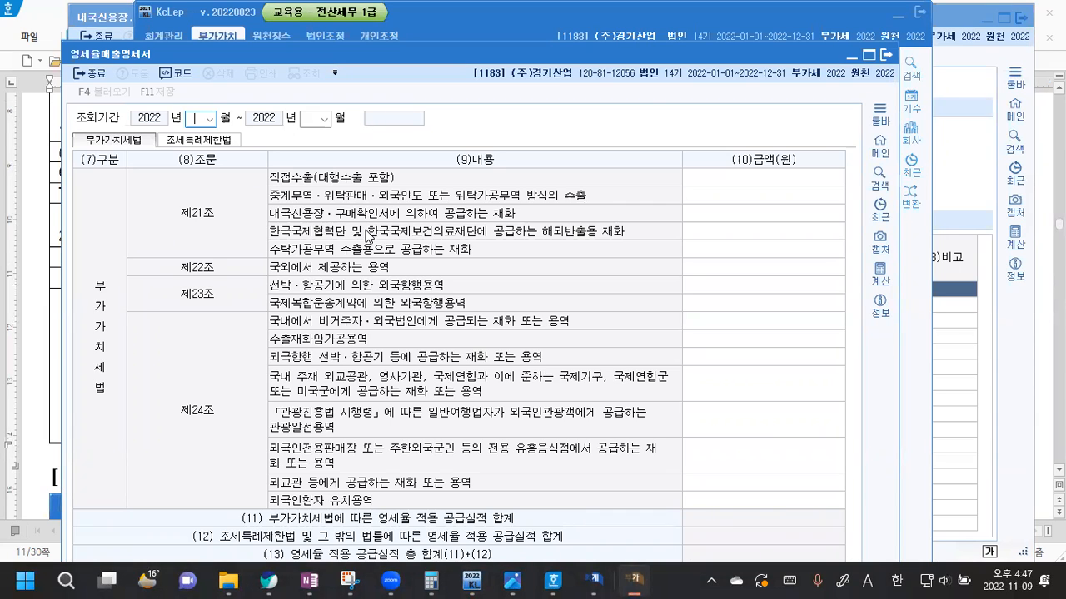
type("07")
key("Return")
type("9")
key("Return")
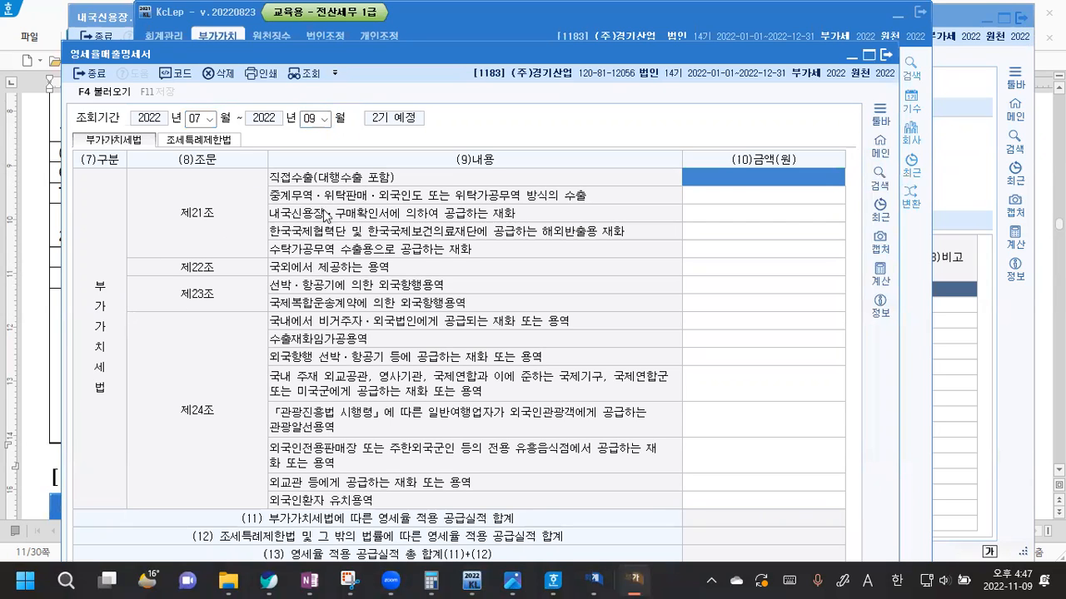
- Enter 287,500,000 as the 금액 for 내국신용장·구매확인서에 의하여 공급하는 재화 and save the 영세율매출명세서
left_click(733, 218)
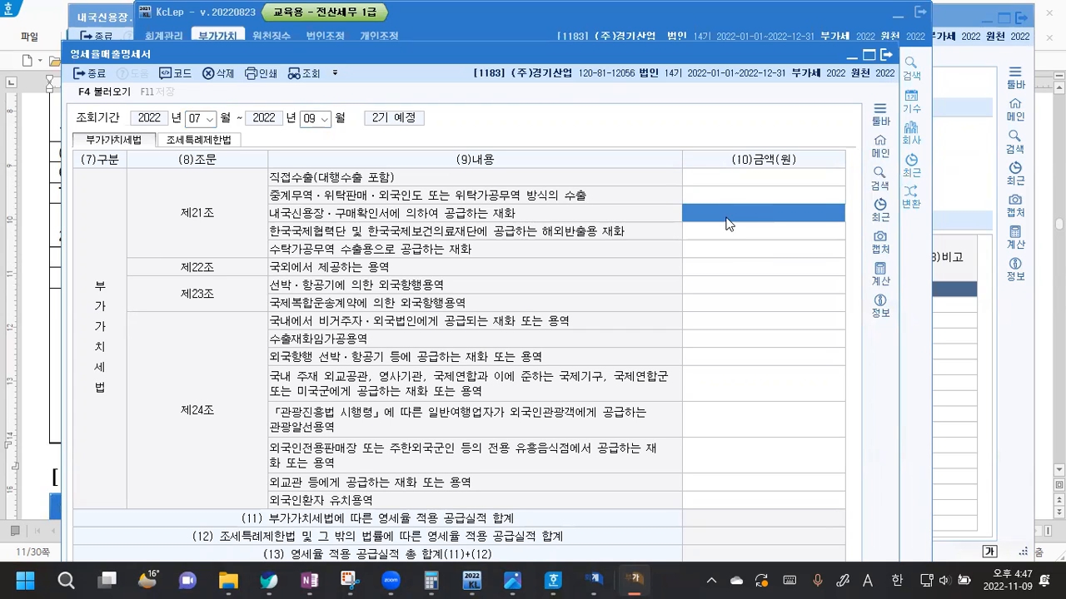
type("287500000")
key("Return")
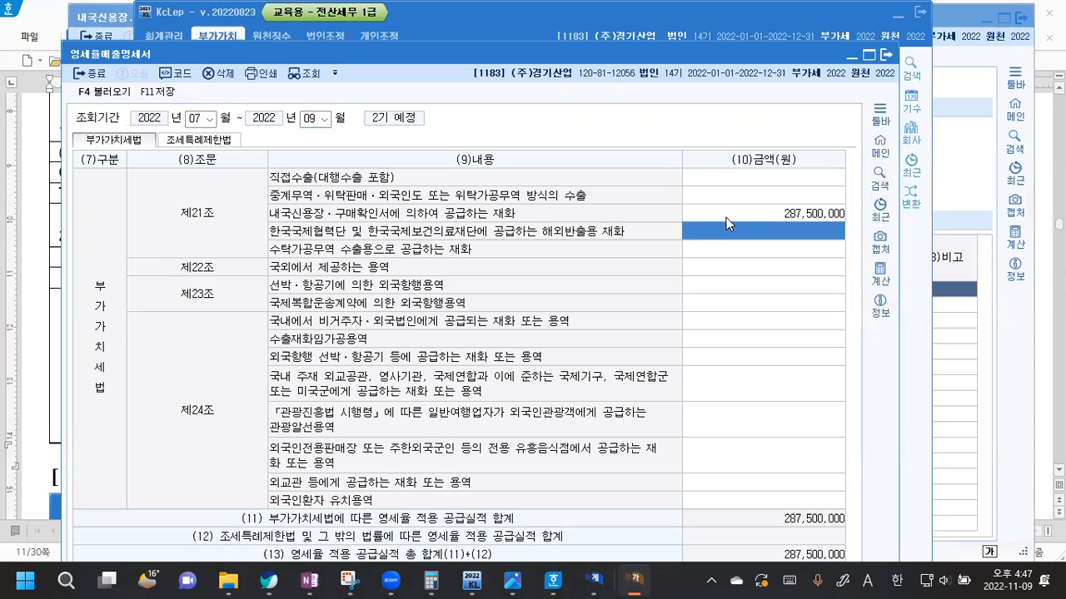
left_click(169, 97)
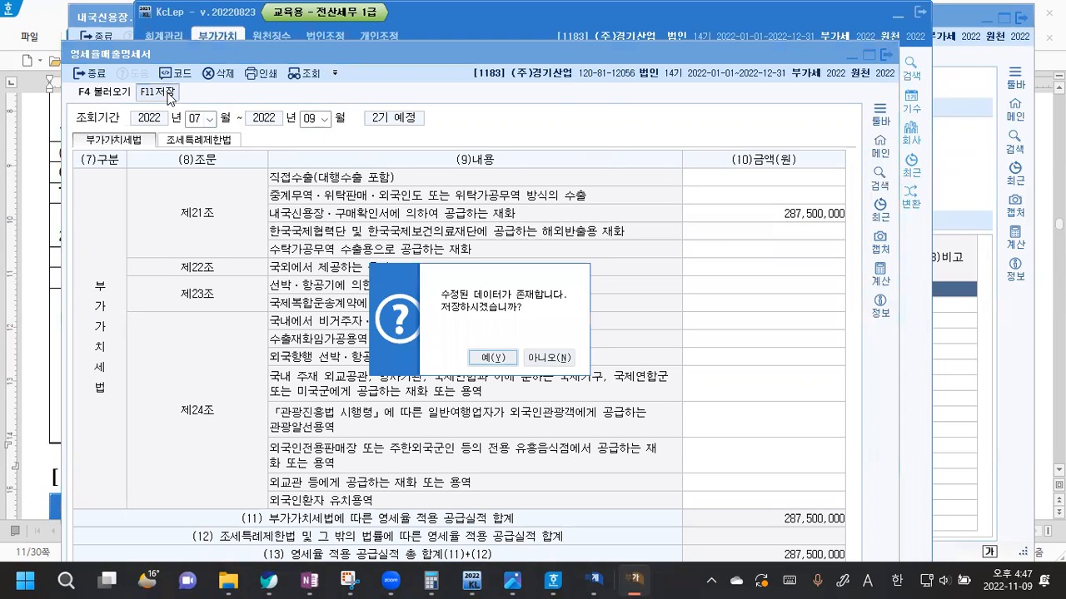
left_click(489, 359)
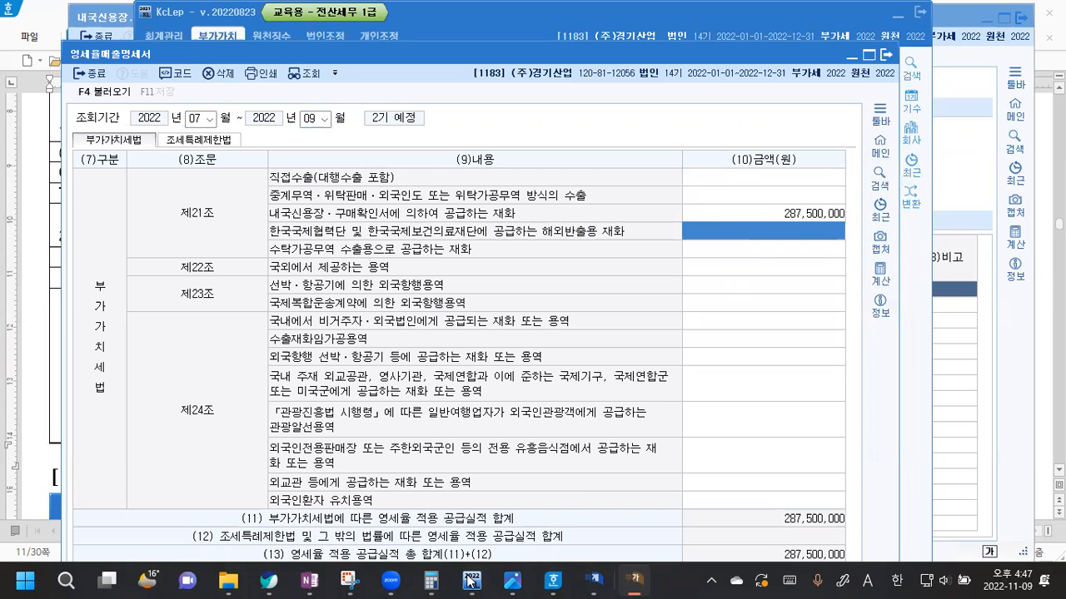
- Open the 부가가치세신고서 and set its 조회기간 to July 1 through September 30, 2022
left_click(216, 36)
left_click(208, 120)
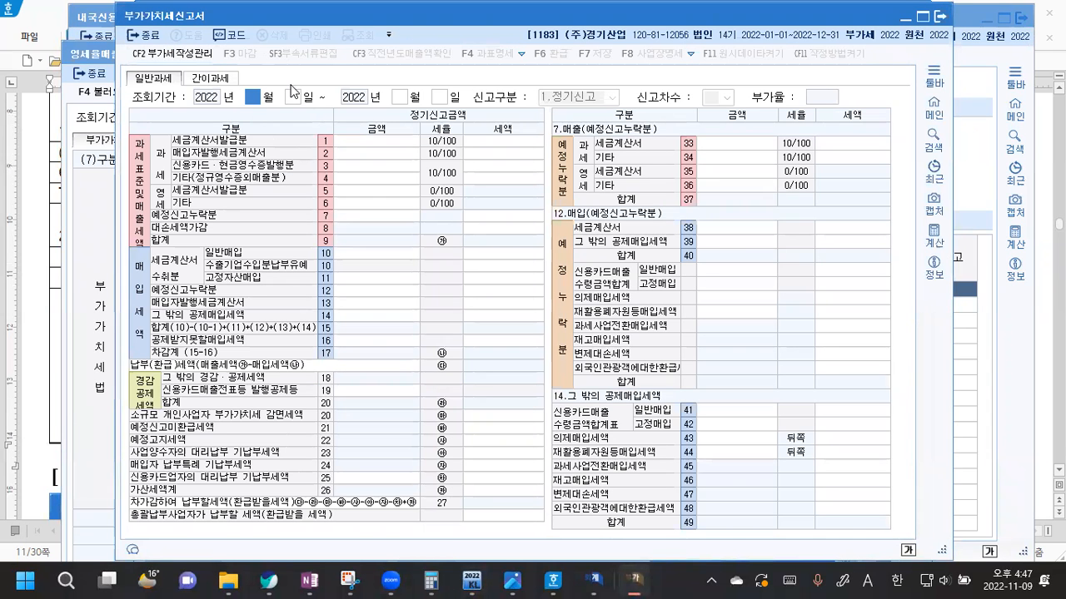
type("7")
key("Return")
type("9")
key("Return")
key("Return")
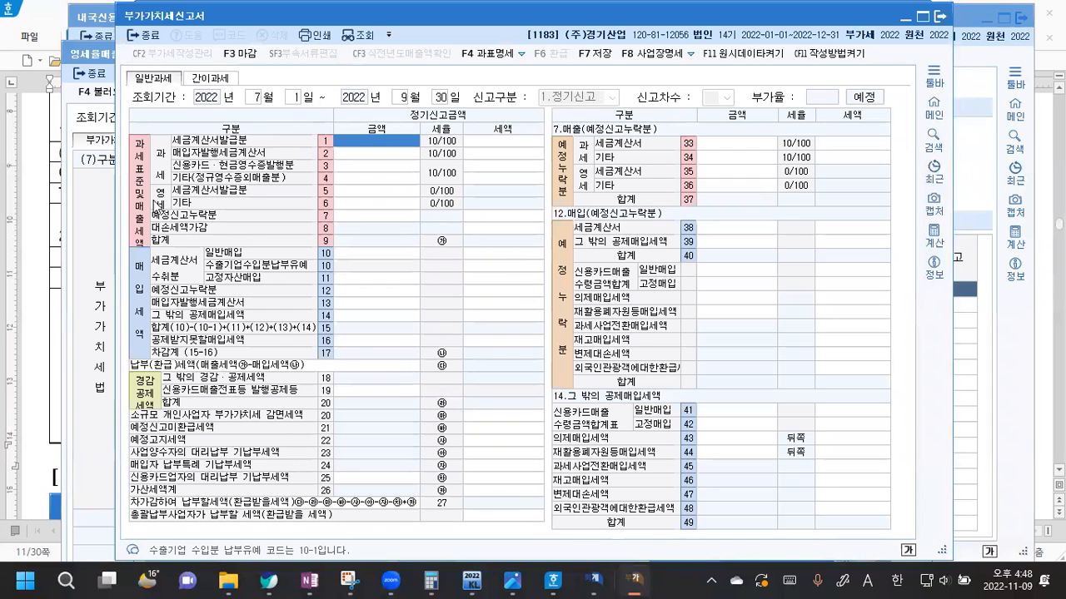
- Enter 287,500,000 as the 금액 of the zero-rated 세금계산서발급분 (row 5) and save the VAT return
left_click(357, 192)
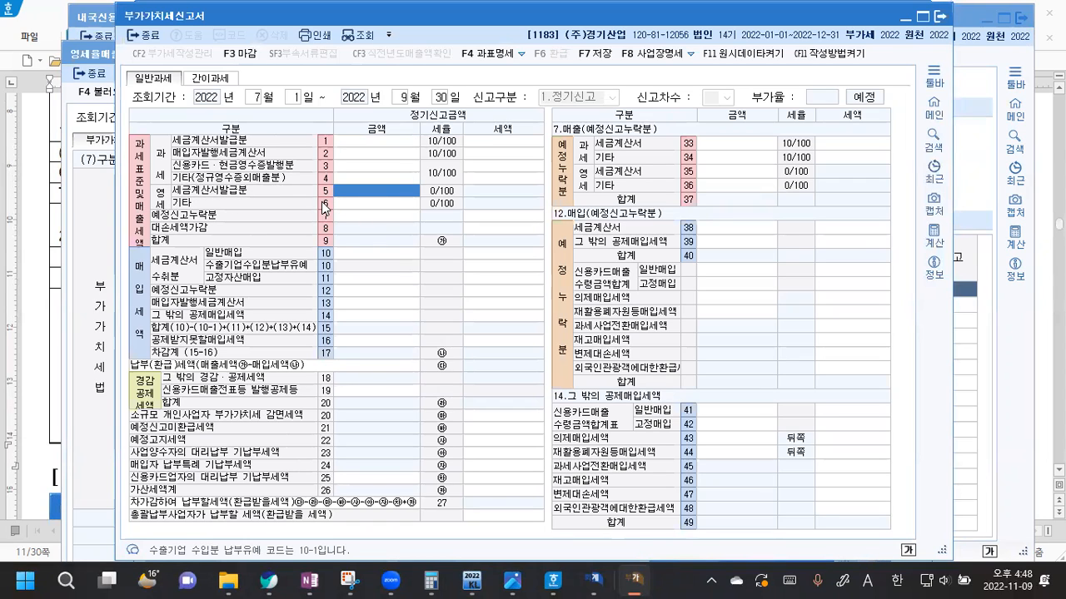
type("287500000")
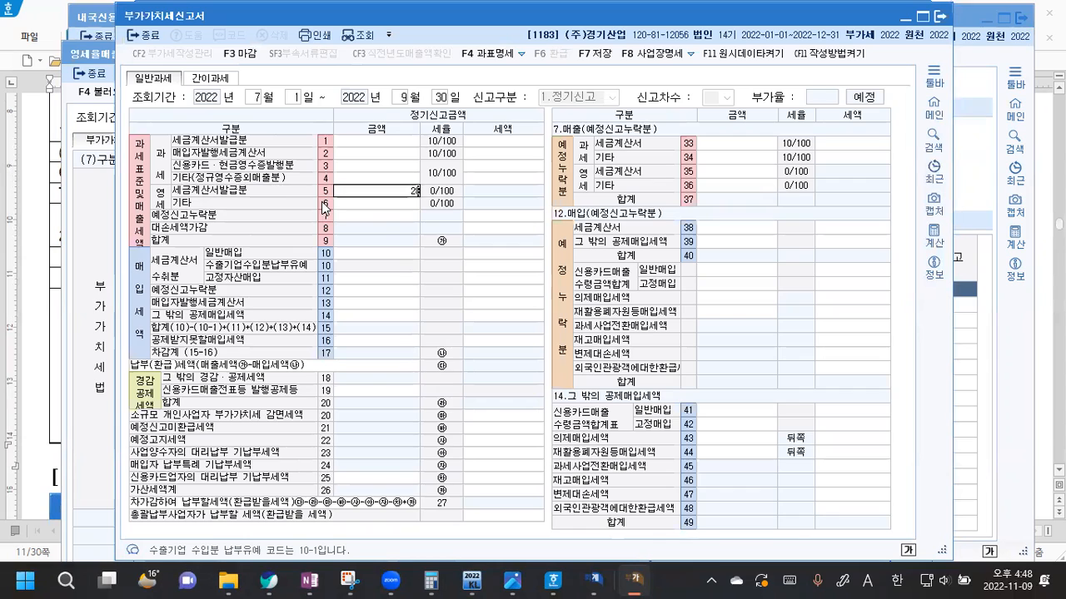
key("Return")
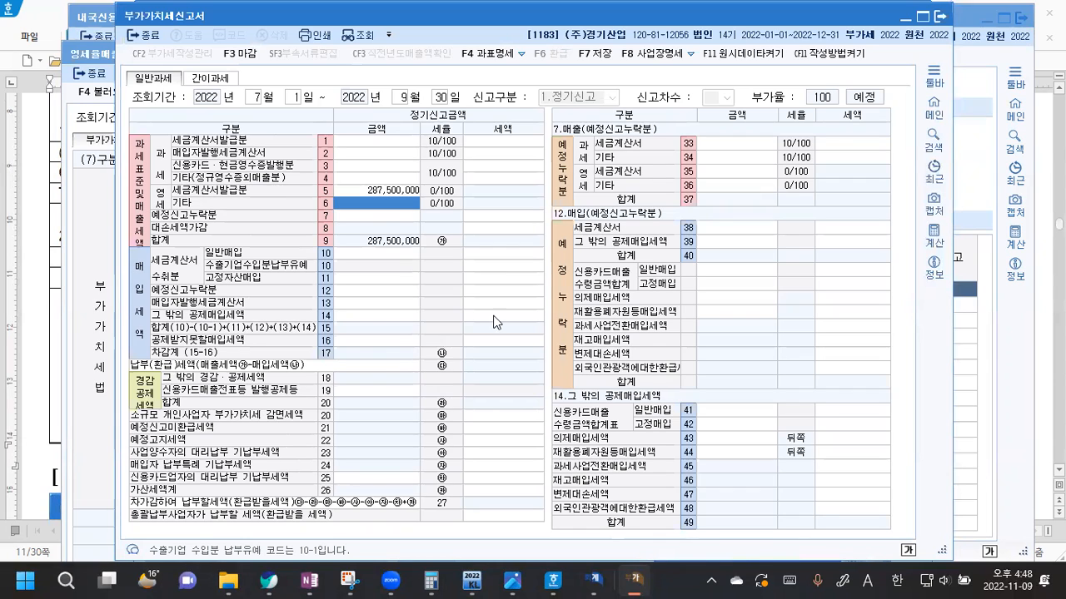
left_click(600, 56)
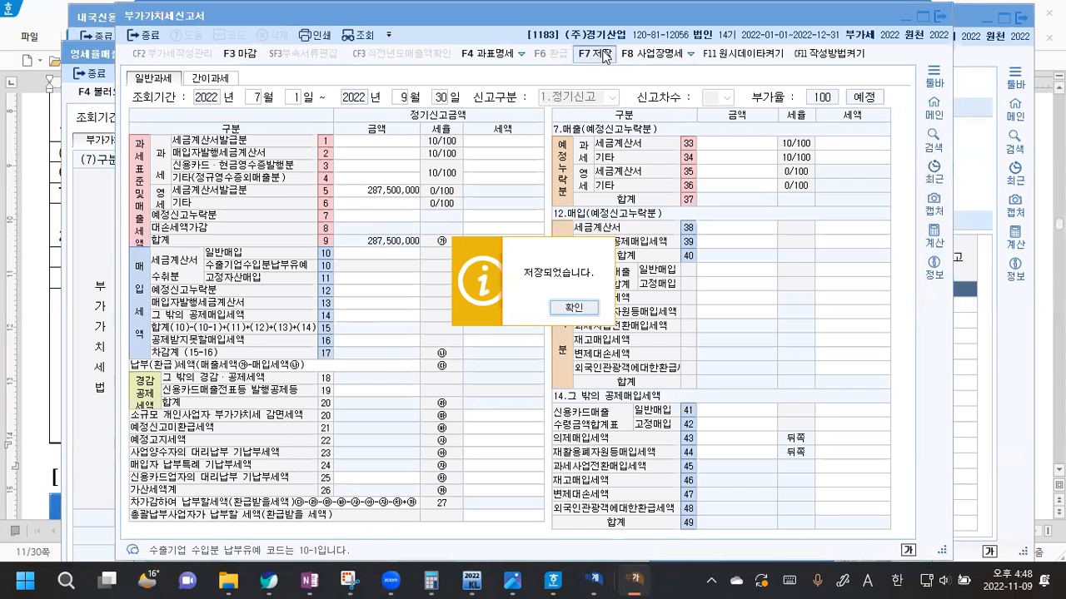
left_click(593, 304)
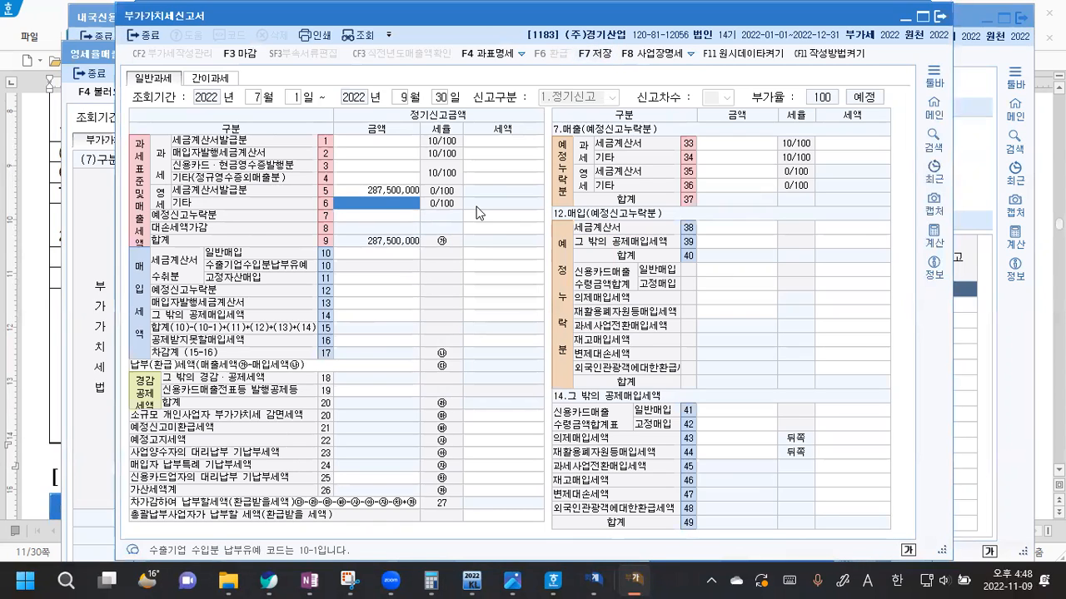